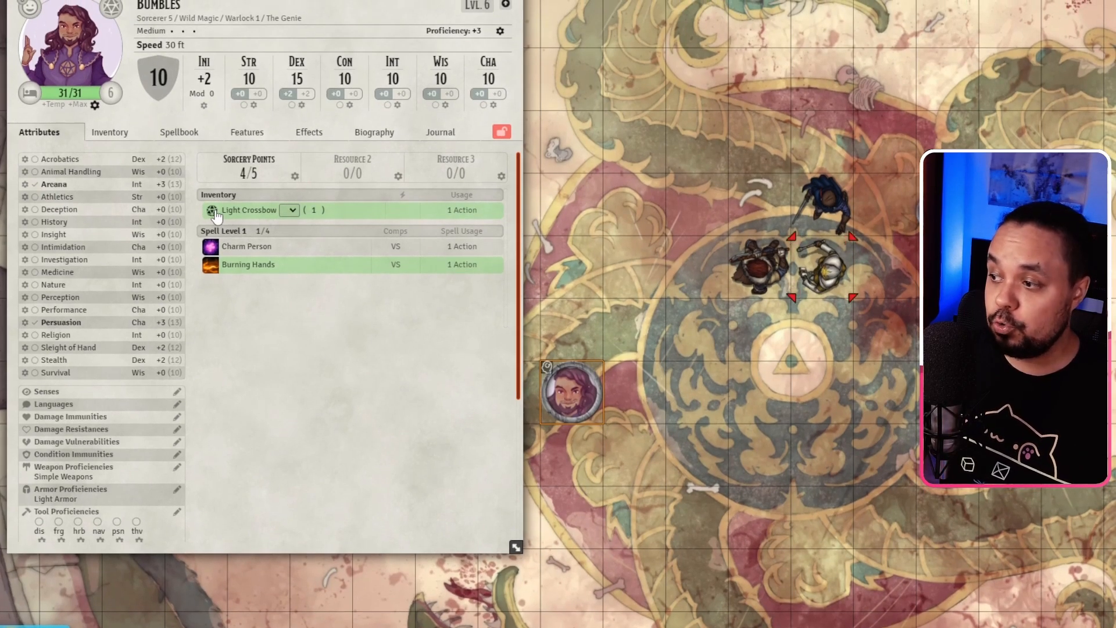
Step: Roll two Light Crossbow attacks from the character sheet so their cards post to chat
left_click(214, 215)
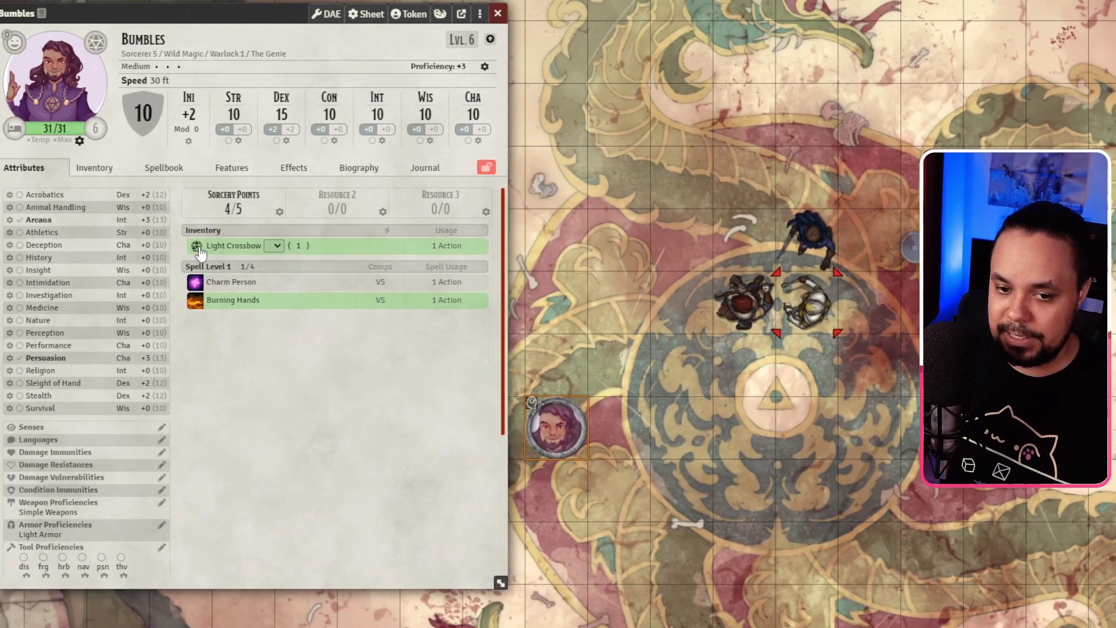
left_click(196, 247)
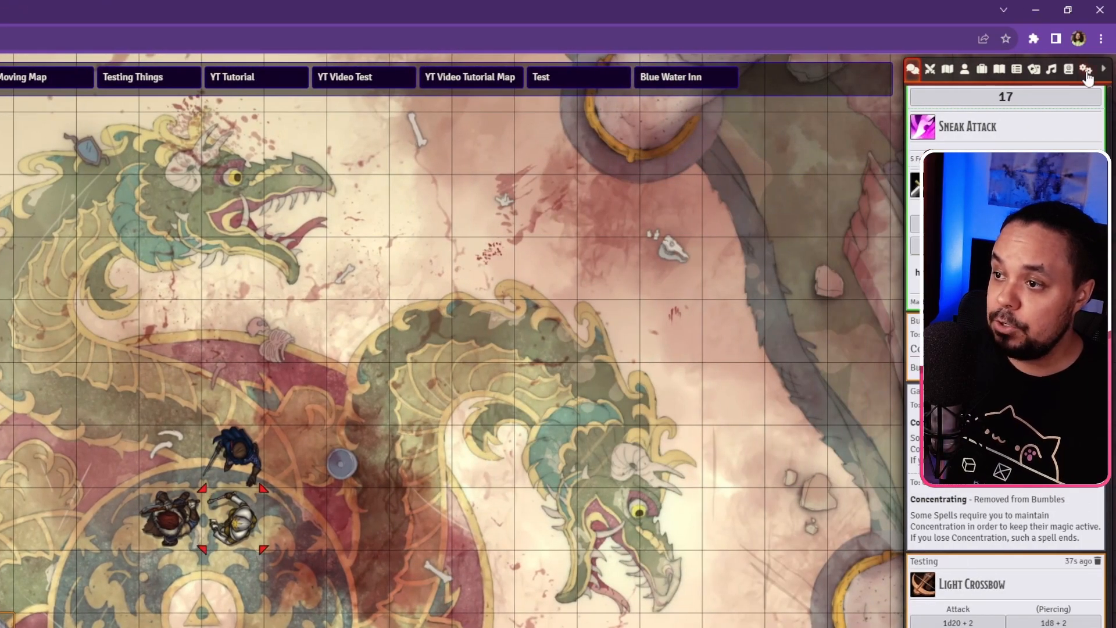
Step: Bring up the Midi QOL module's game settings and close the character sheet
left_click(1087, 70)
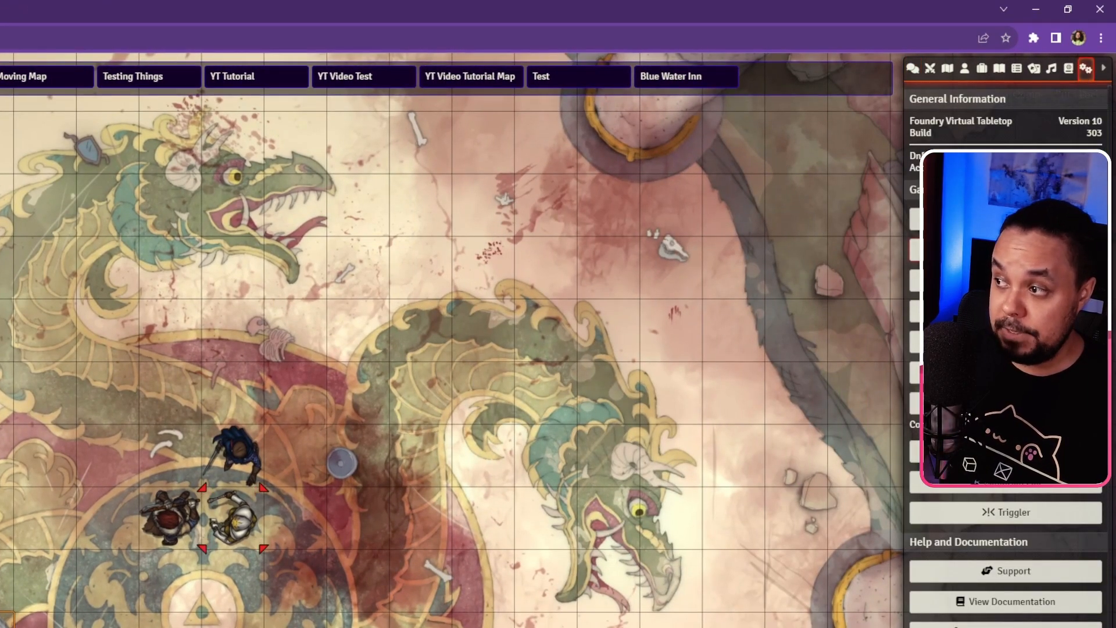
left_click(1006, 250)
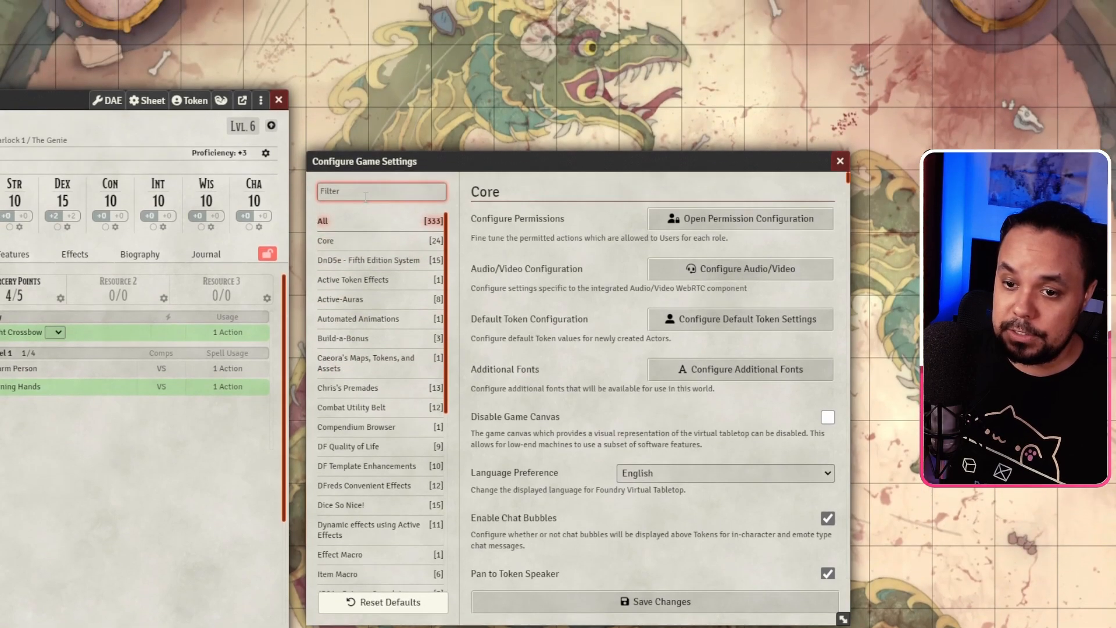
left_click(372, 96)
scroll(336, 355, "down", 1)
scroll(334, 411, "down", 4)
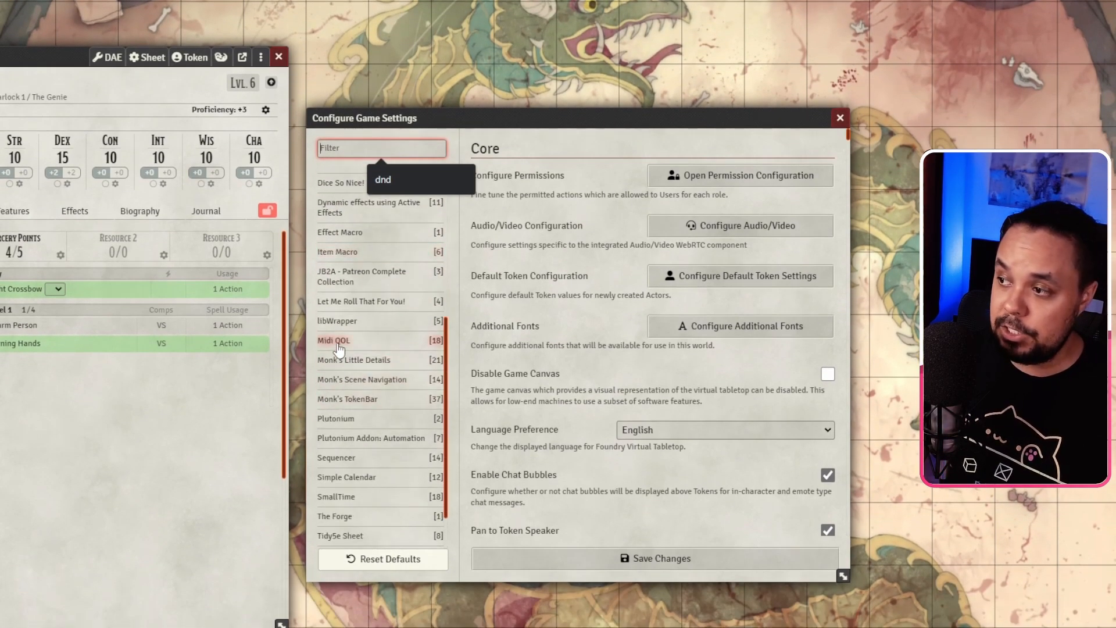
left_click(338, 343)
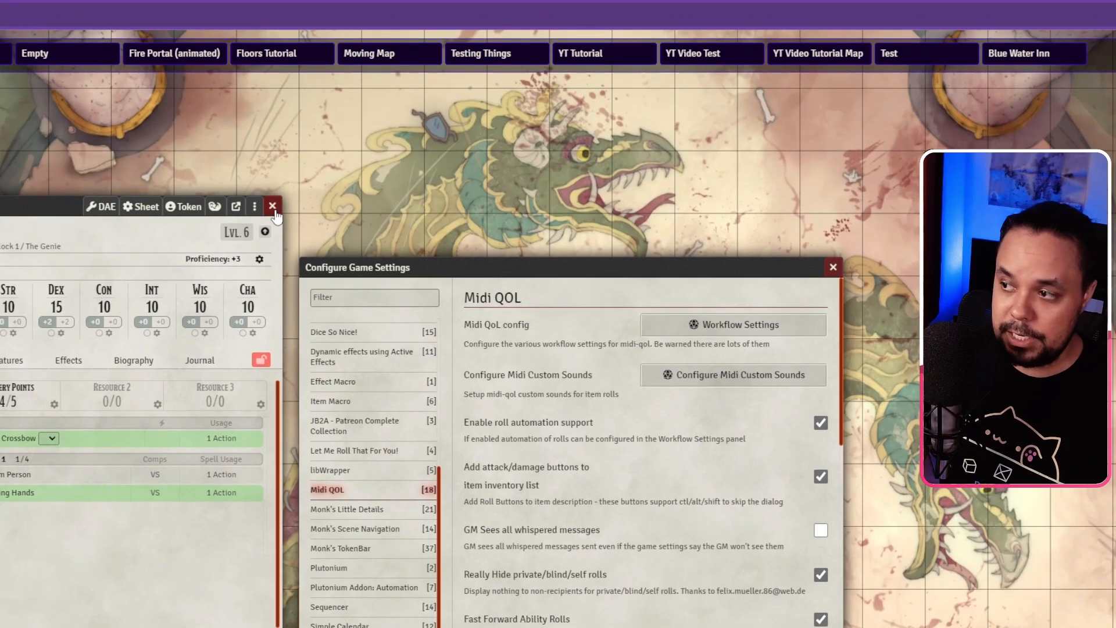
left_click(273, 208)
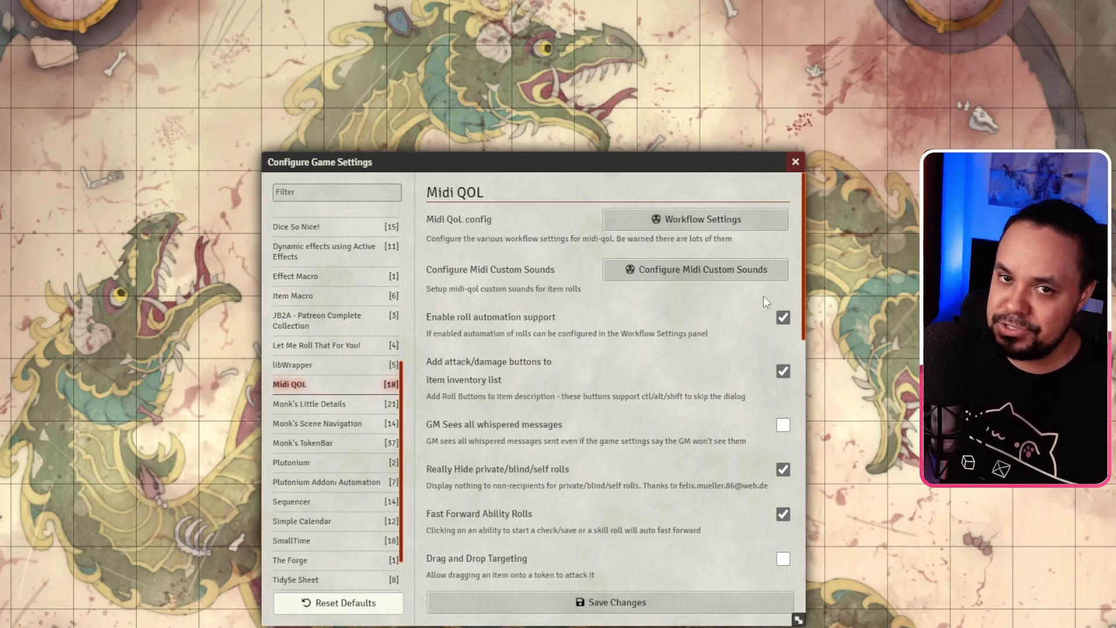
scroll(487, 295, "down", 1)
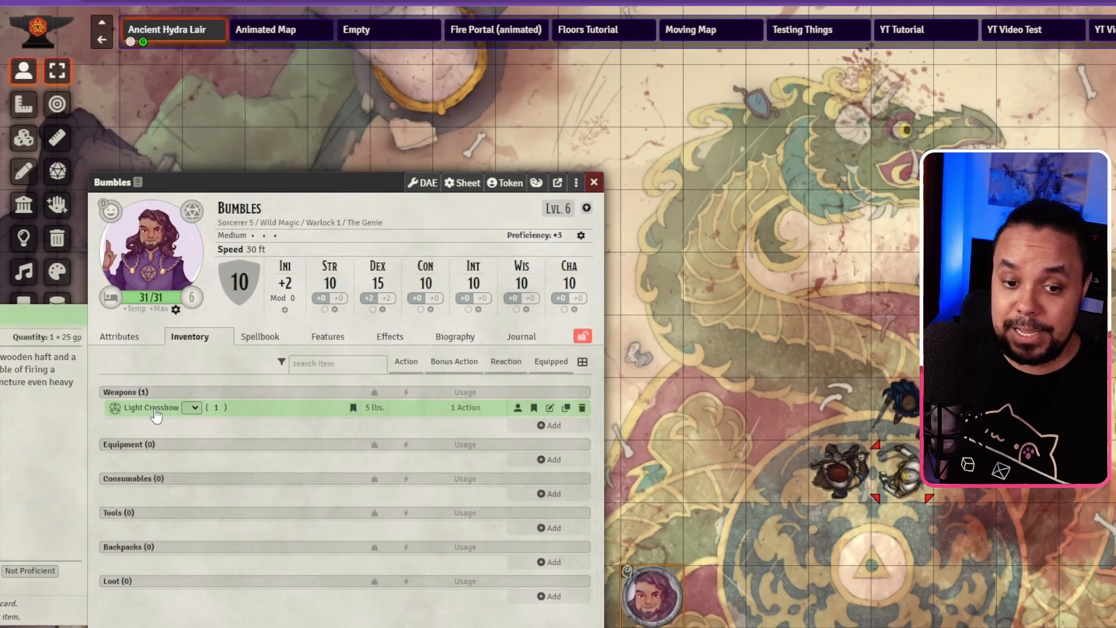
Step: Expand the Light Crossbow inventory entry to show its description, then switch the sidebar to Chat
left_click(148, 426)
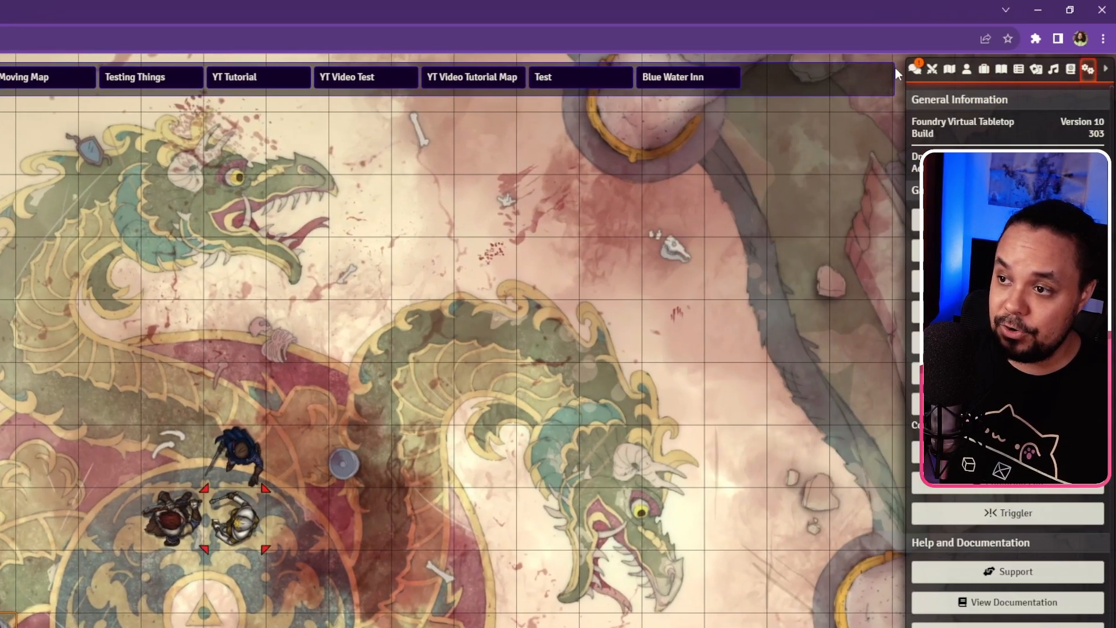
left_click(914, 71)
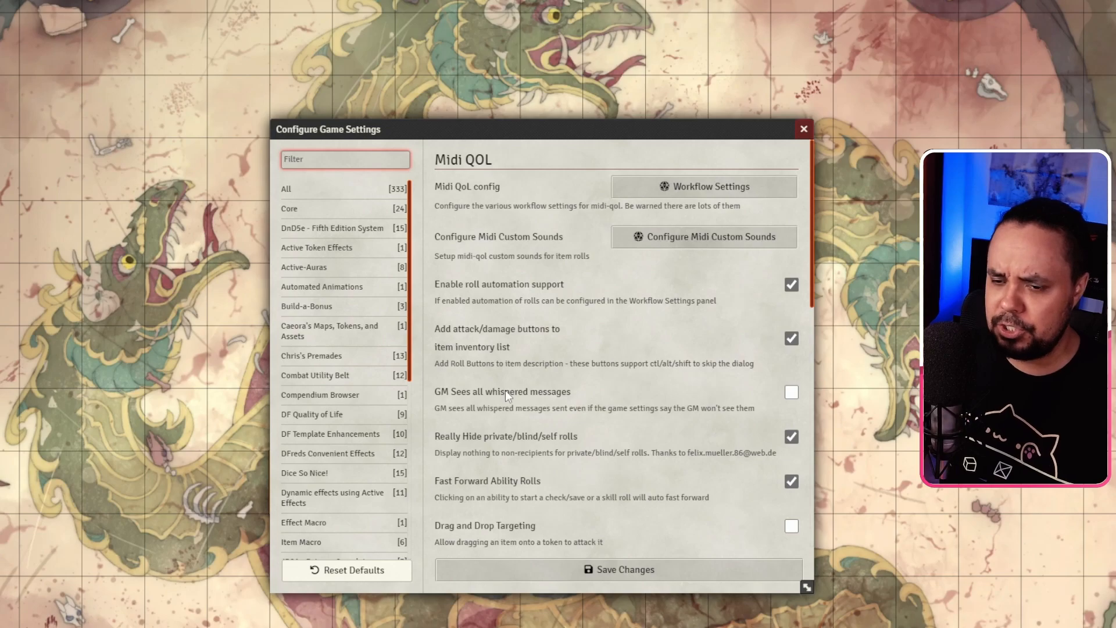
scroll(505, 391, "down", 1)
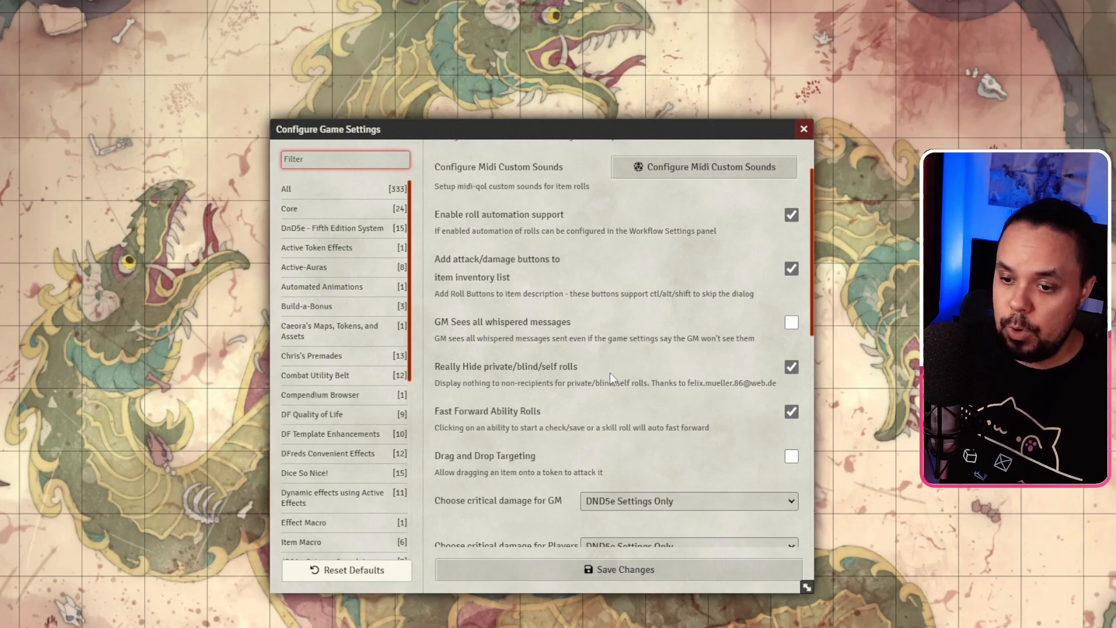
scroll(609, 373, "down", 1)
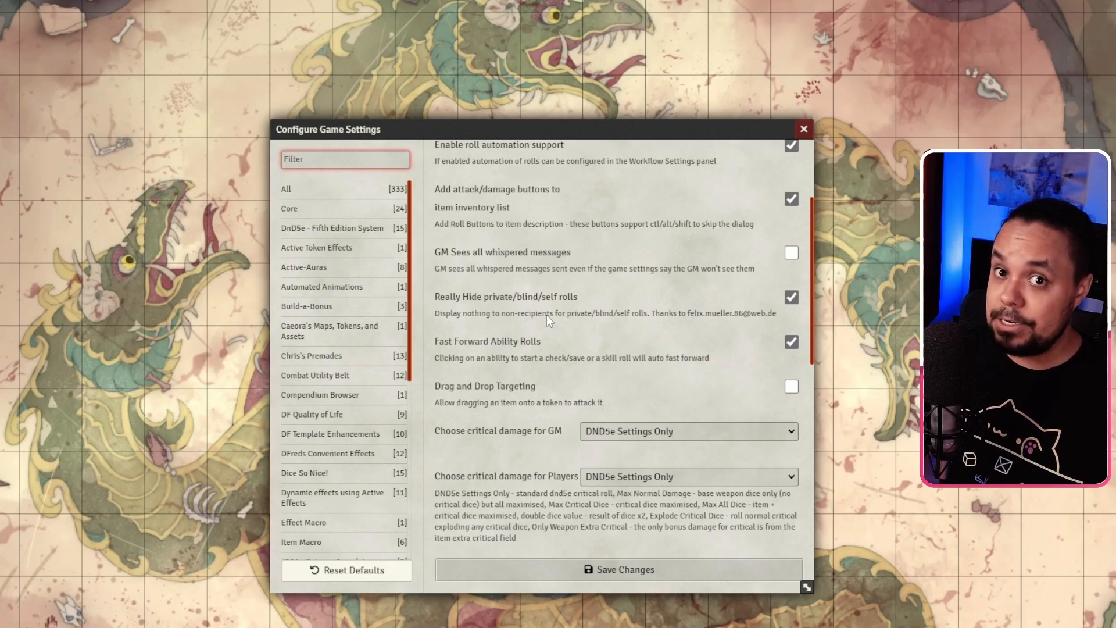
scroll(522, 324, "down", 1)
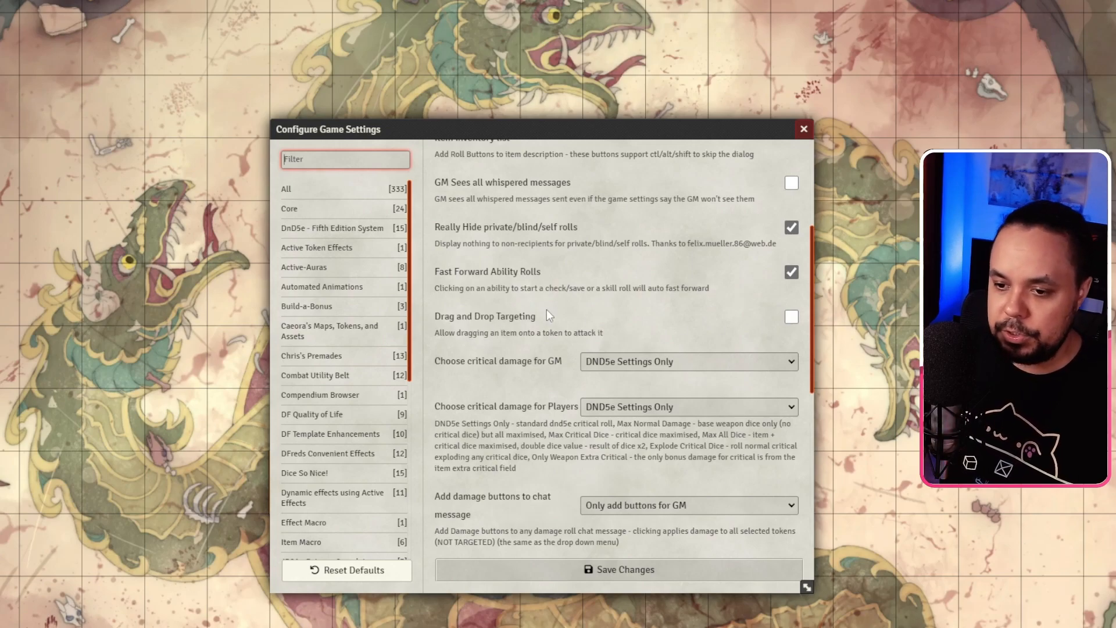
scroll(546, 315, "down", 2)
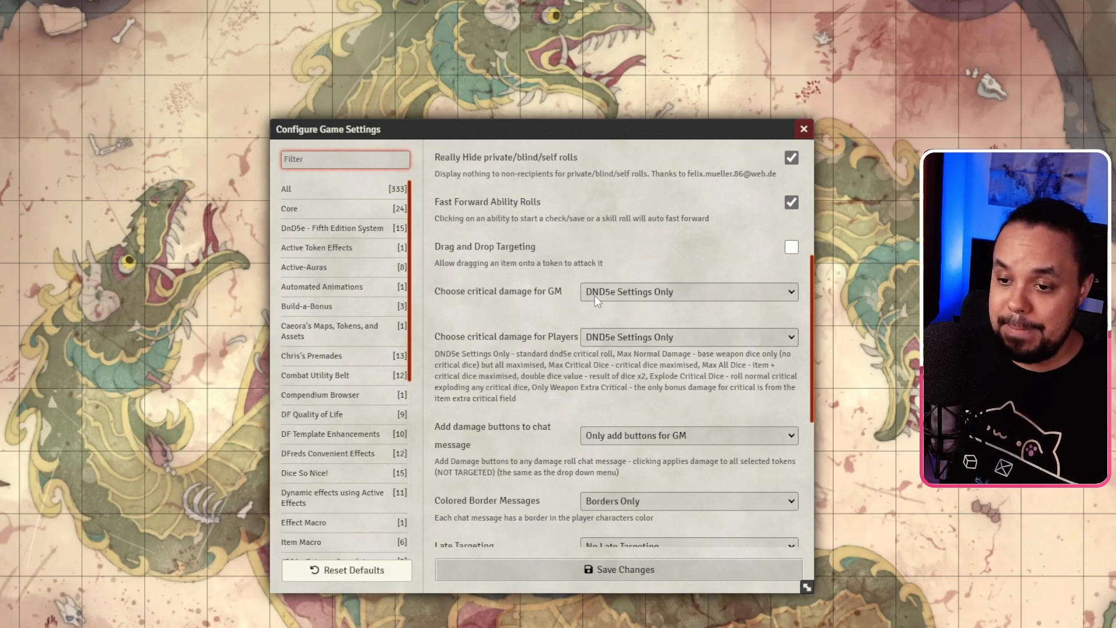
left_click(615, 296)
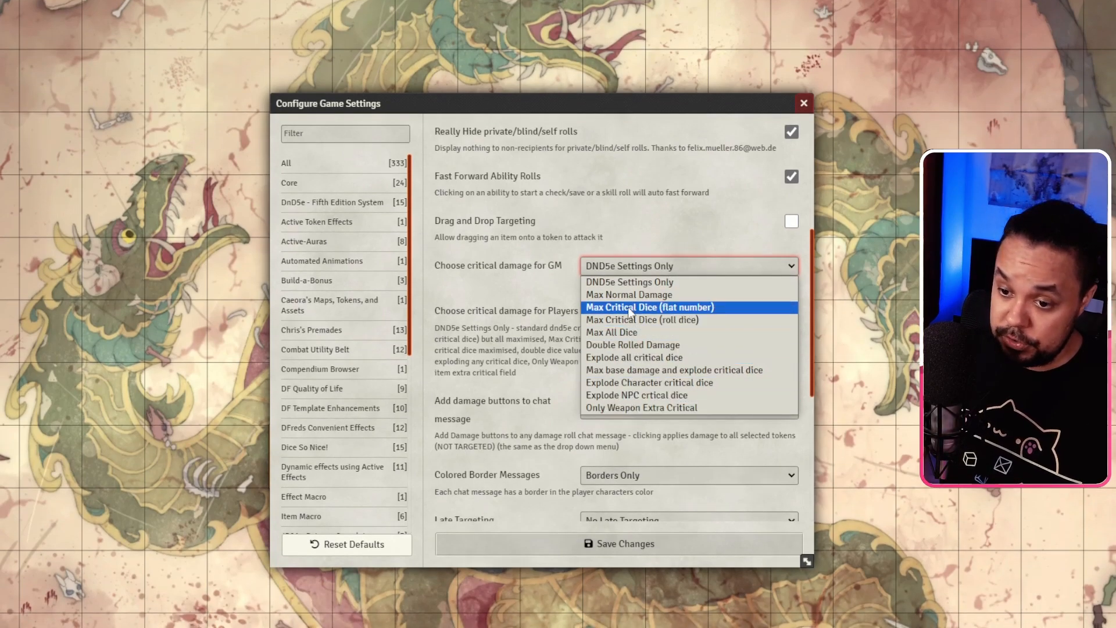
left_click(529, 266)
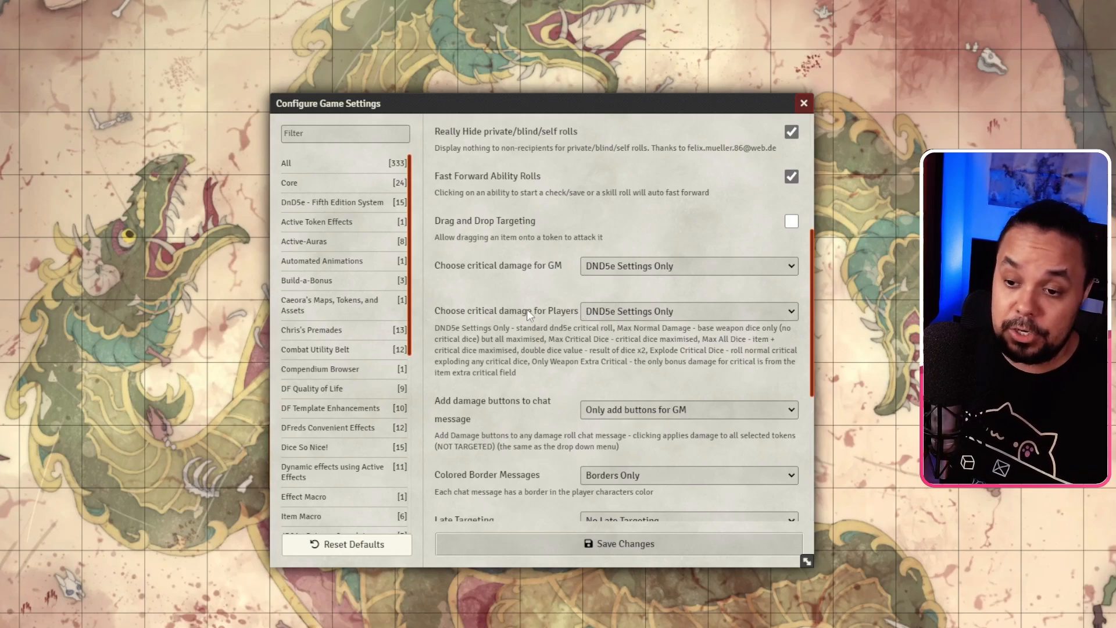
scroll(526, 310, "down", 3)
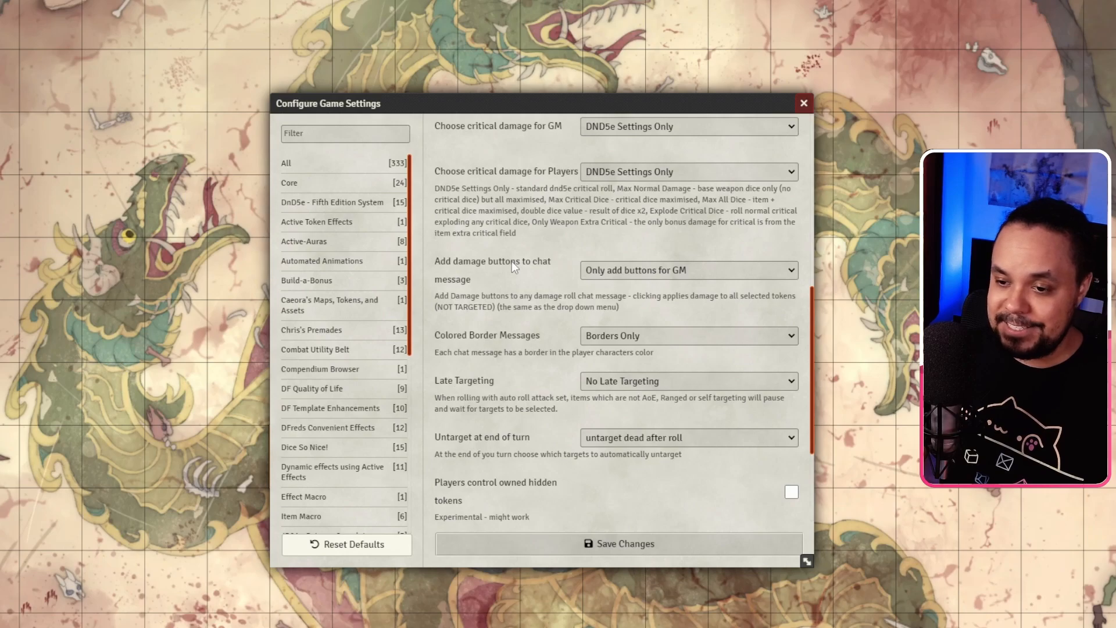
left_click(619, 264)
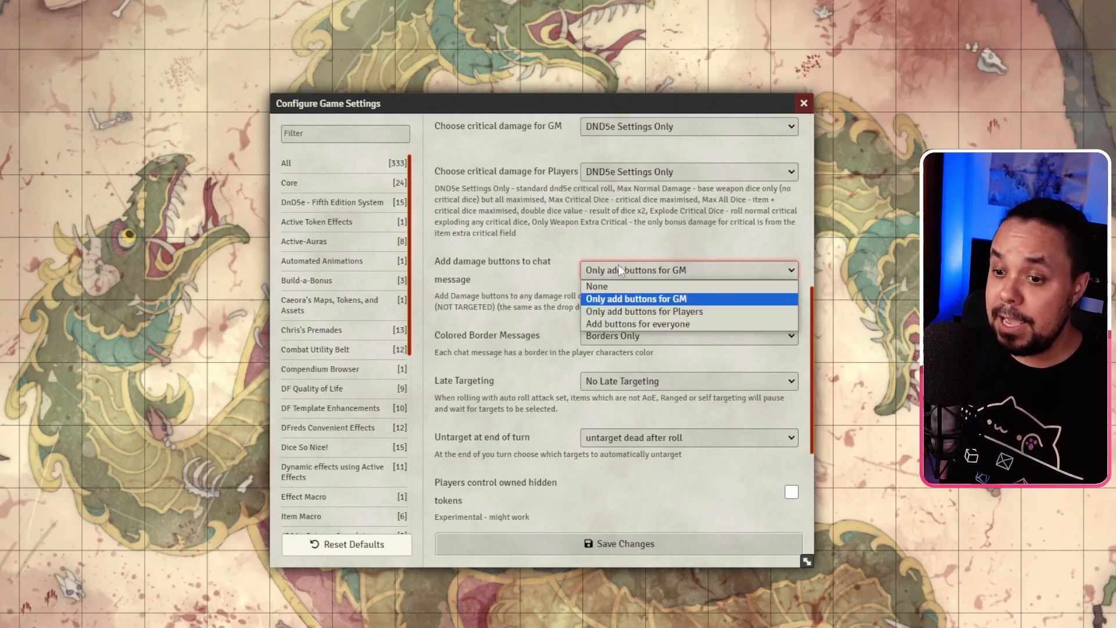
left_click(618, 264)
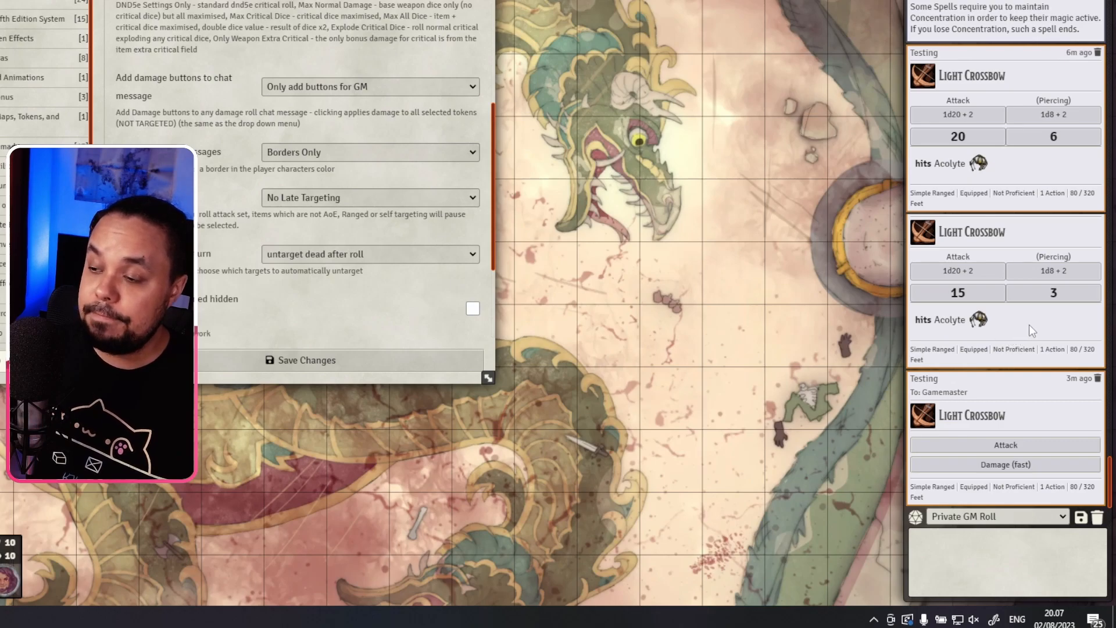
mouse_move(1039, 306)
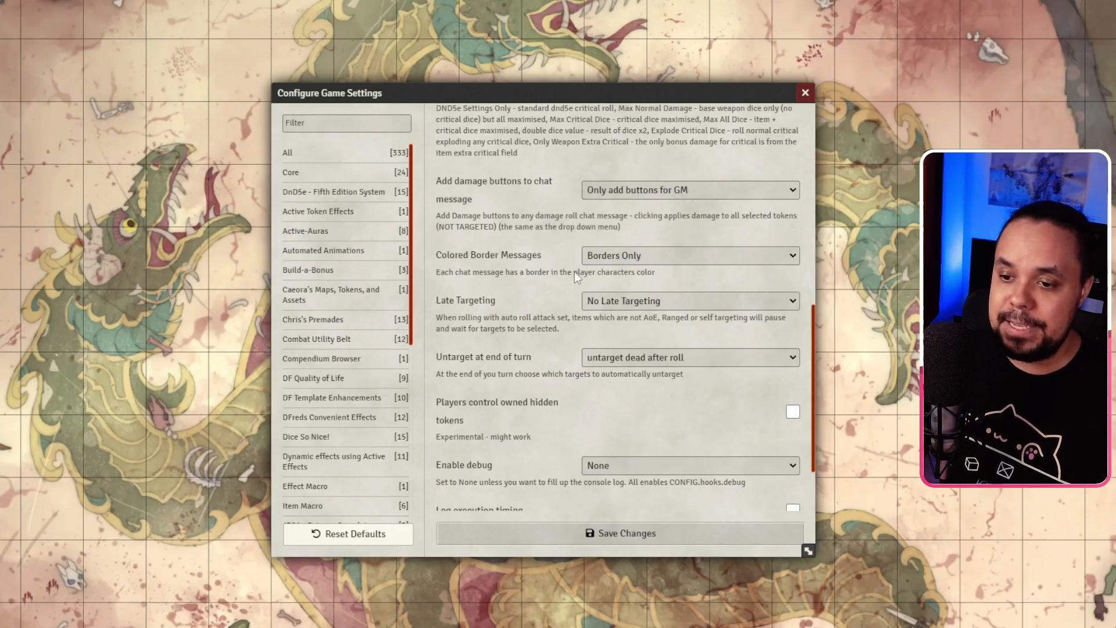
left_click(619, 257)
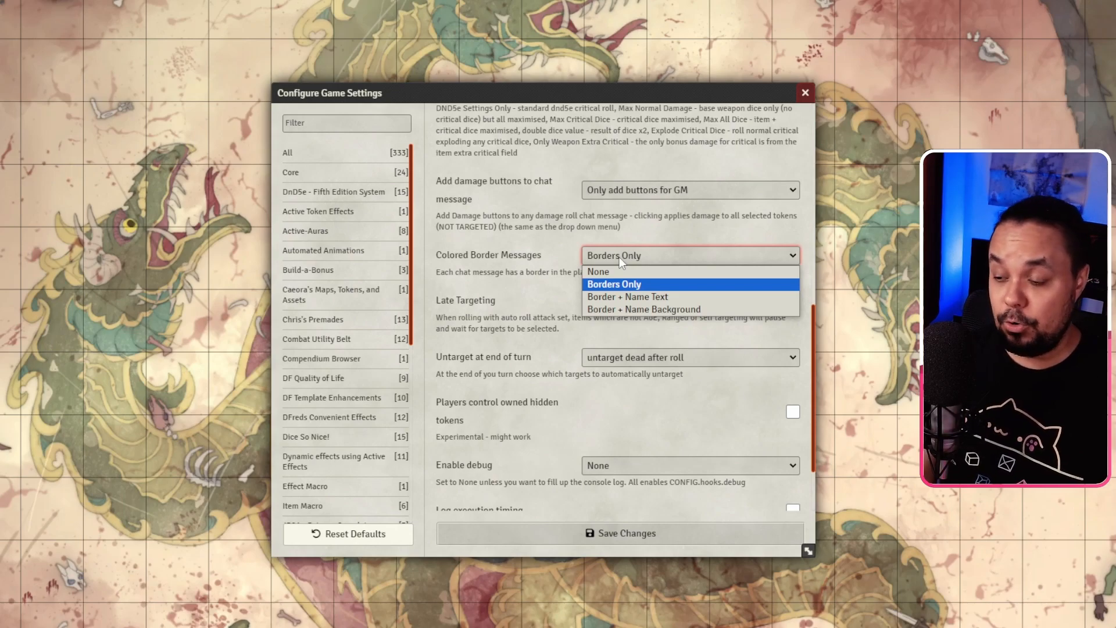
left_click(563, 249)
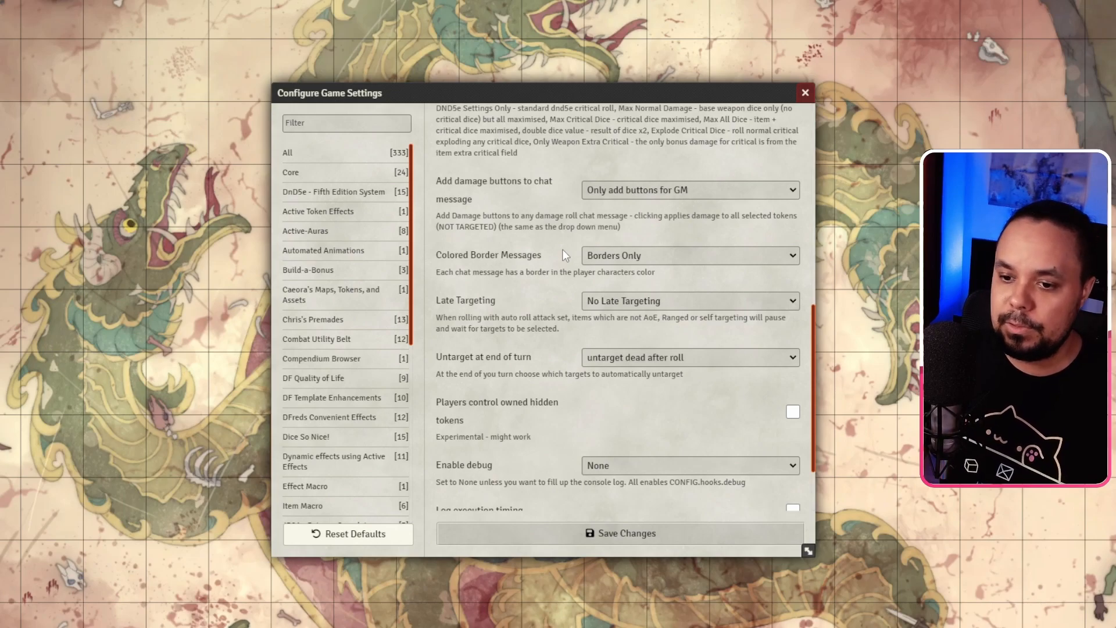
scroll(539, 242, "down", 2)
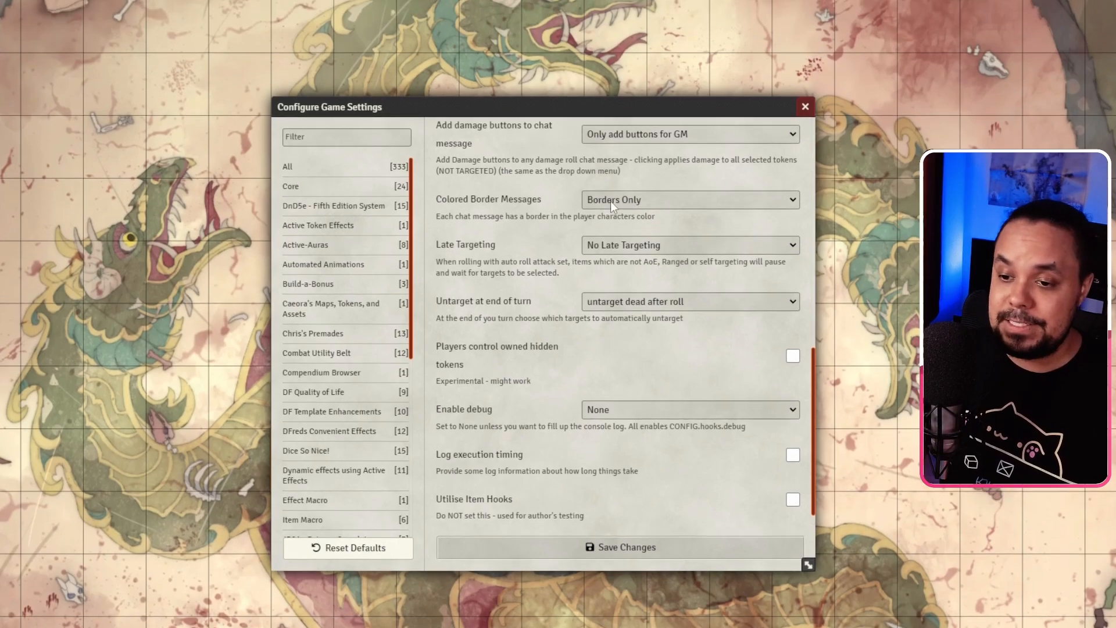
left_click(621, 229)
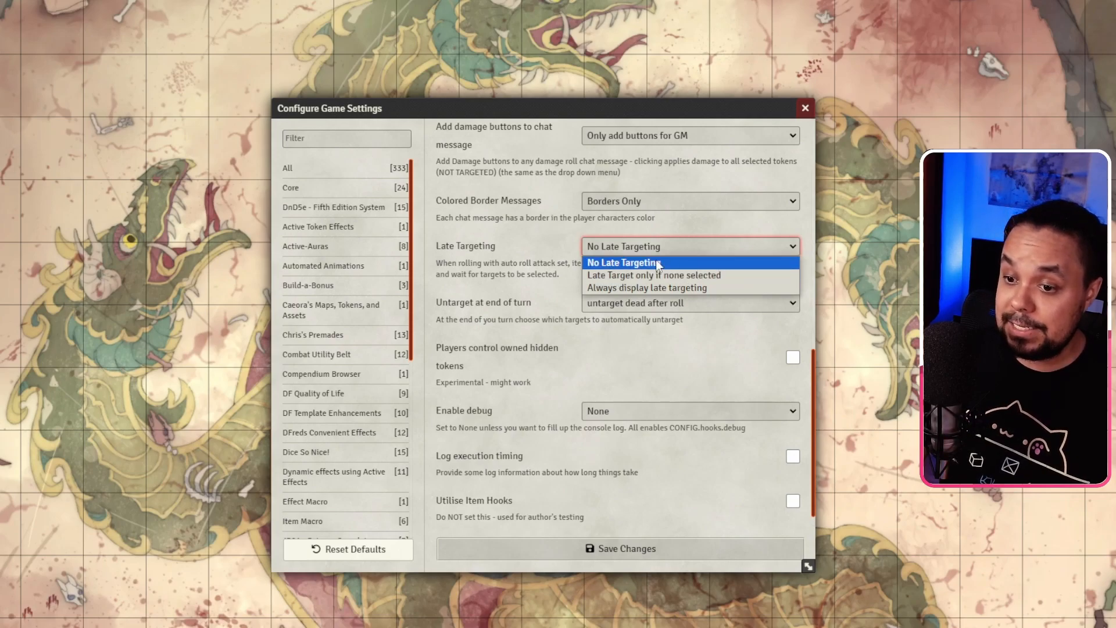
left_click(552, 234)
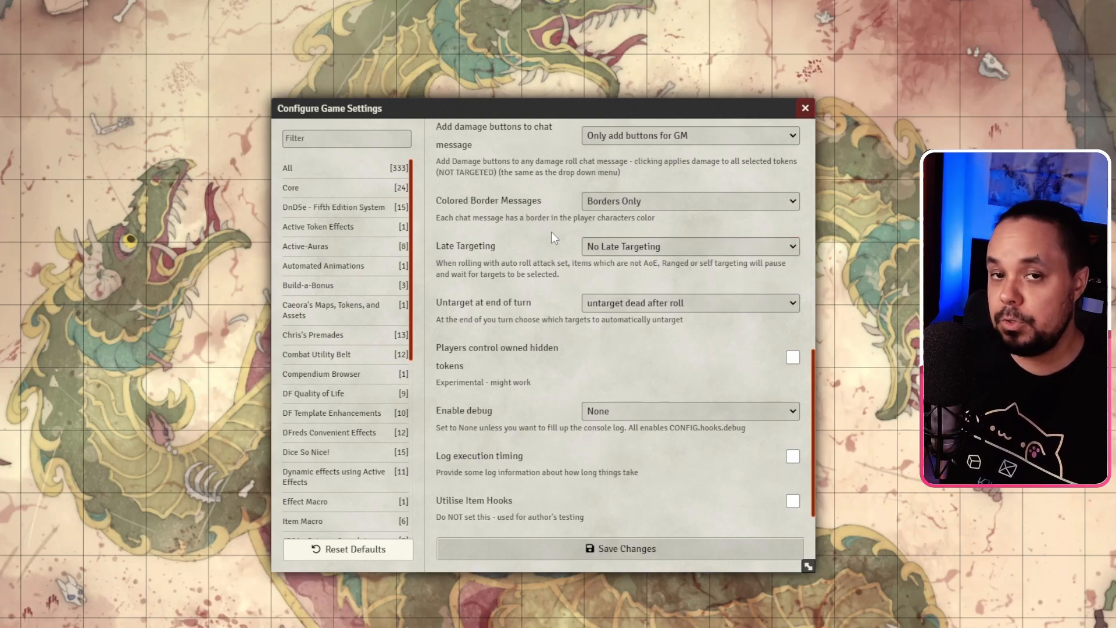
scroll(543, 232, "down", 1)
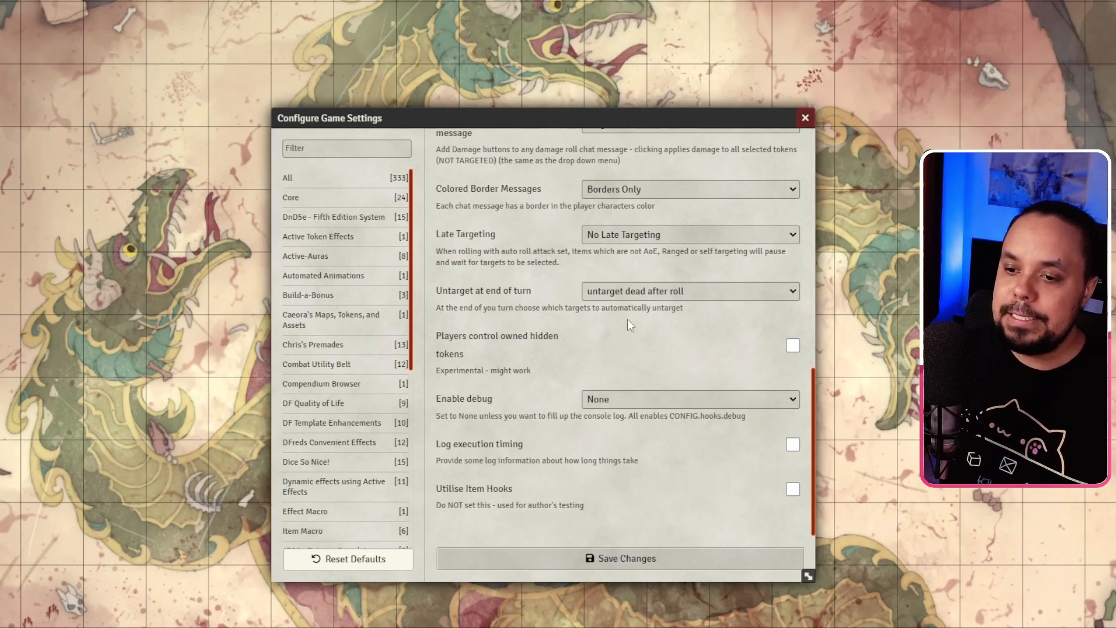
left_click(639, 292)
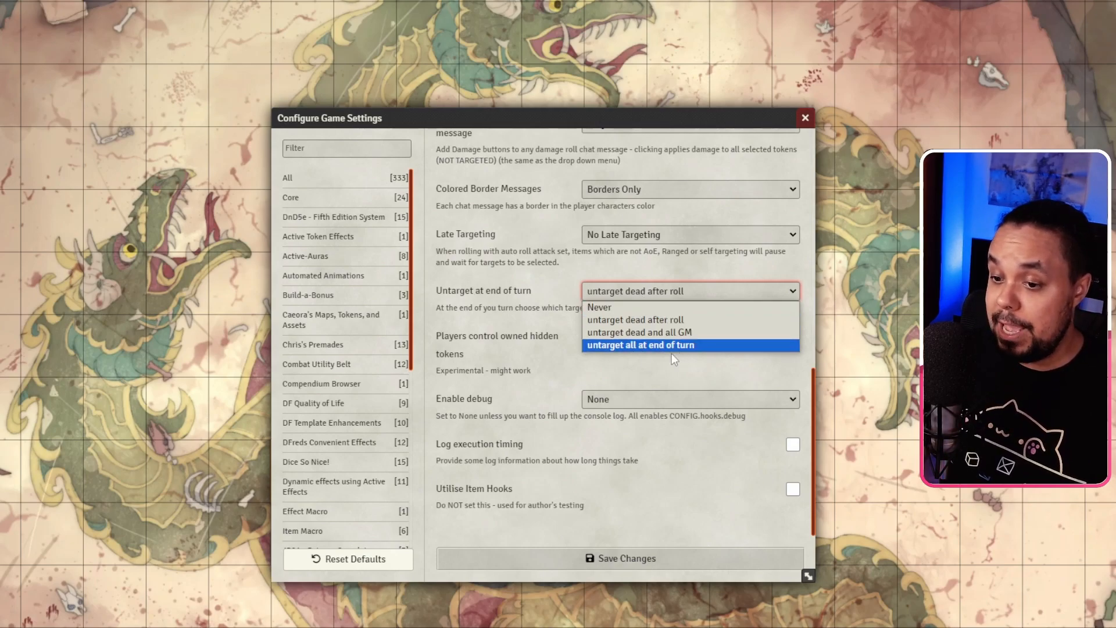
left_click(552, 295)
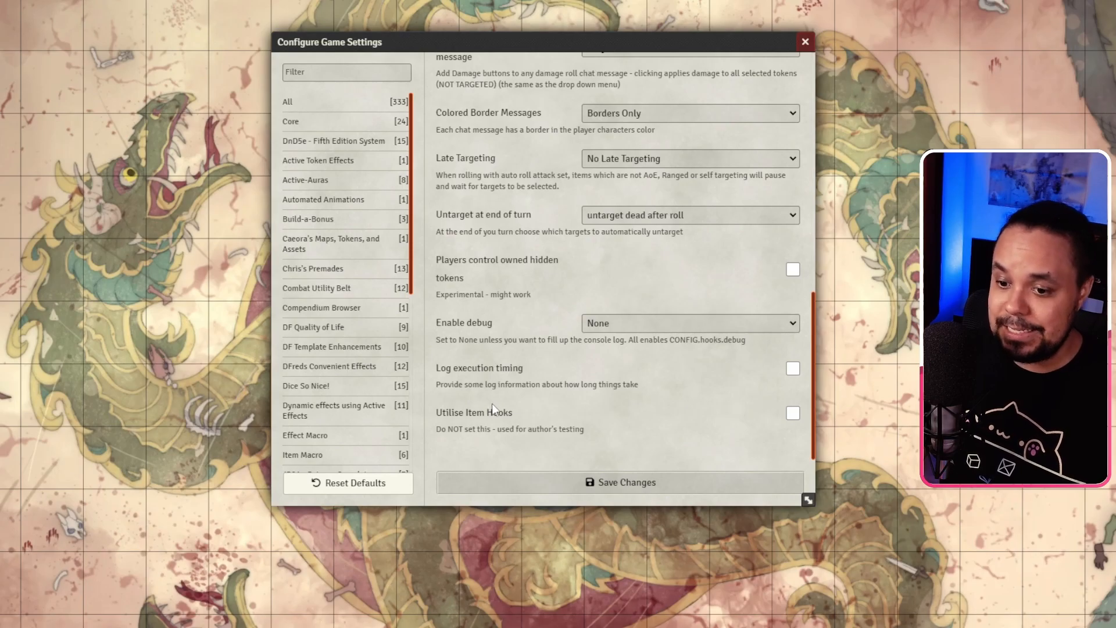
Step: Scroll up to the Midi QOL header and launch its Workflow Settings configuration dialog
scroll(492, 407, "up", 5)
scroll(492, 410, "up", 4)
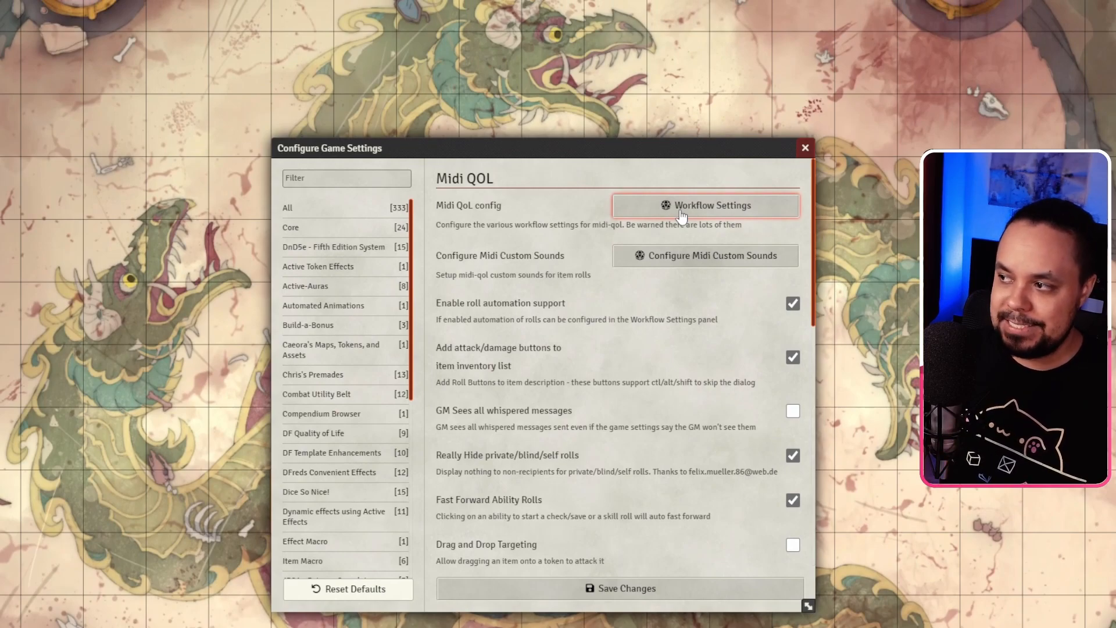
left_click(681, 215)
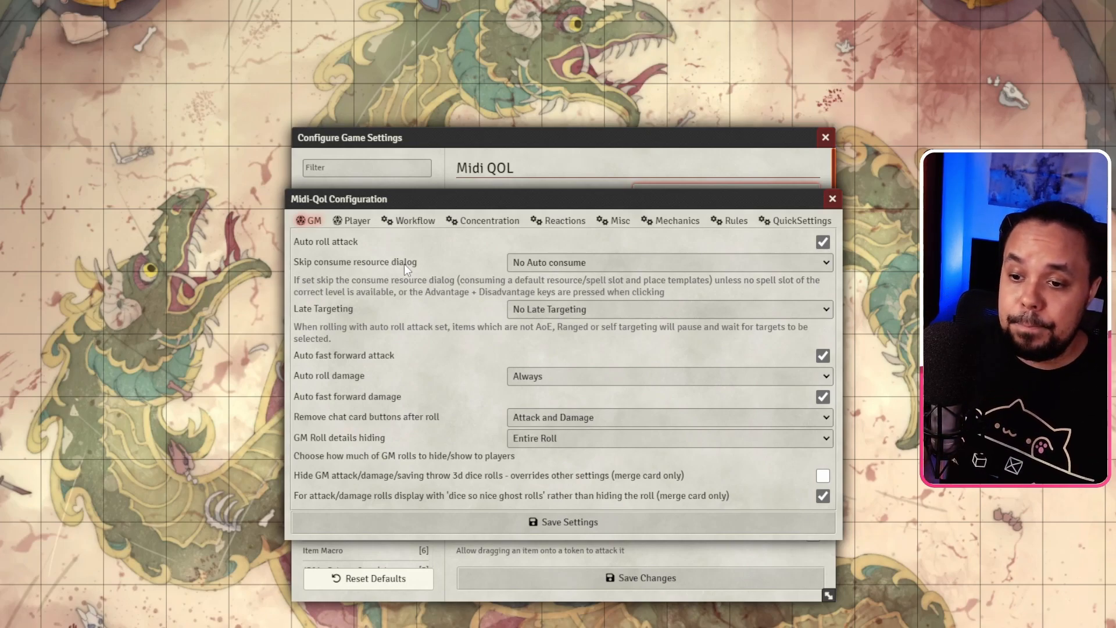
left_click(550, 263)
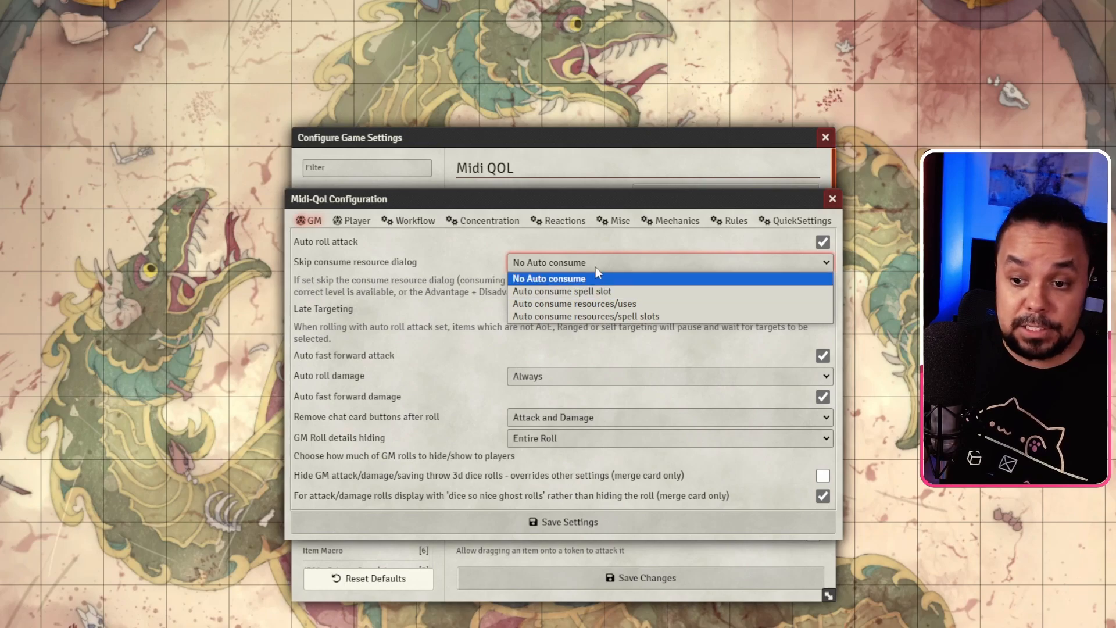
left_click(532, 261)
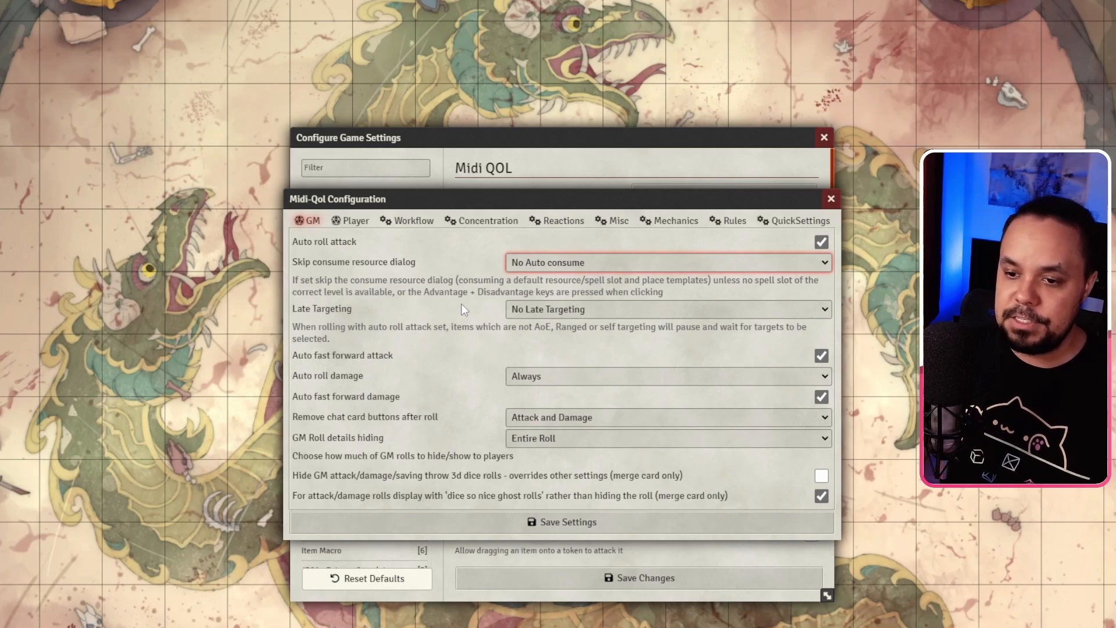
left_click(519, 267)
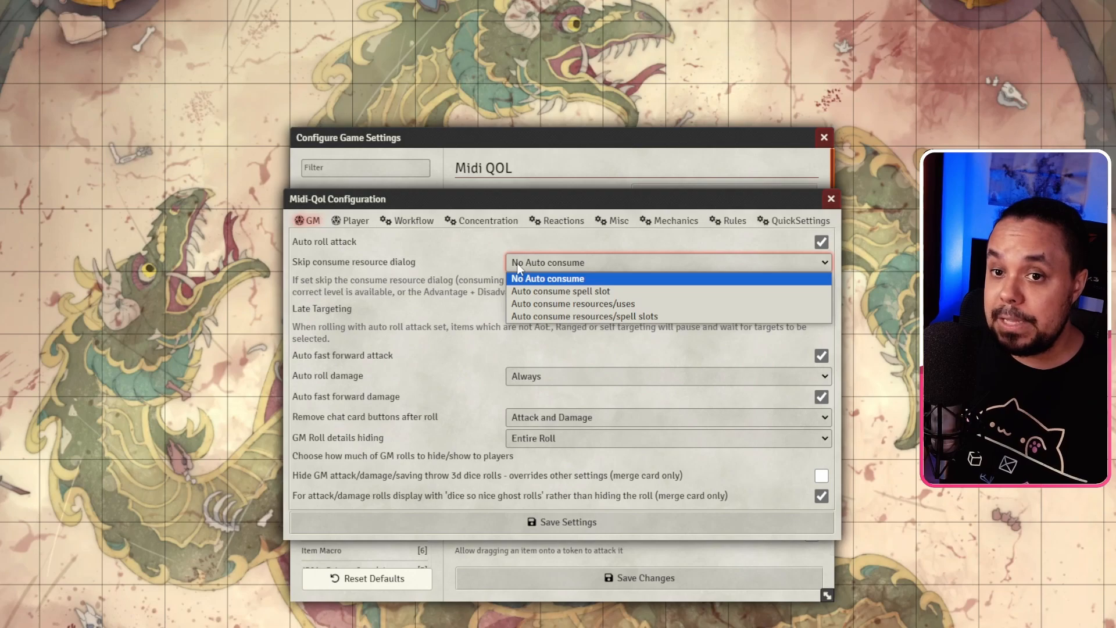
left_click(518, 265)
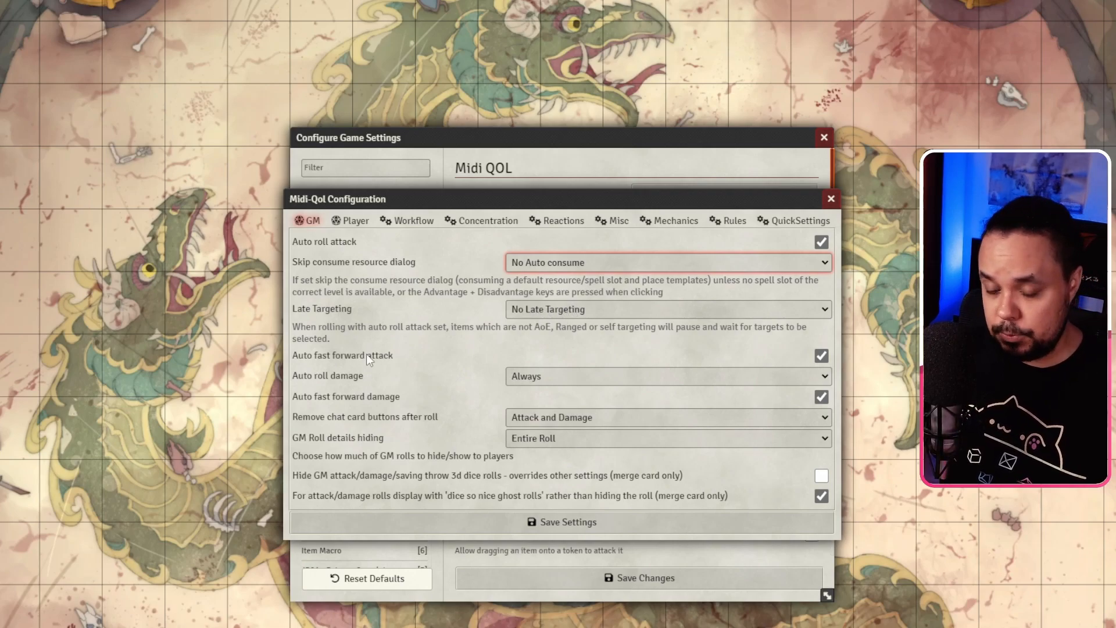
left_click(535, 377)
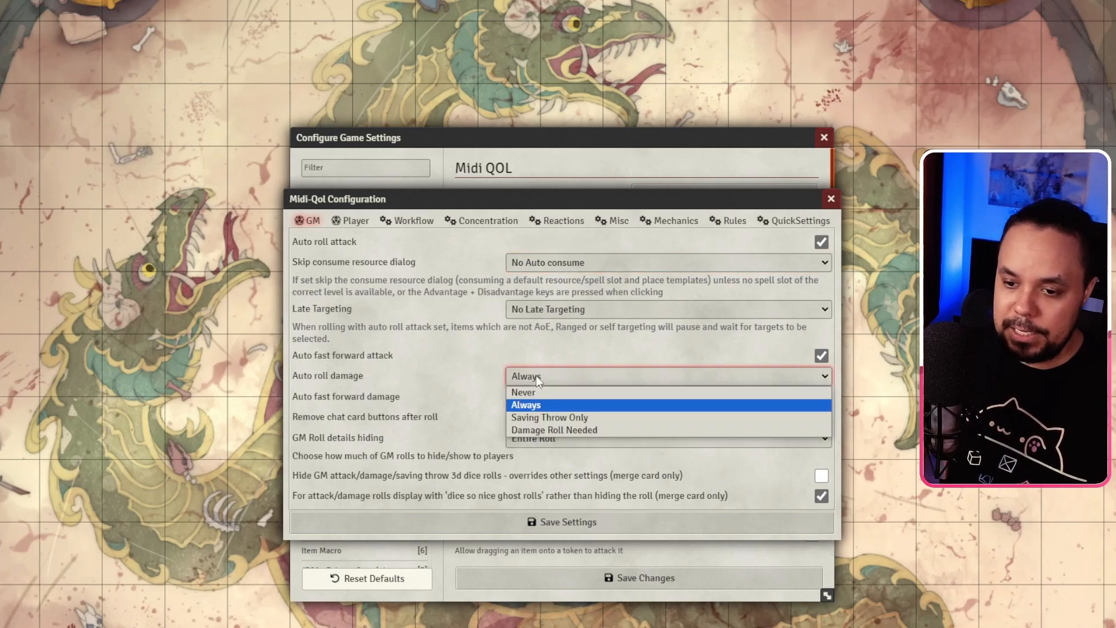
left_click(536, 375)
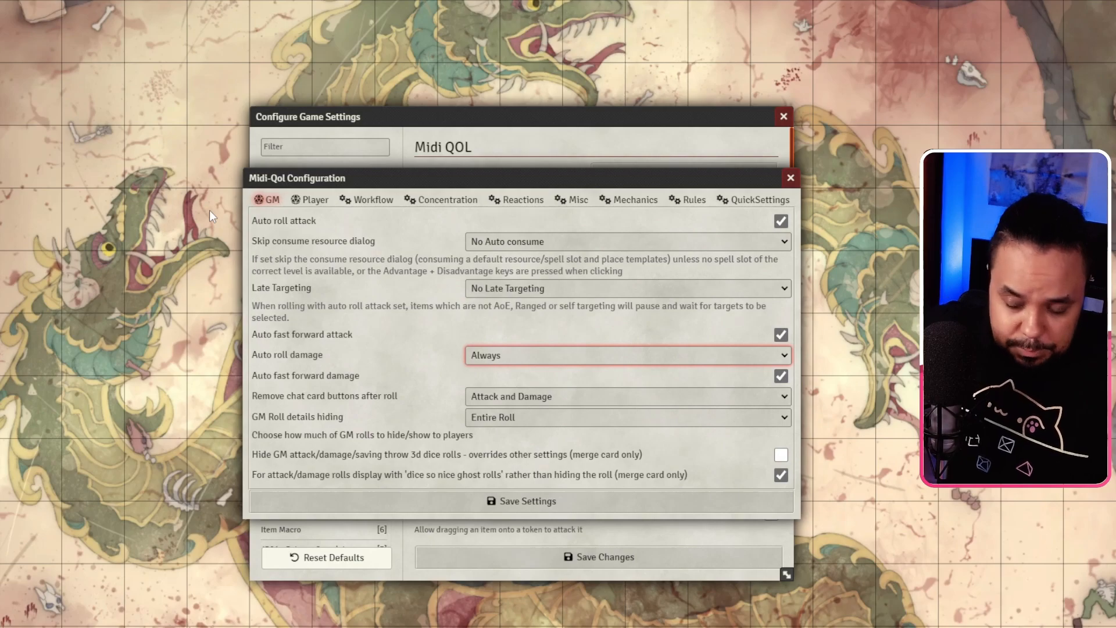
Step: Keep chat card button removal at Attack and Damage and GM roll hiding at Entire Roll, then go to Player settings
left_click(548, 392)
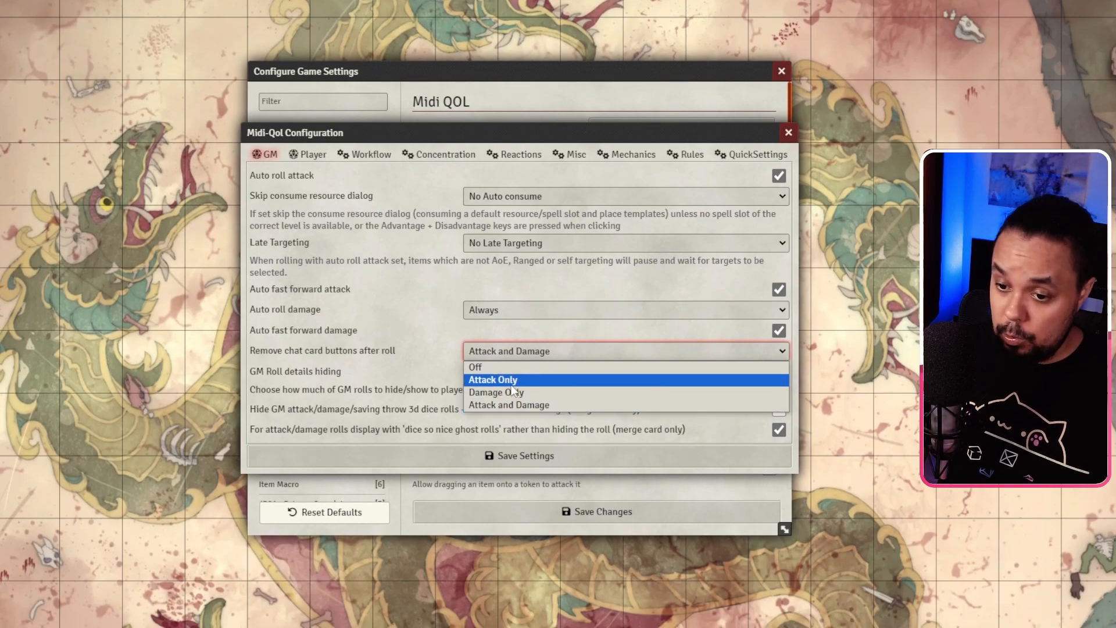
left_click(507, 328)
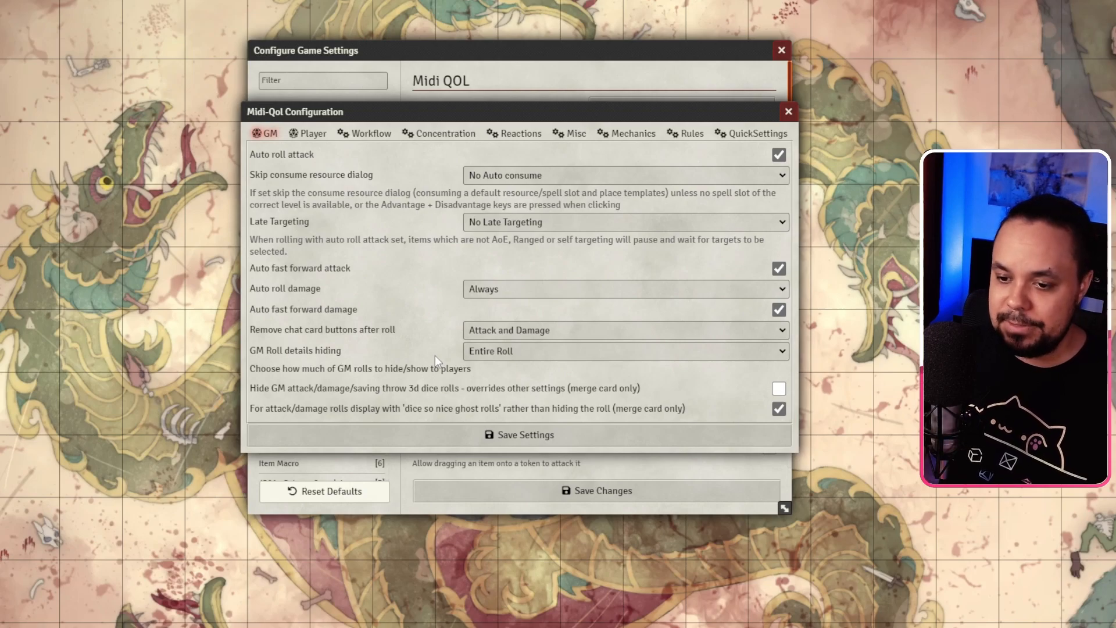
left_click(471, 352)
left_click(469, 352)
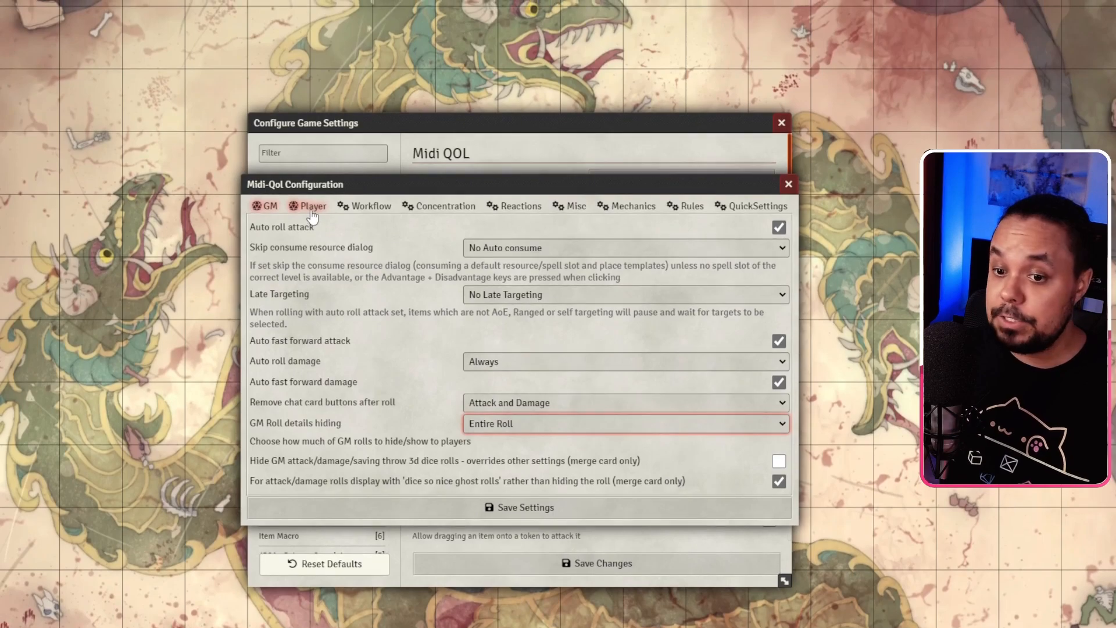
left_click(311, 188)
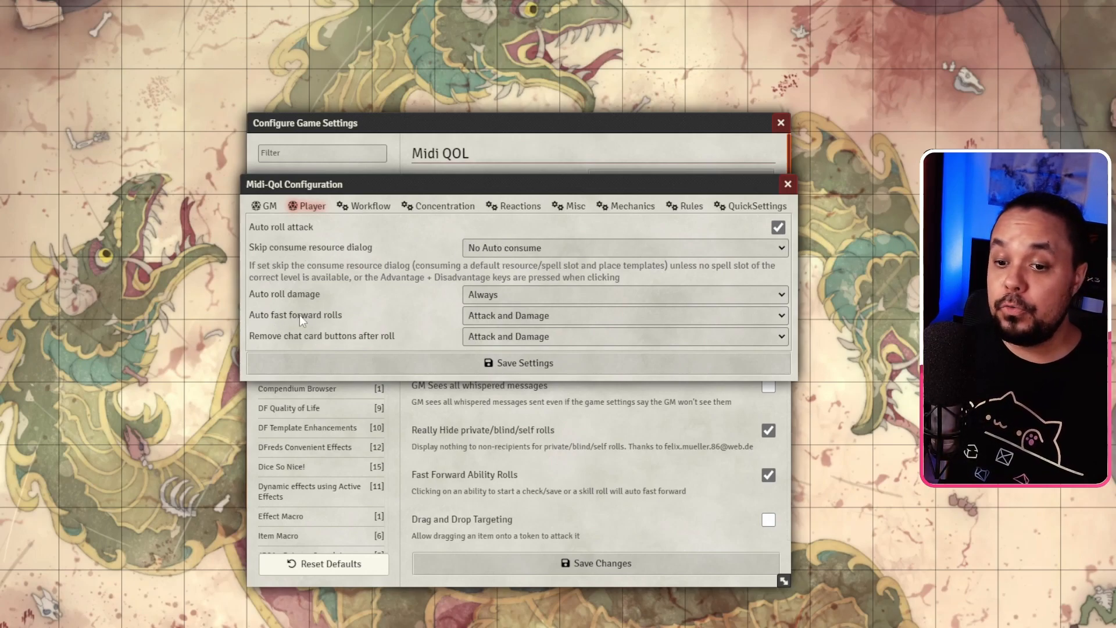
Step: Keep player auto fast forward rolls at Attack and Damage, then go to the Workflow settings
left_click(493, 322)
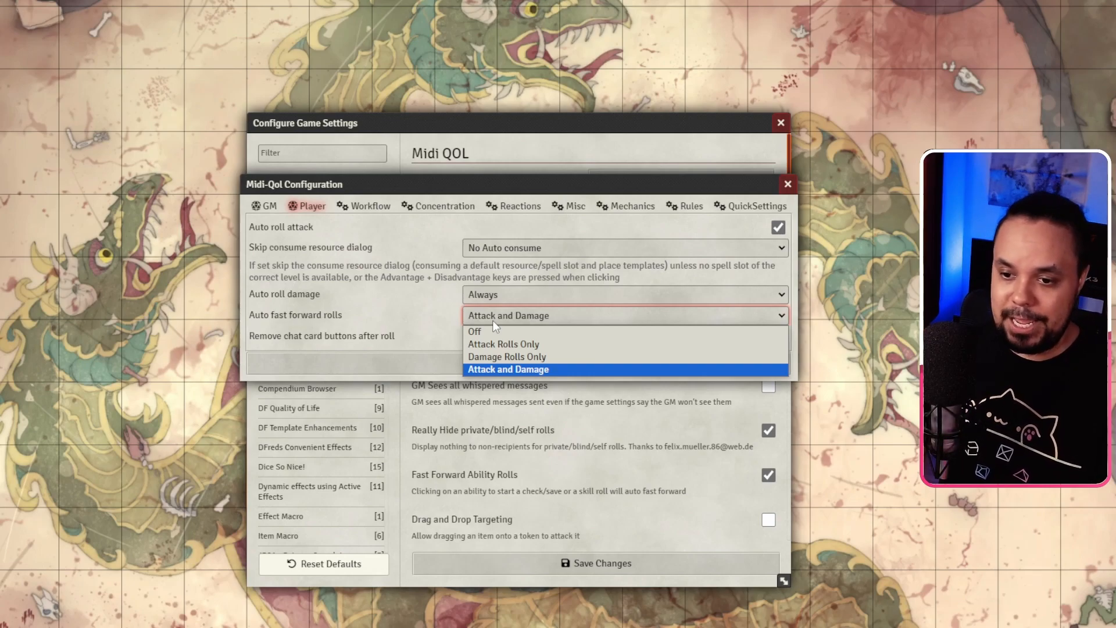
left_click(493, 319)
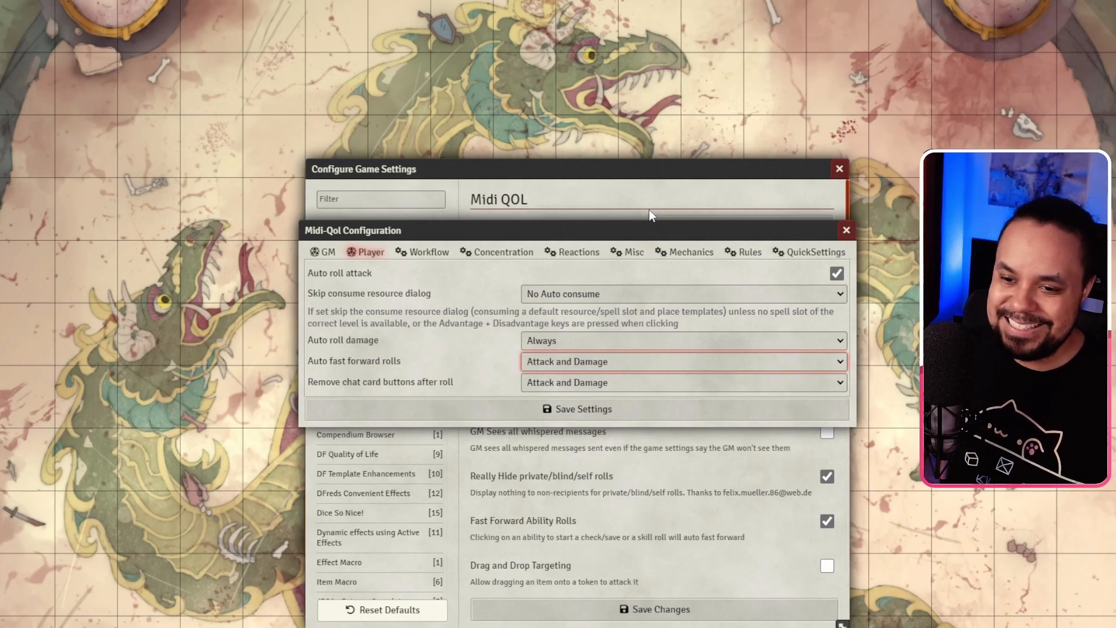
left_click(427, 253)
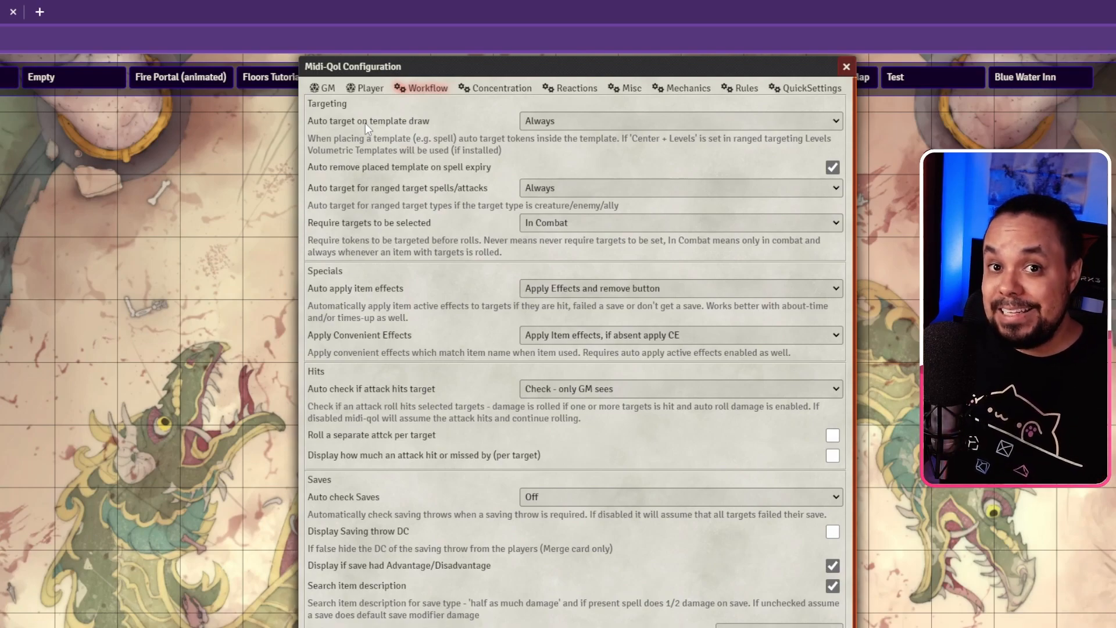
left_click(575, 120)
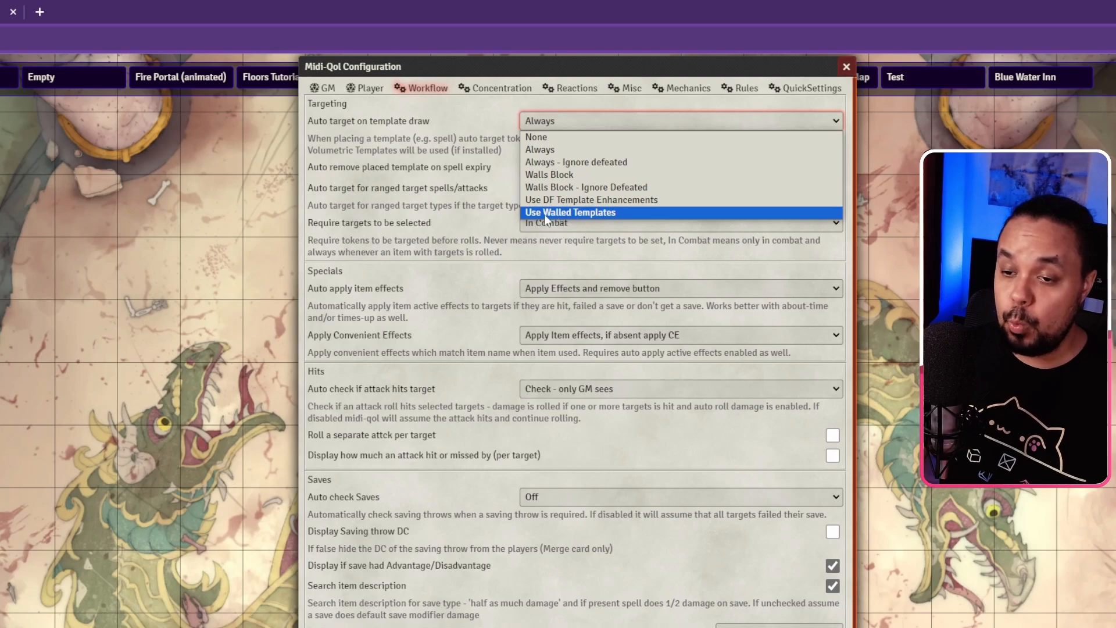
left_click(430, 160)
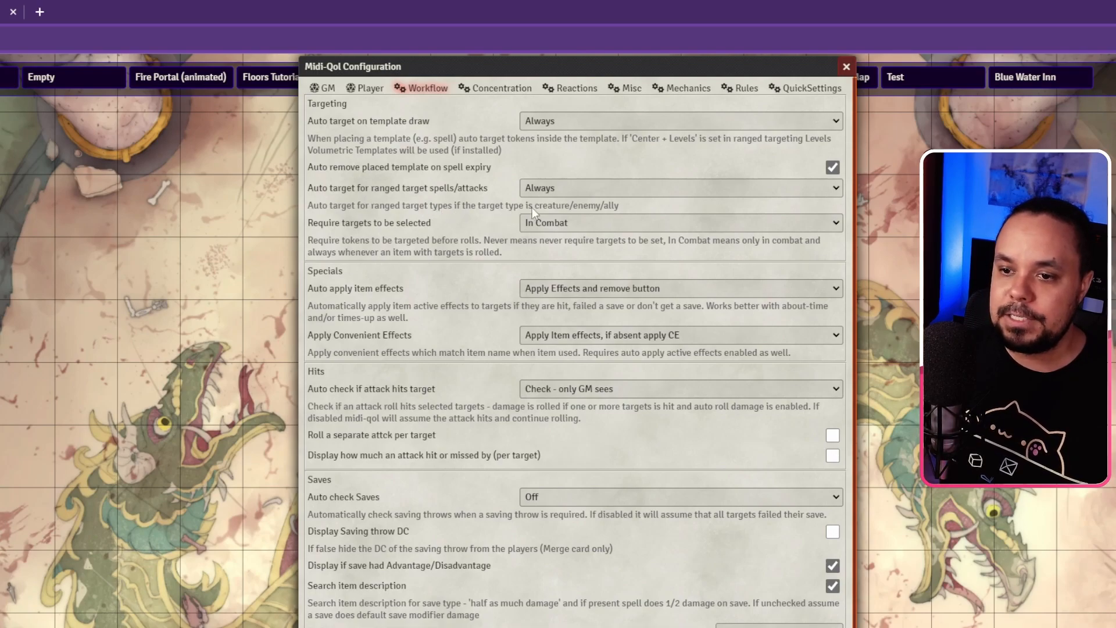
left_click(614, 188)
left_click(614, 188)
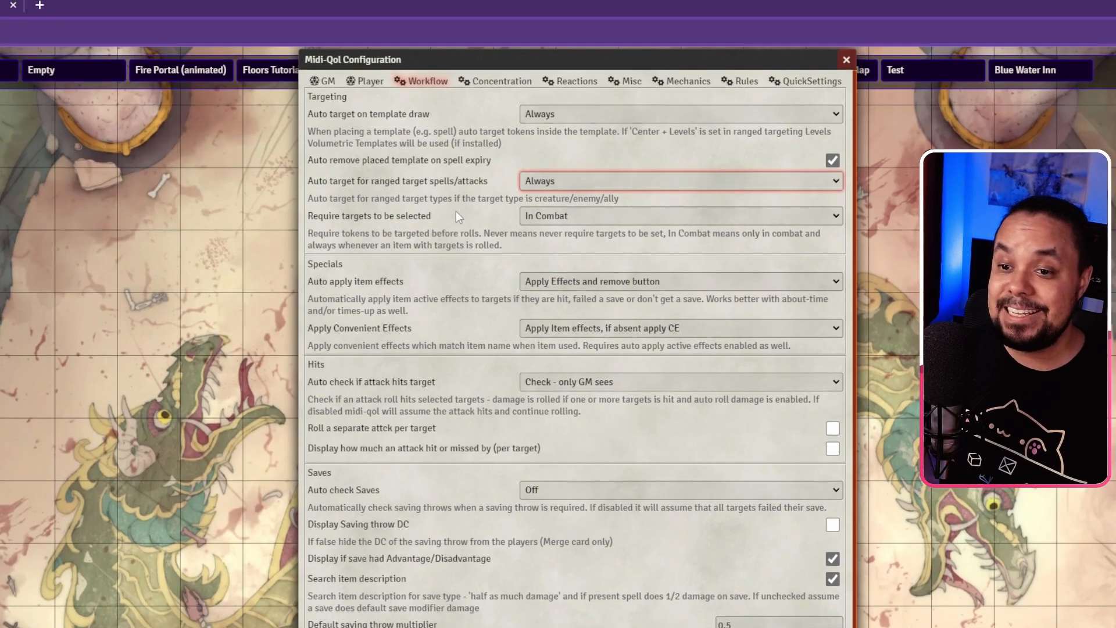
left_click(530, 216)
left_click(529, 217)
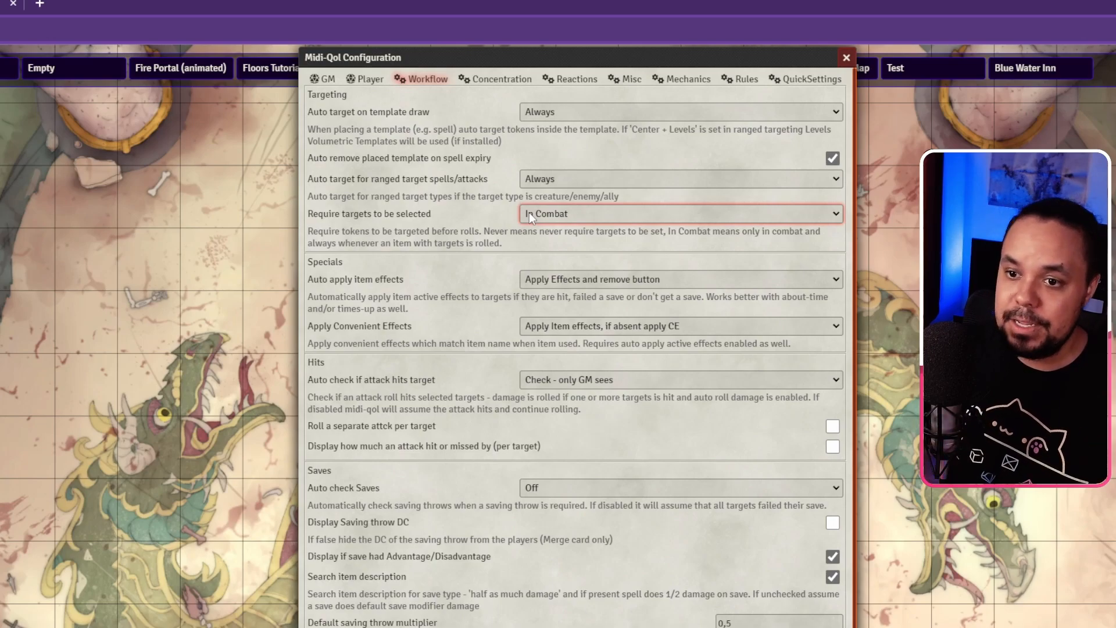
left_click(529, 214)
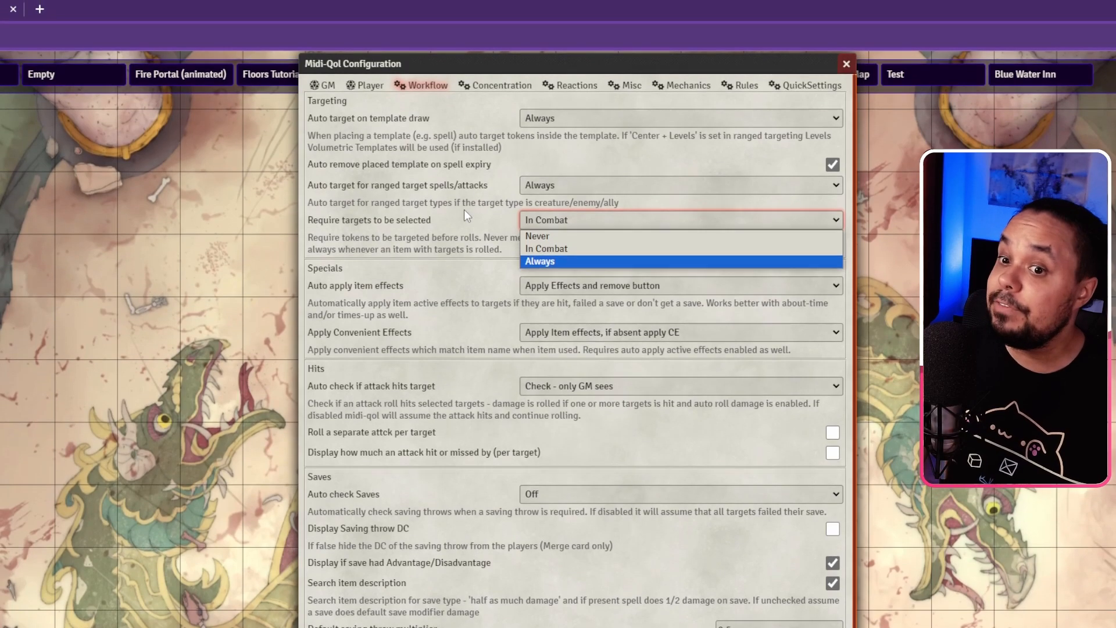
left_click(465, 207)
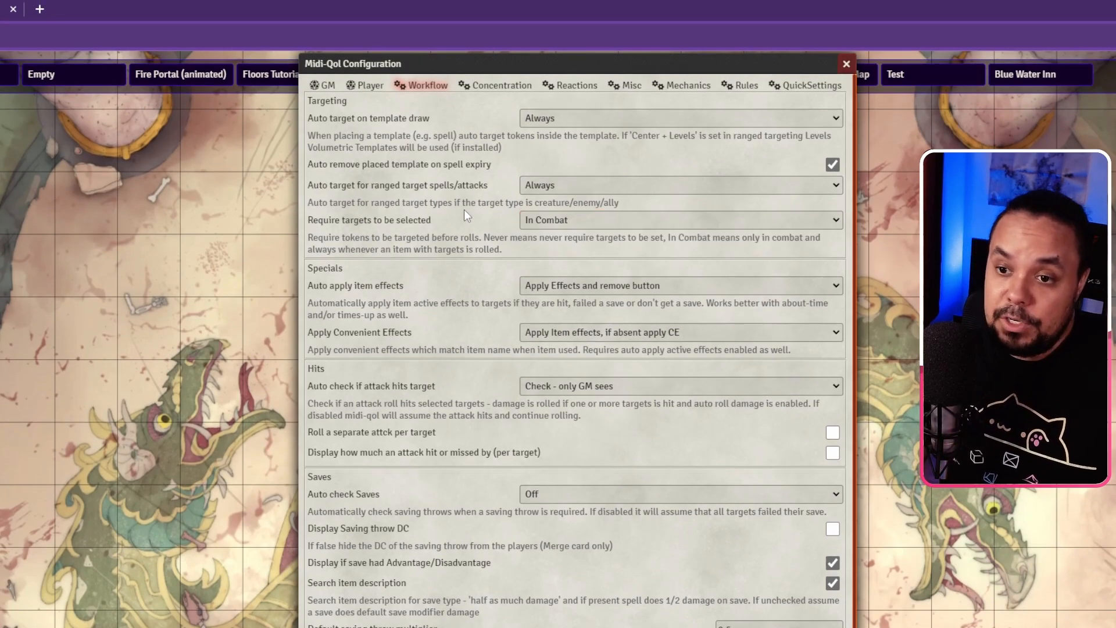
scroll(424, 207, "down", 1)
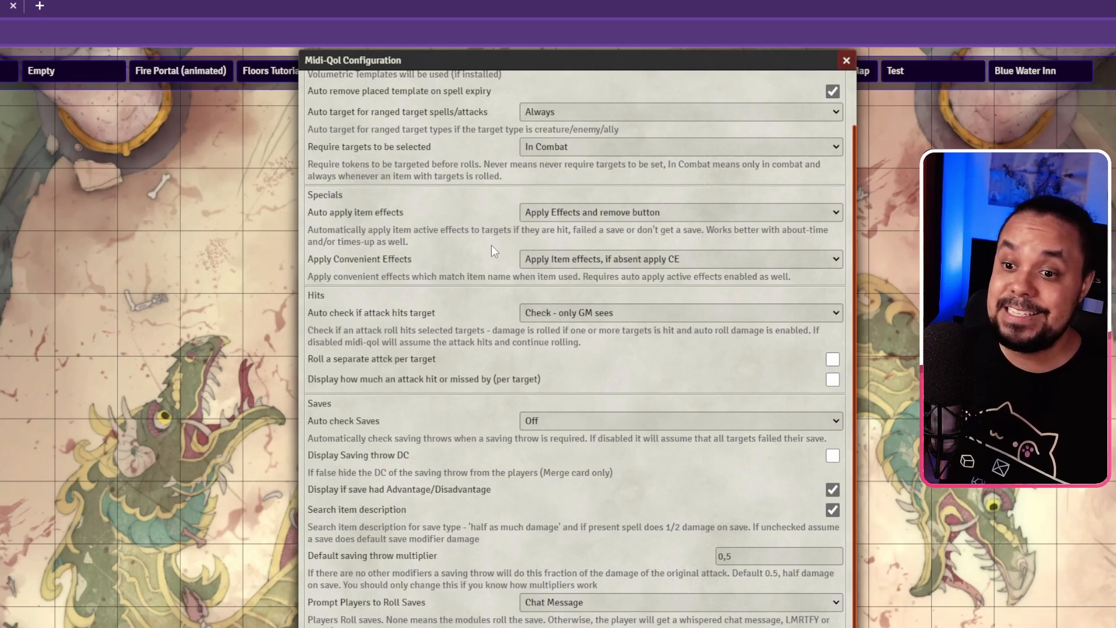
scroll(491, 252, "down", 1)
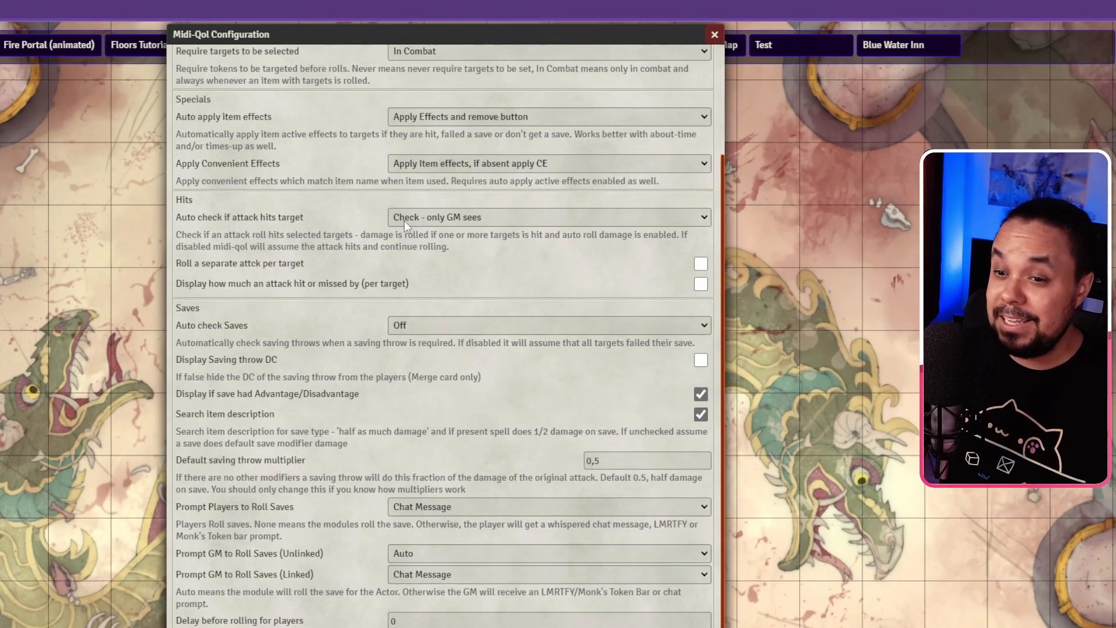
left_click(404, 227)
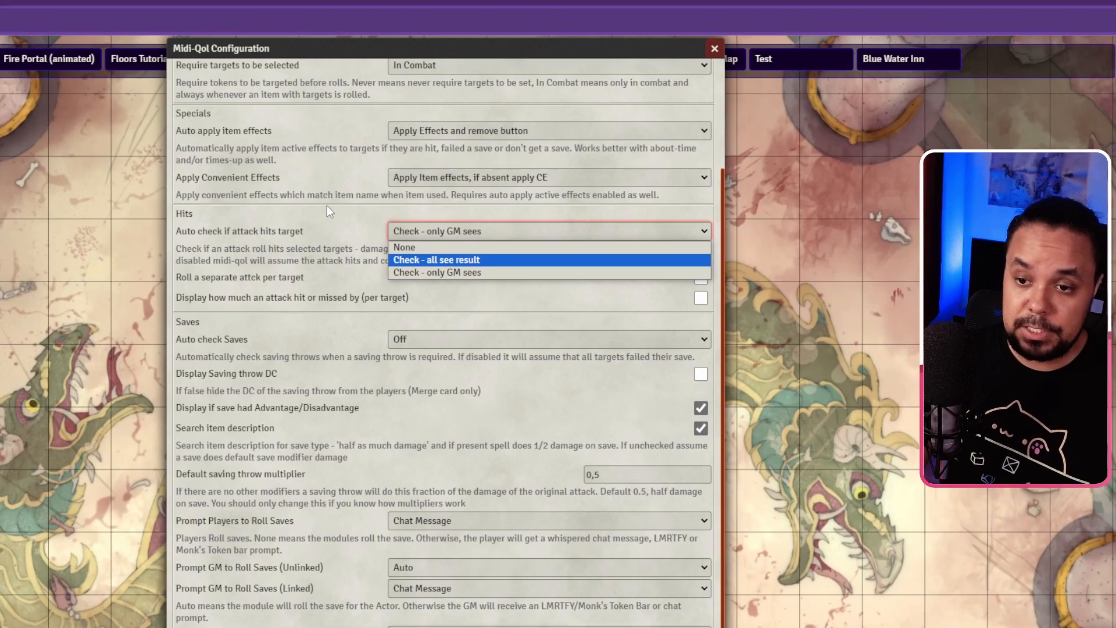
left_click(339, 204)
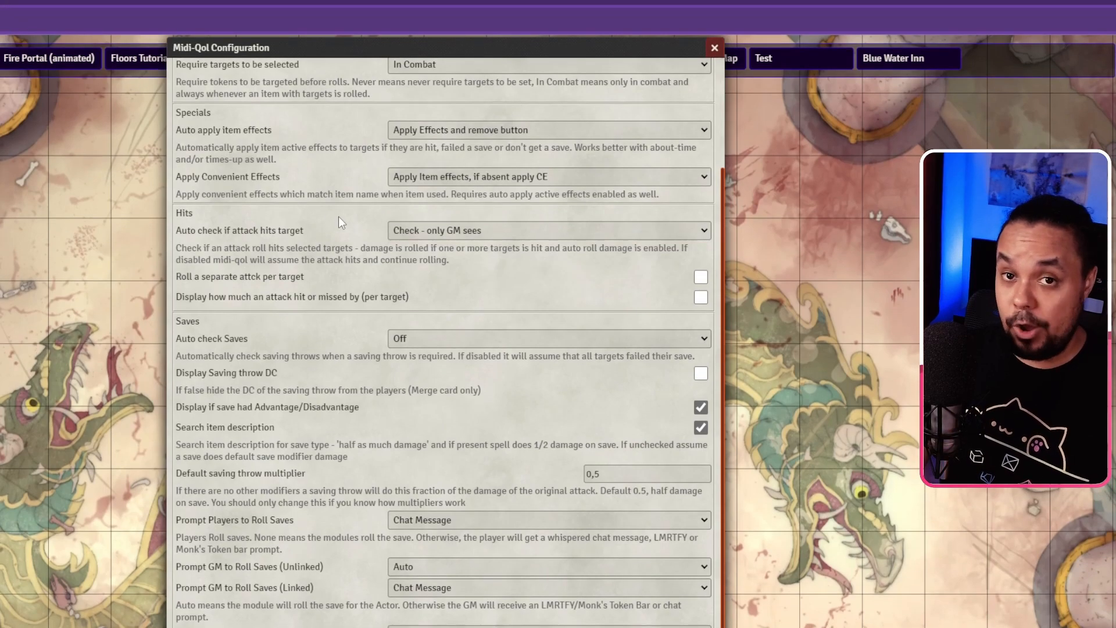
left_click(441, 229)
left_click(441, 228)
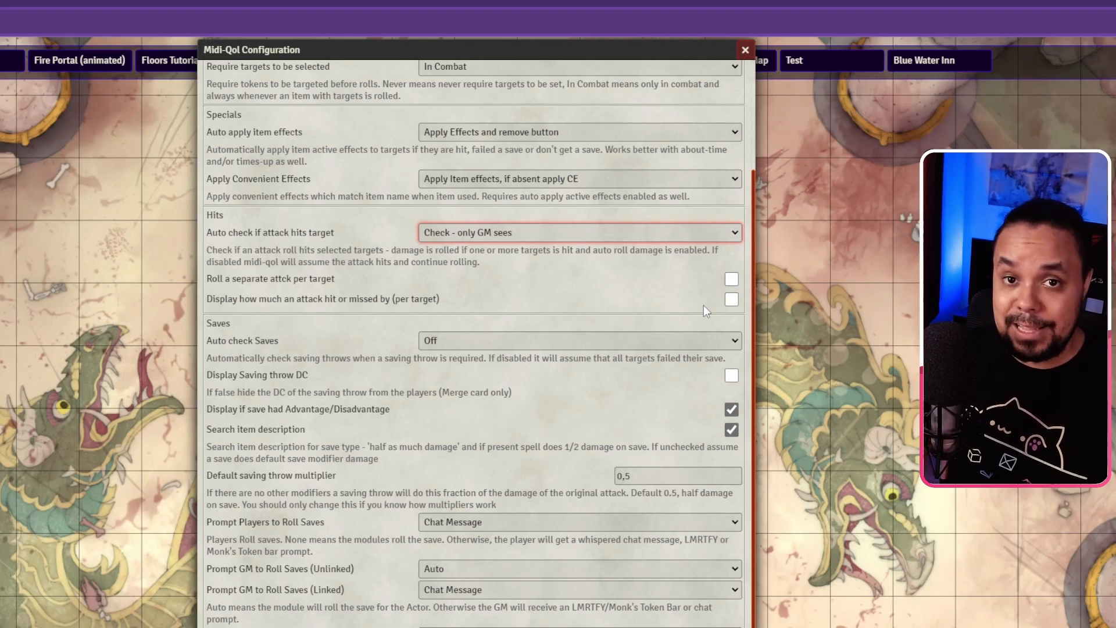
scroll(386, 315, "down", 1)
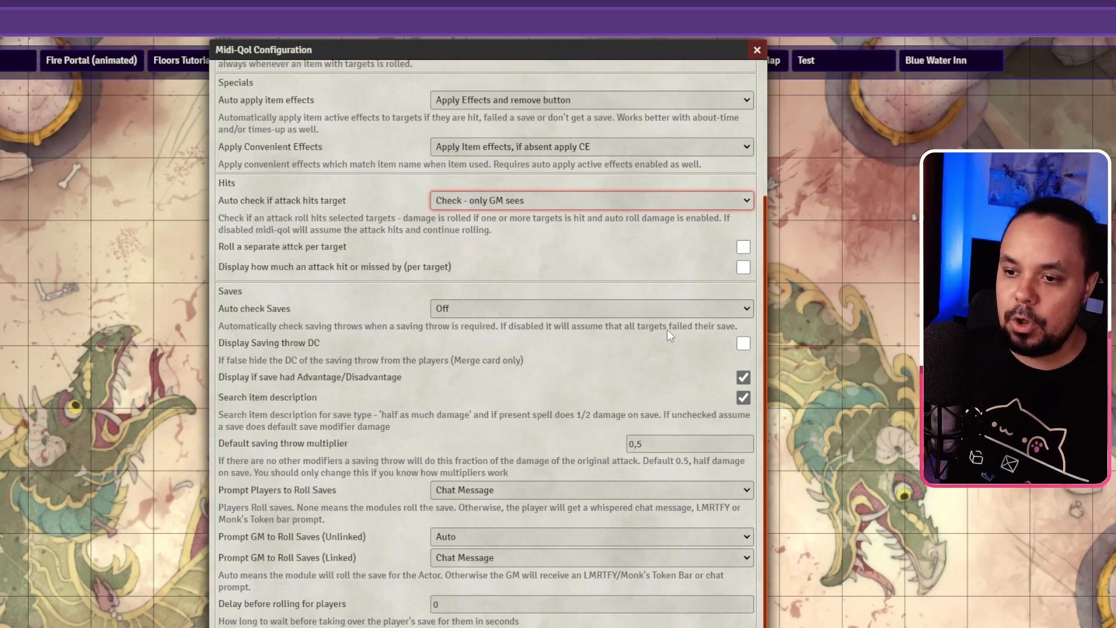
left_click(484, 309)
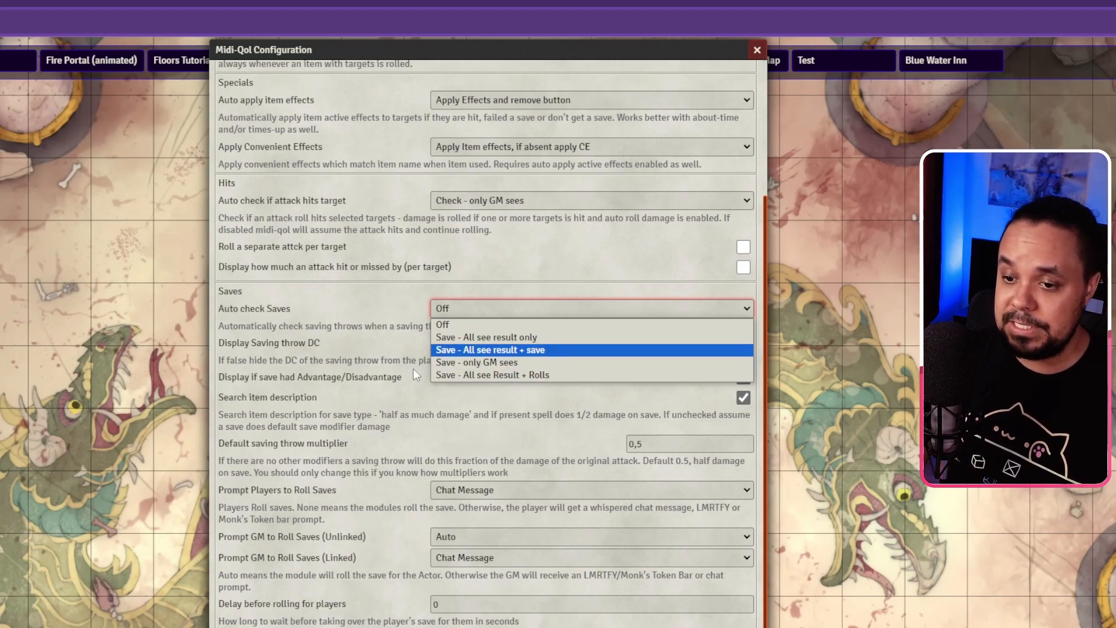
left_click(346, 302)
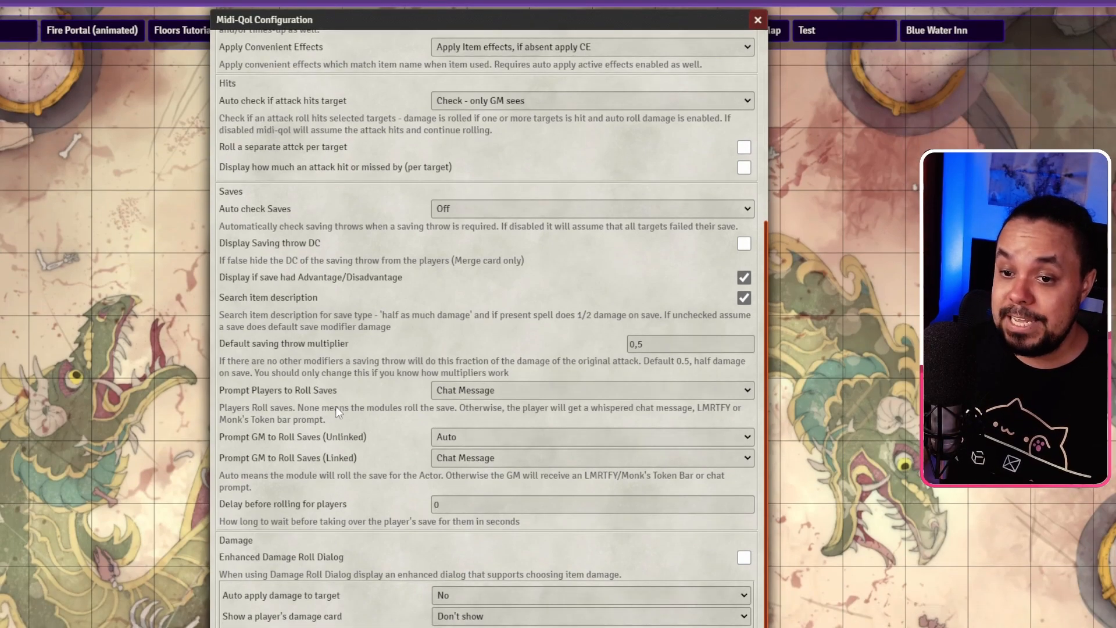
left_click(444, 391)
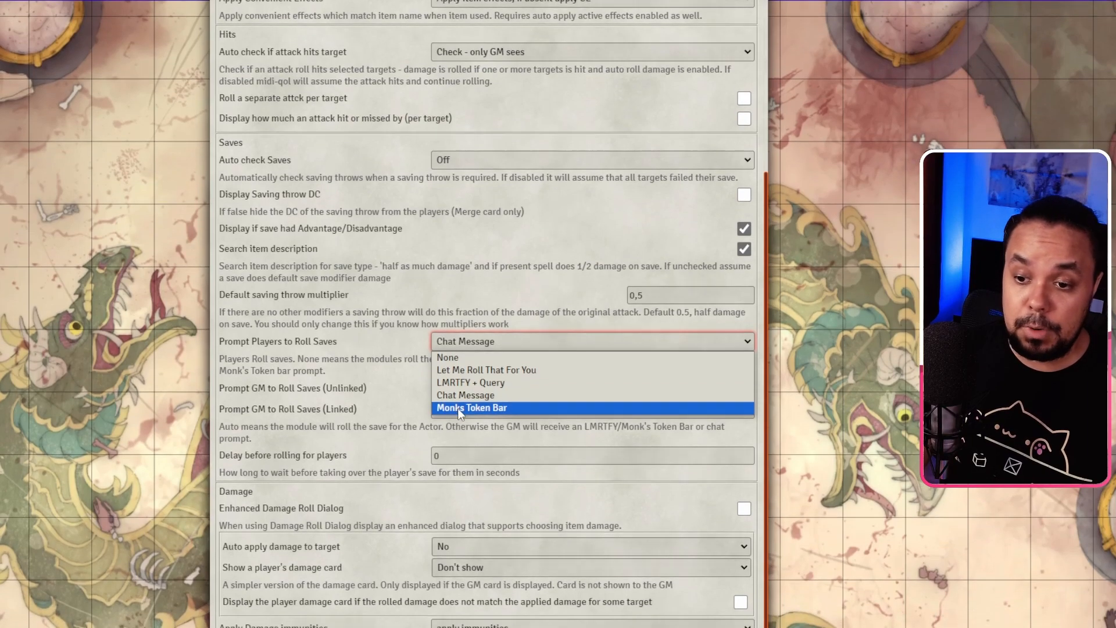
left_click(461, 395)
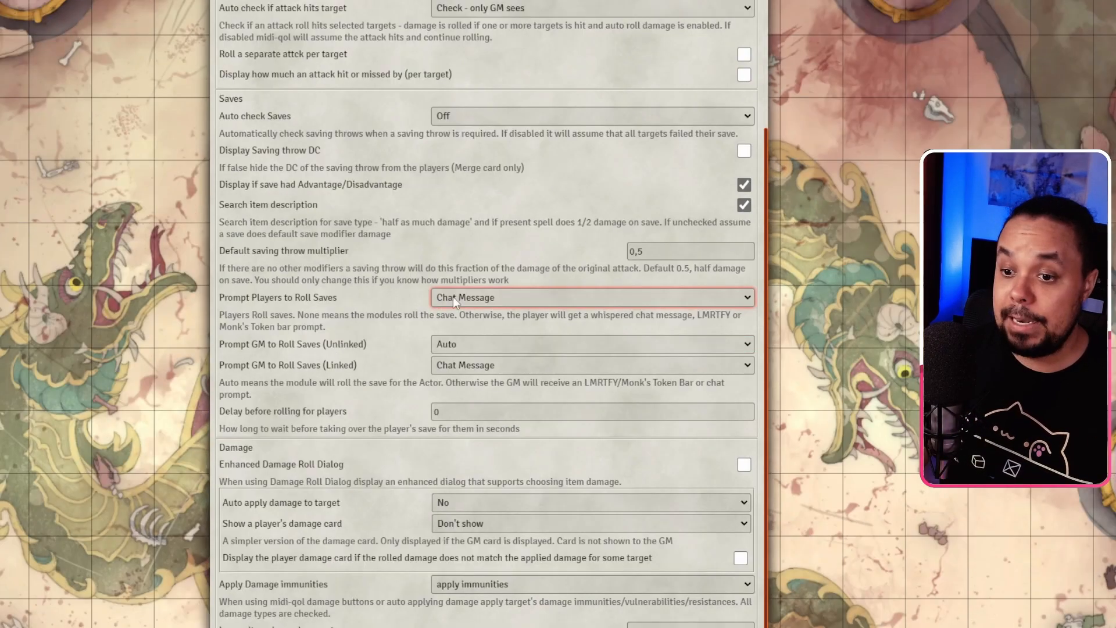
left_click(452, 336)
left_click(450, 337)
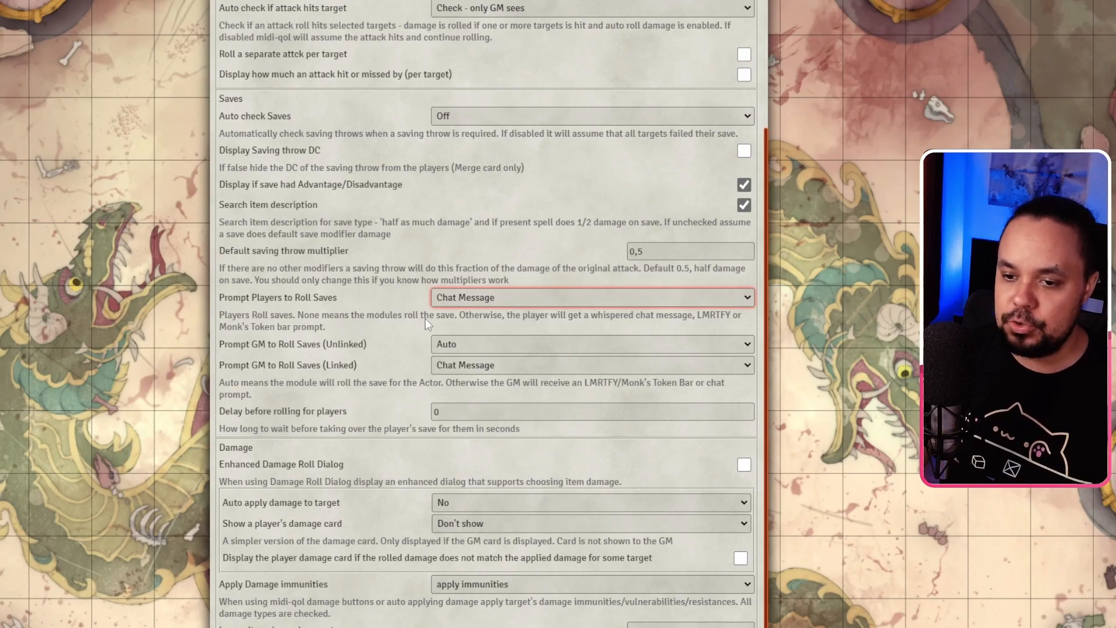
left_click(475, 297)
left_click(379, 324)
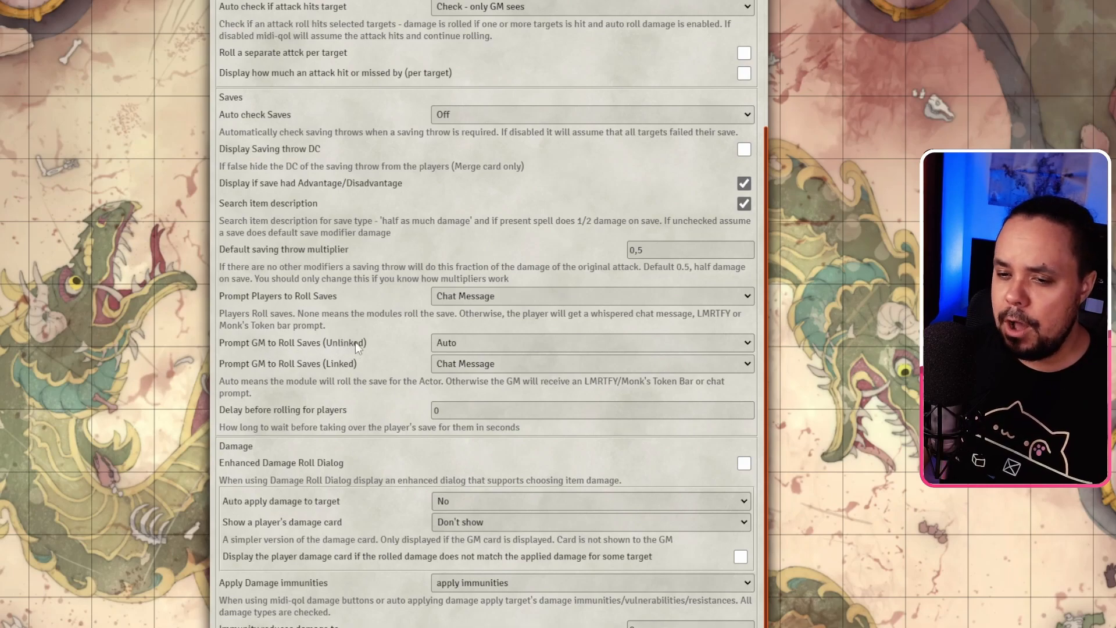
Step: Set Prompt GM to Roll Saves (Unlinked) to Auto, leaving Linked actors on Chat Message
left_click(484, 347)
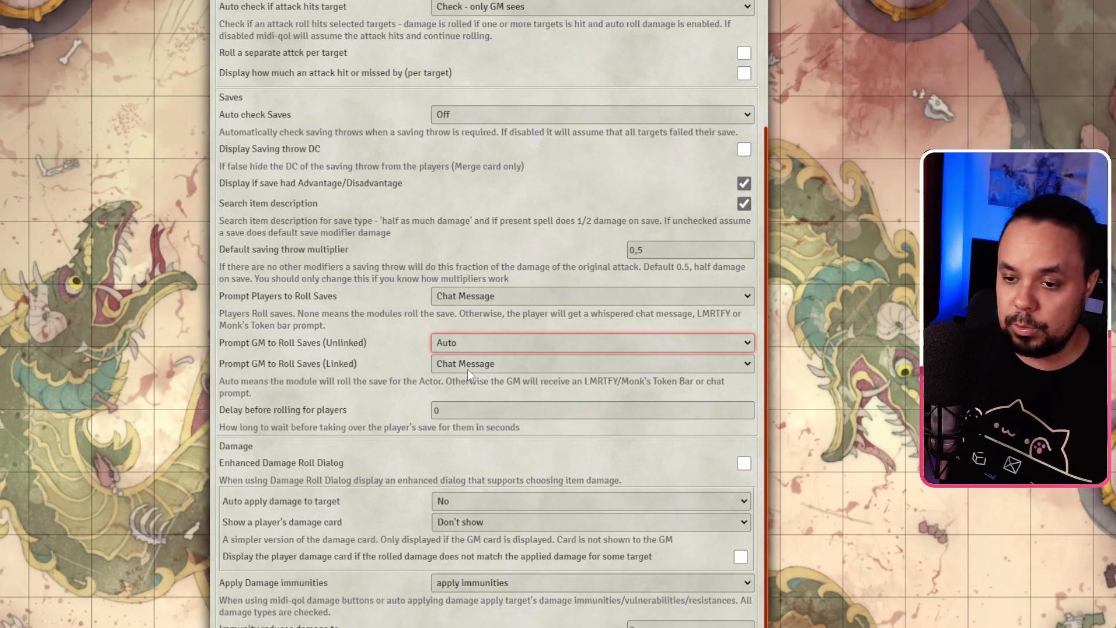
left_click(445, 345)
left_click(449, 344)
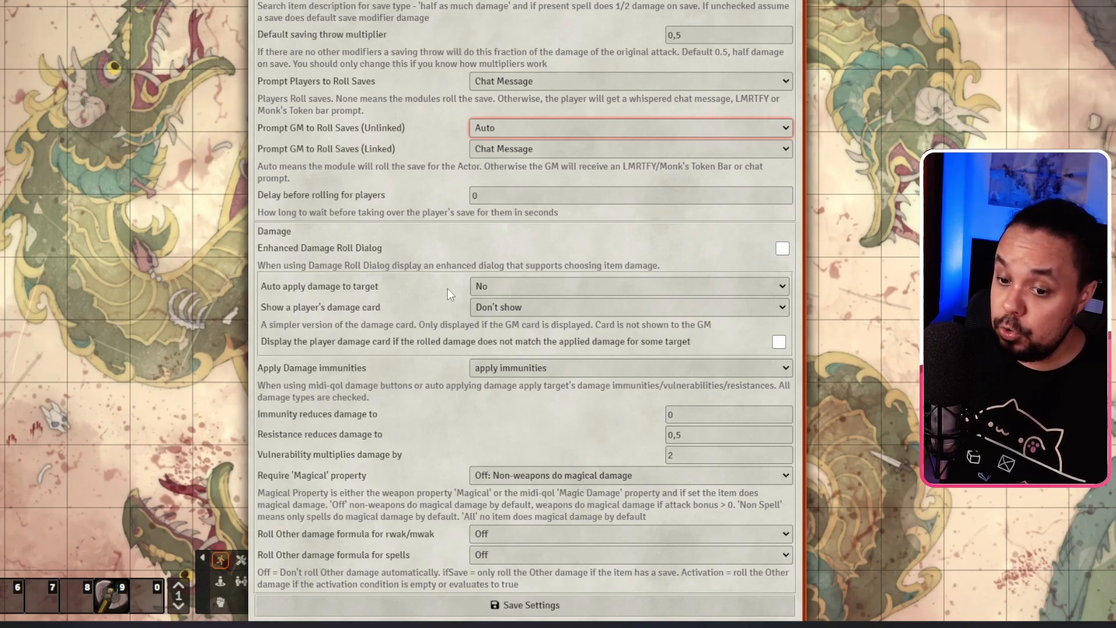
left_click(487, 288)
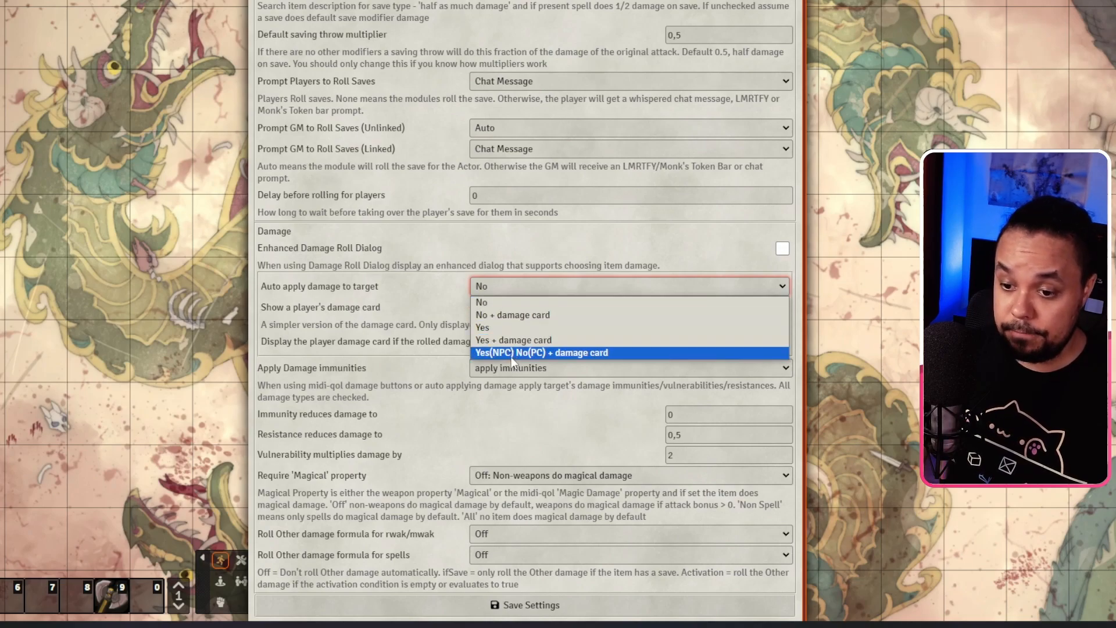
left_click(284, 314)
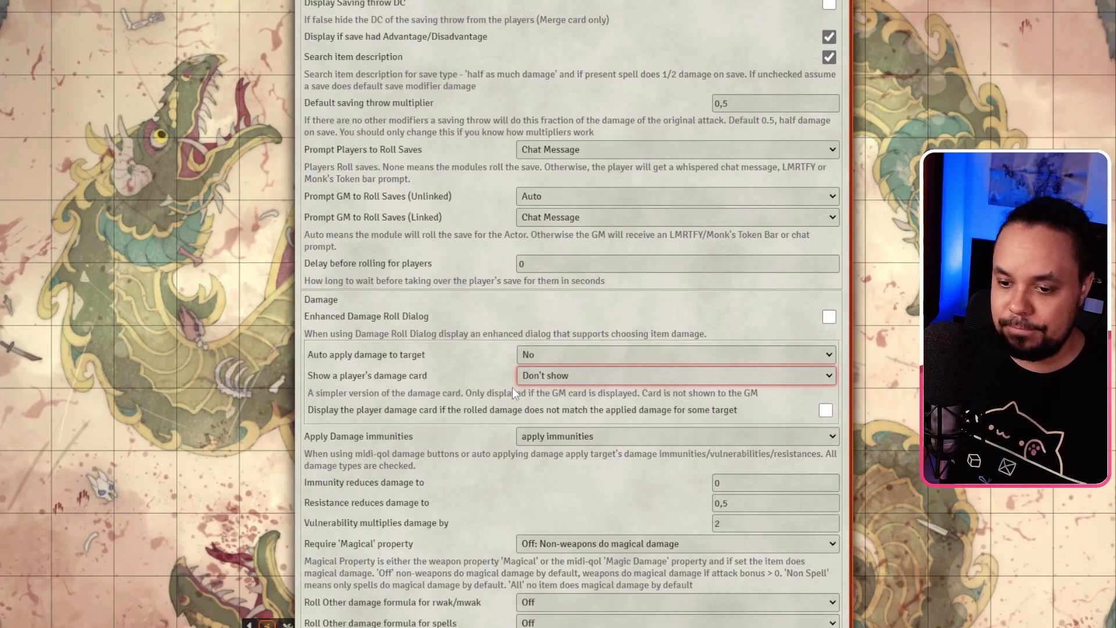
left_click(543, 377)
left_click(541, 376)
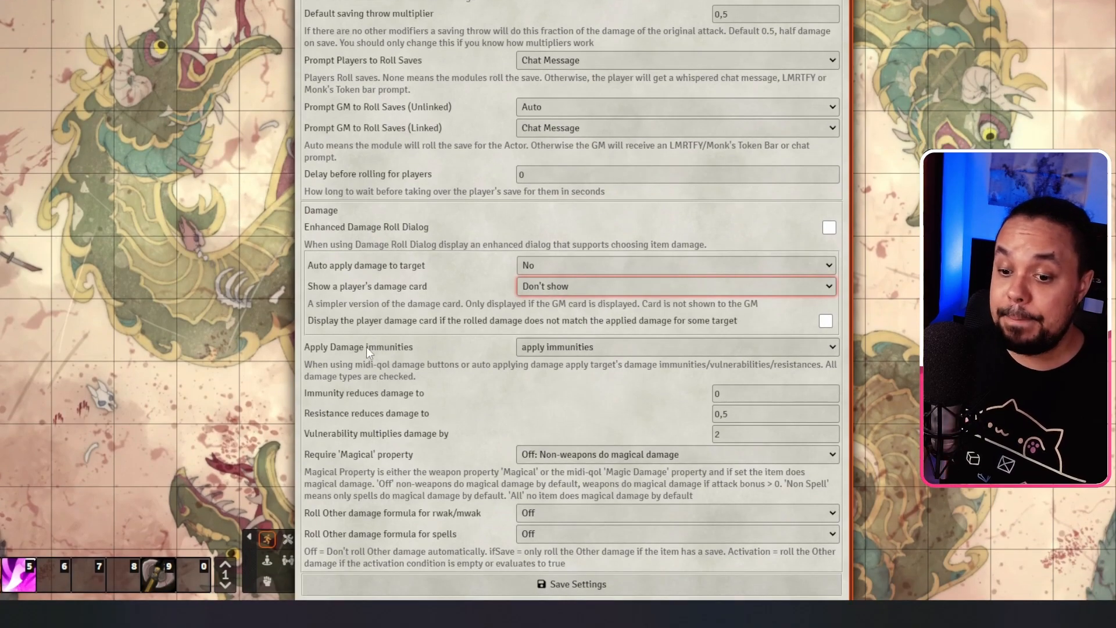
left_click(531, 349)
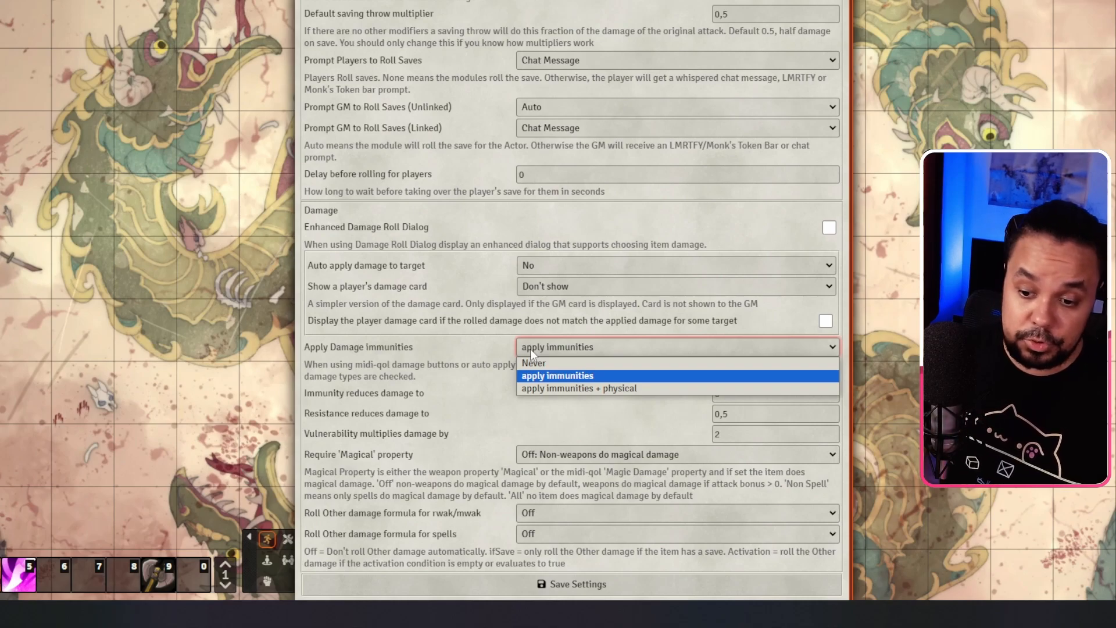
left_click(530, 349)
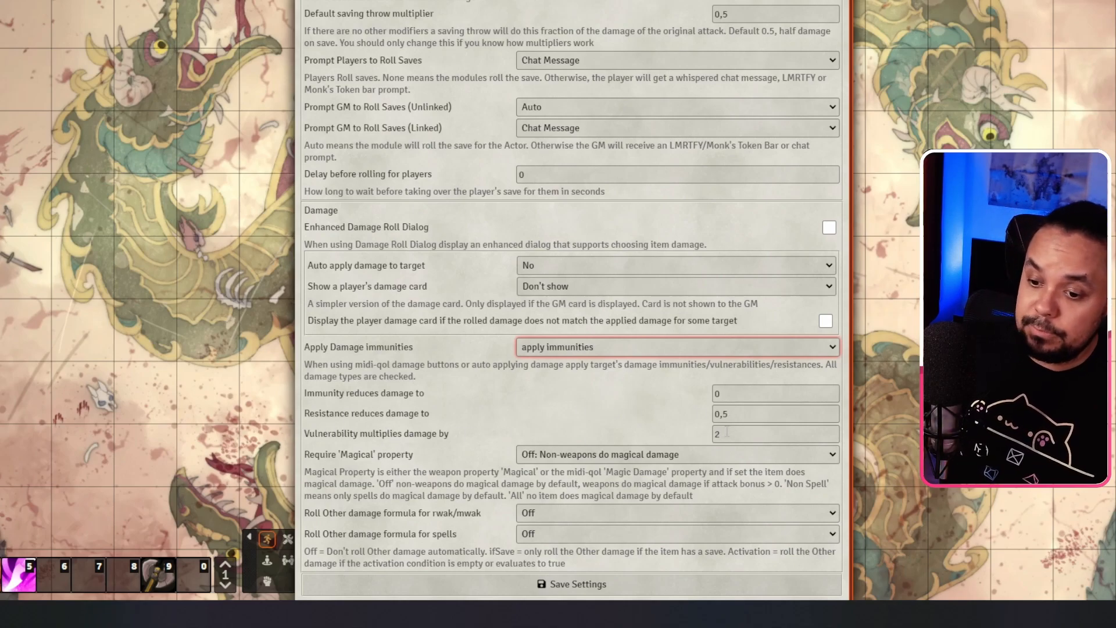
left_click(718, 454)
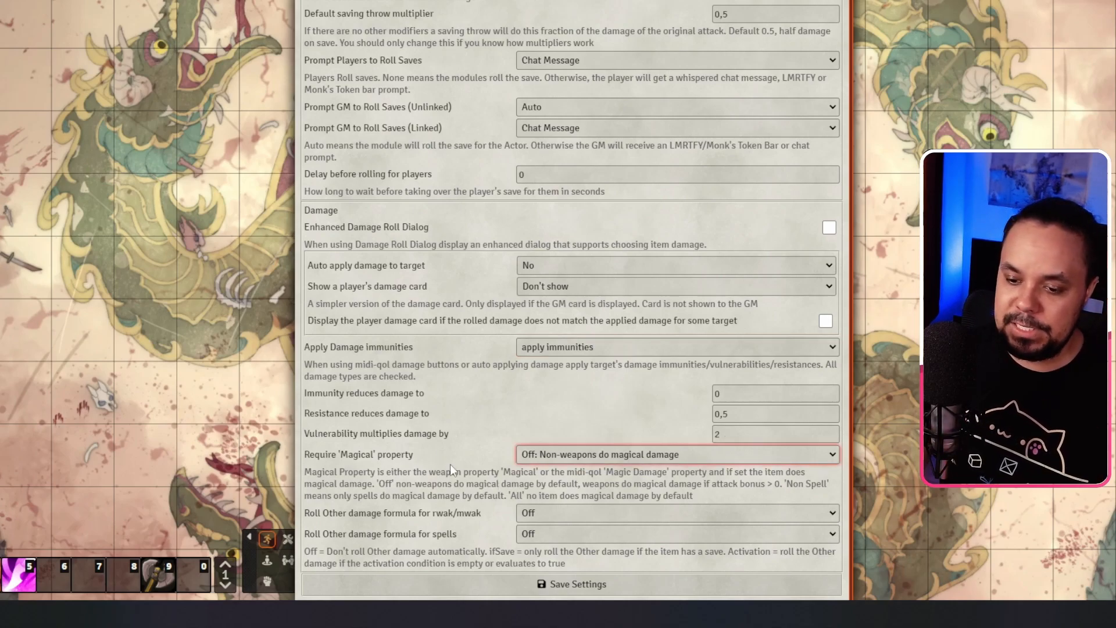
left_click(640, 456)
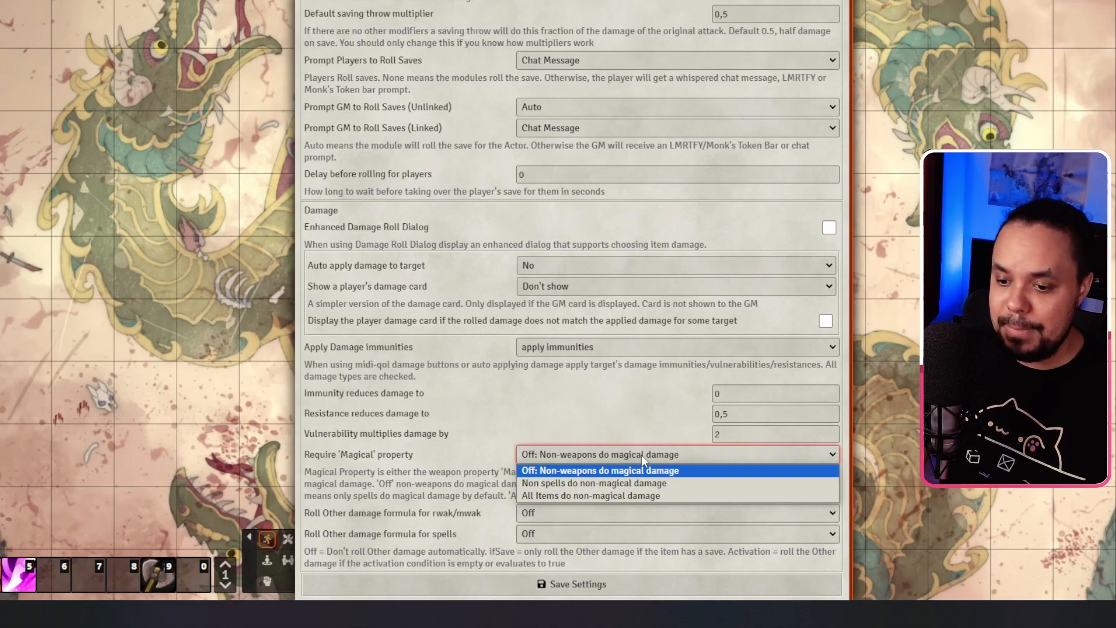
left_click(617, 415)
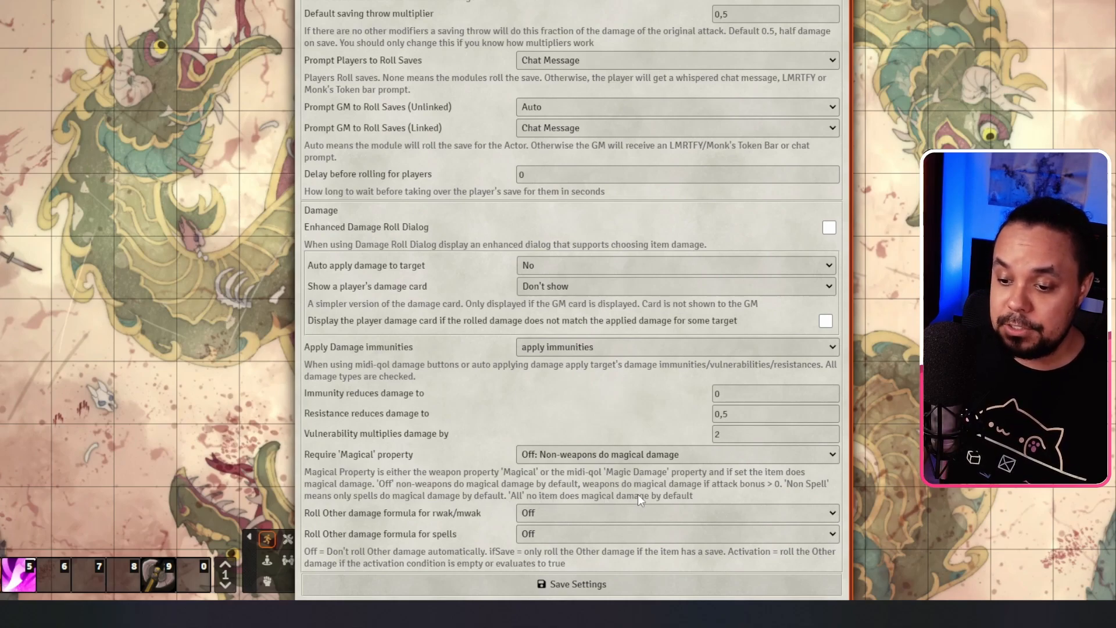
left_click(670, 459)
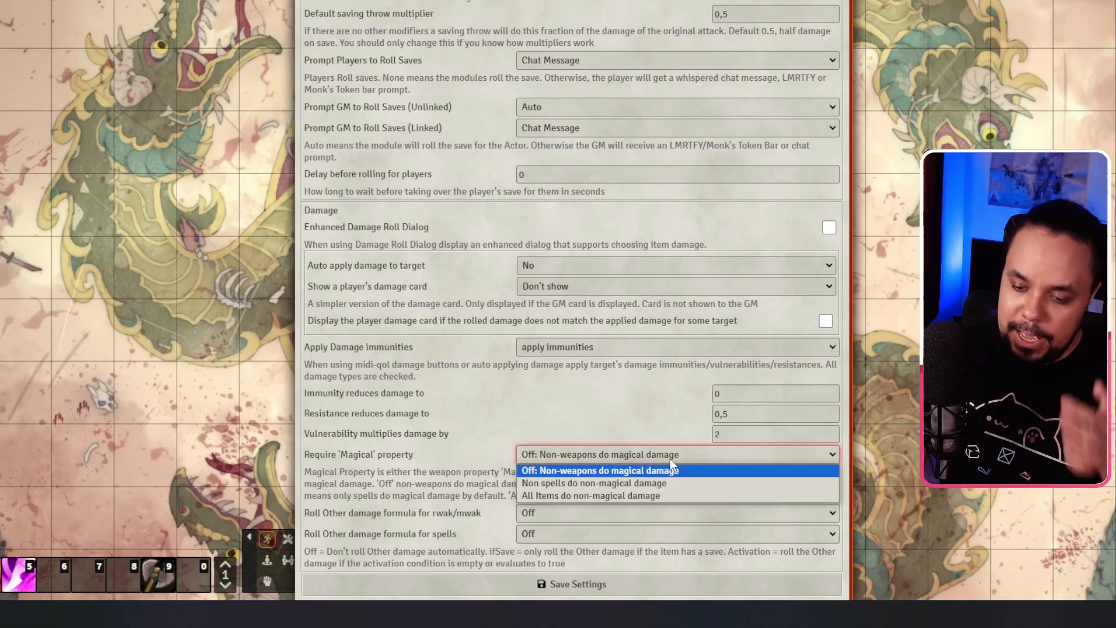
left_click(670, 458)
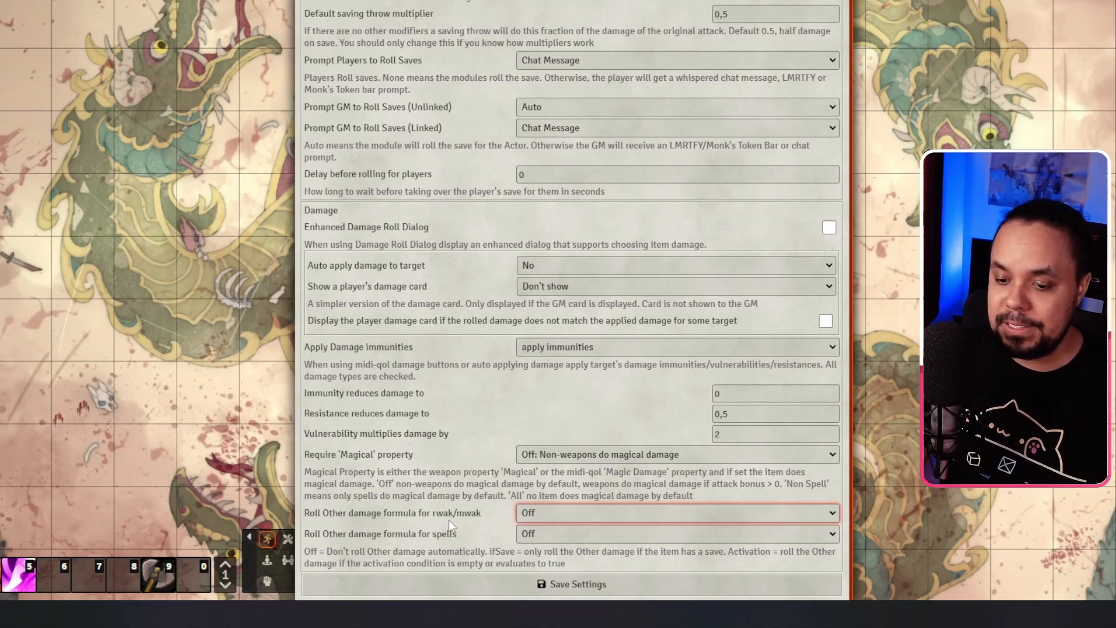
Step: Leave Other damage formula rolling Off for both weapon attacks and spells, then go to Concentration settings
left_click(529, 517)
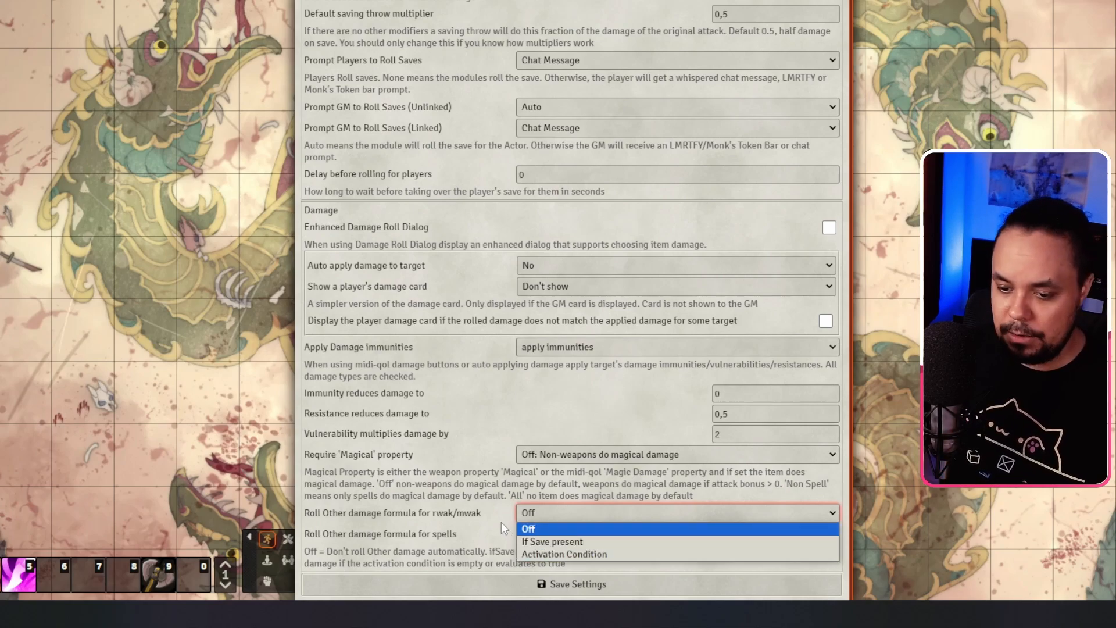
left_click(485, 515)
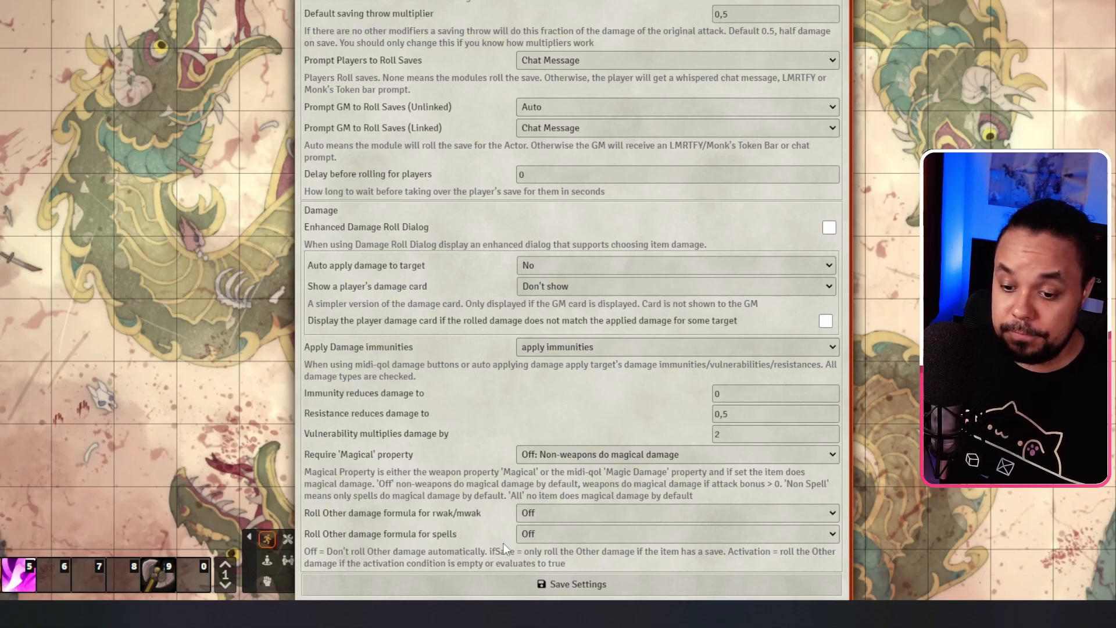
left_click(533, 532)
left_click(531, 532)
left_click(528, 532)
left_click(528, 532)
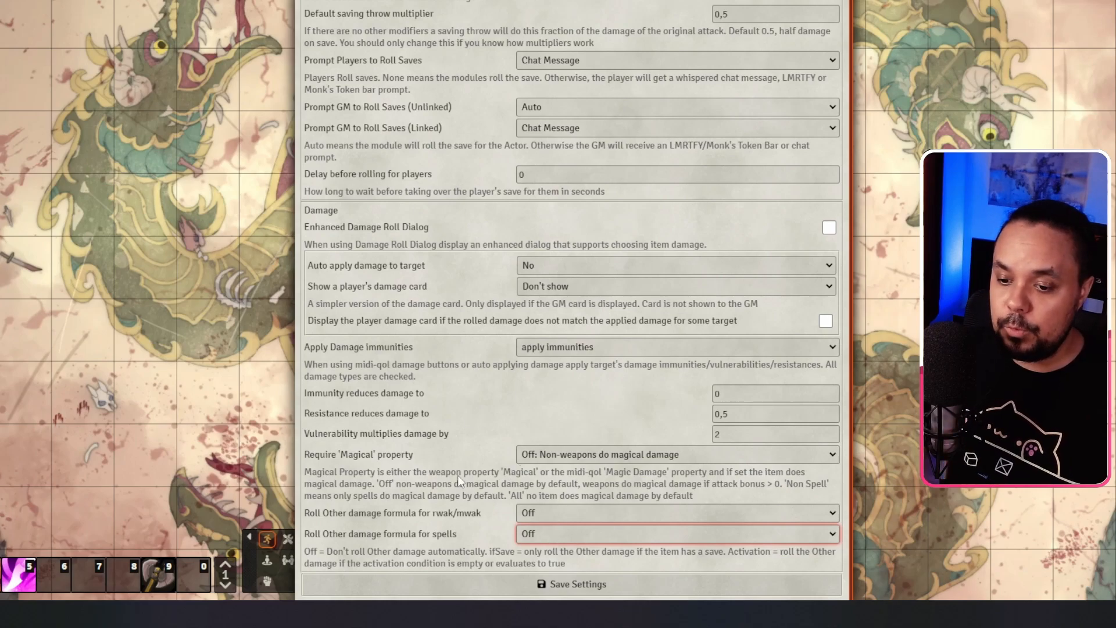
scroll(537, 448, "up", 4)
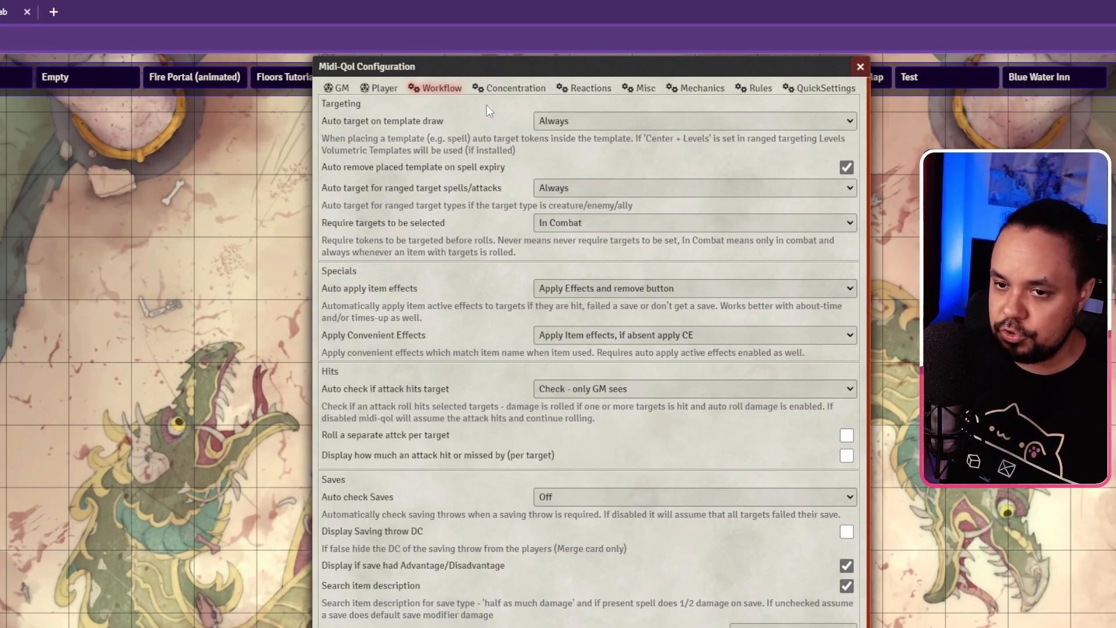
left_click(505, 92)
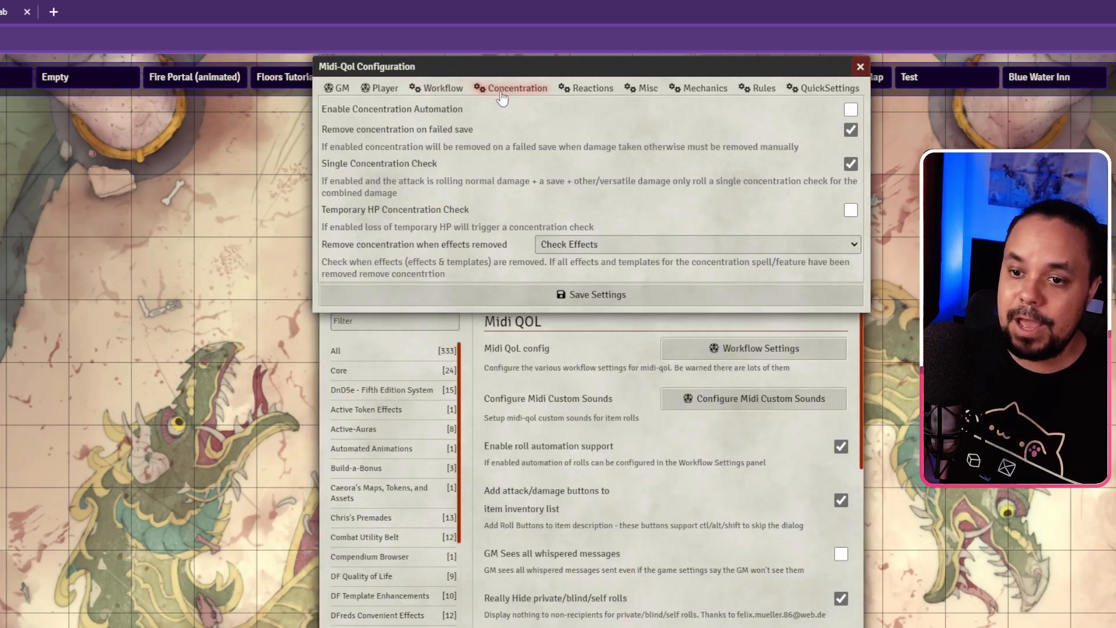
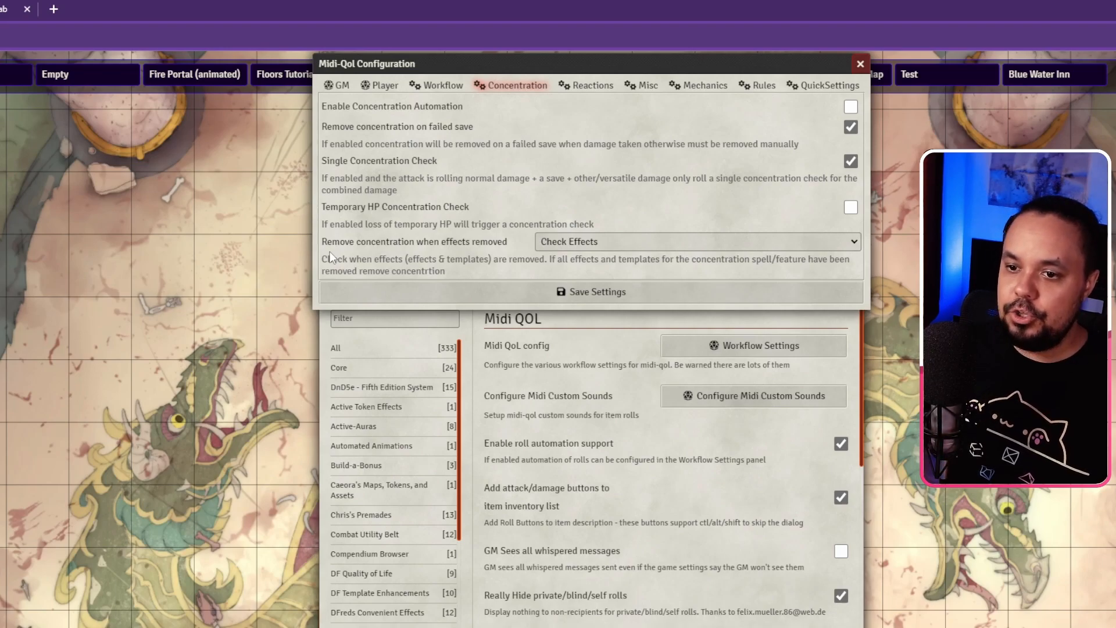
Step: Leave concentration removal on Check Effects and move on to the Reactions settings
left_click(637, 240)
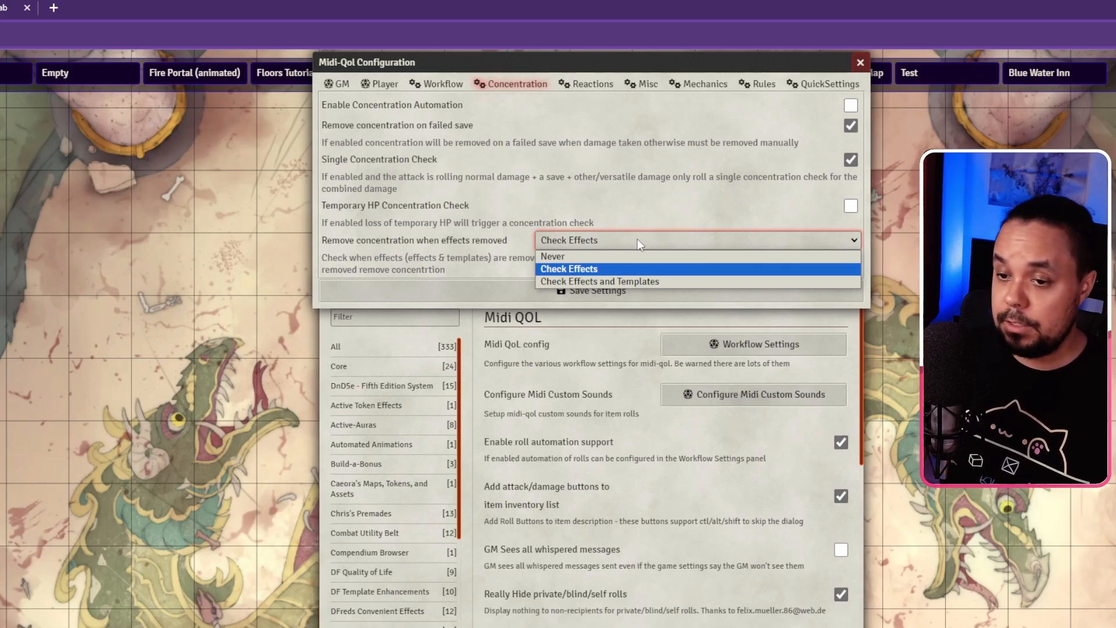
left_click(637, 239)
left_click(587, 84)
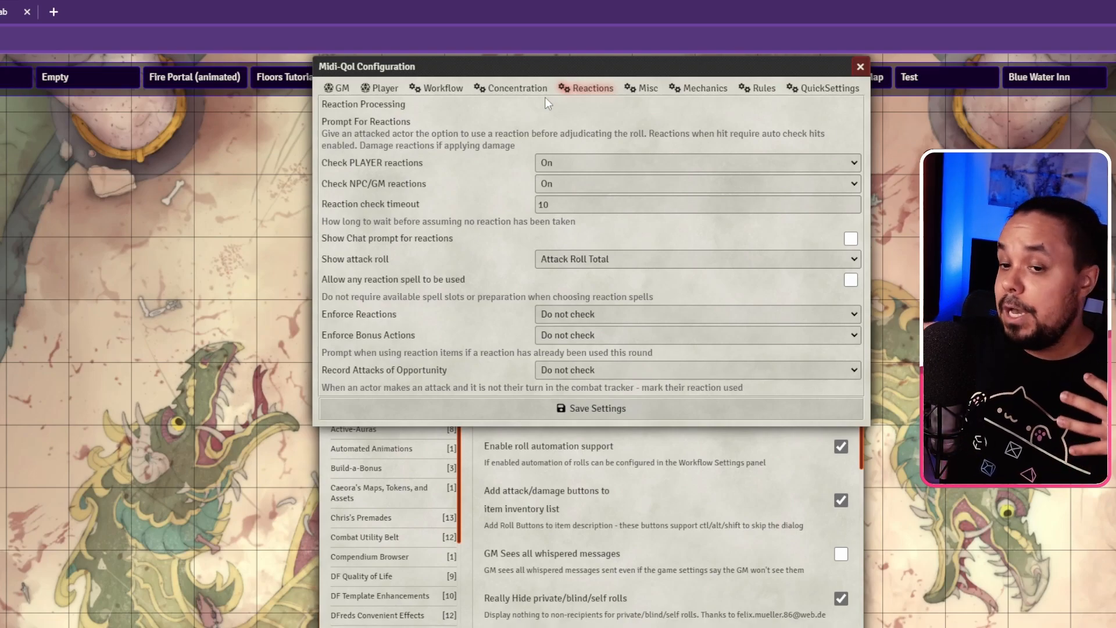
left_click(565, 168)
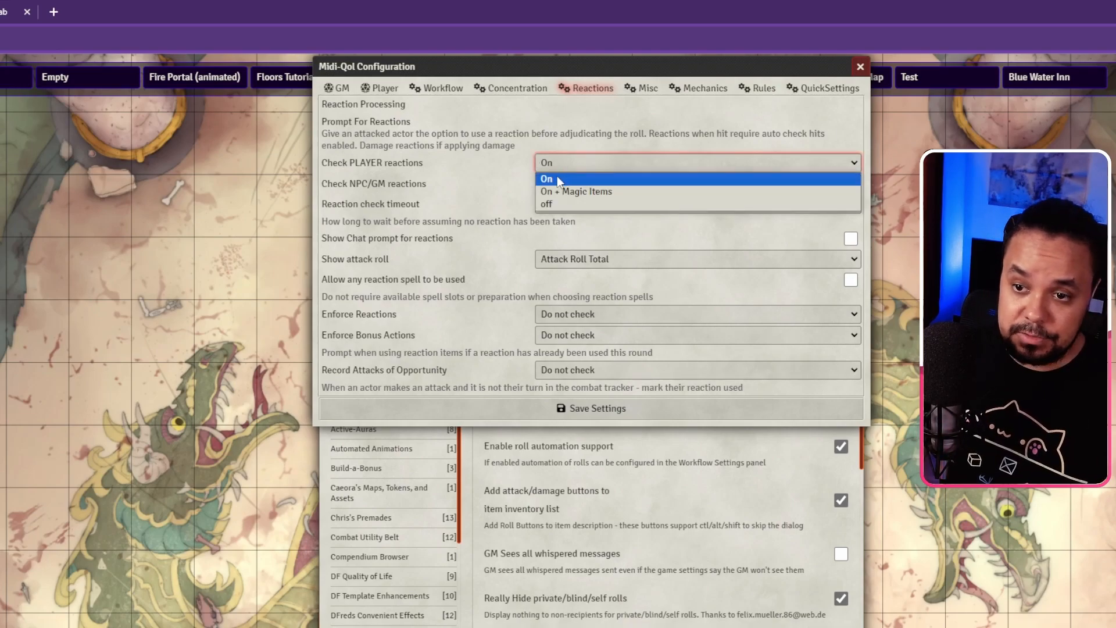
left_click(483, 154)
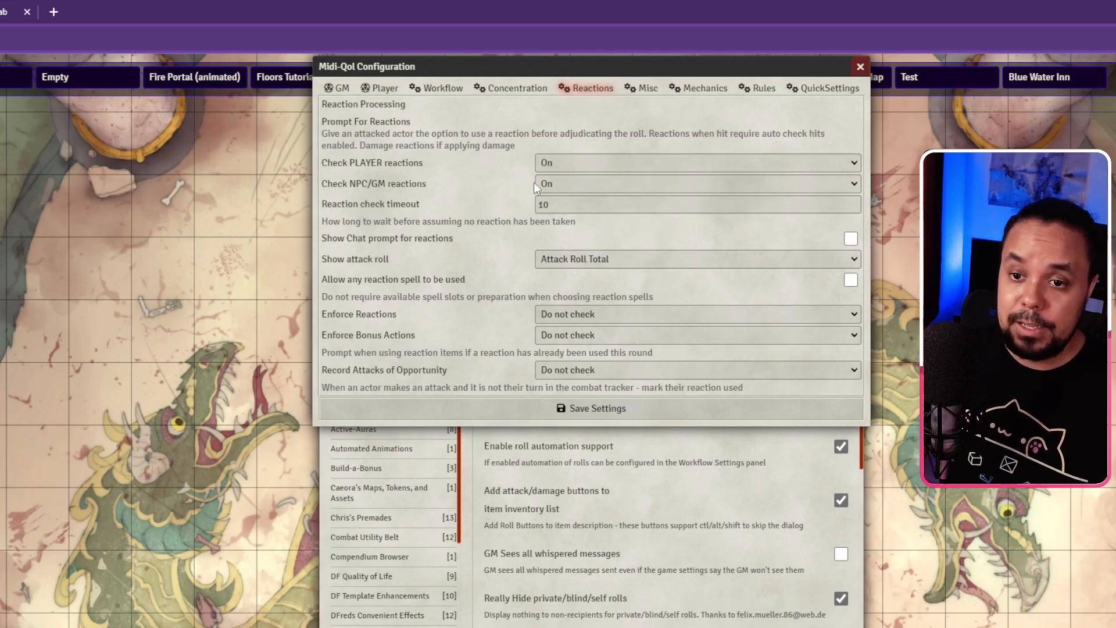
left_click(547, 182)
left_click(546, 182)
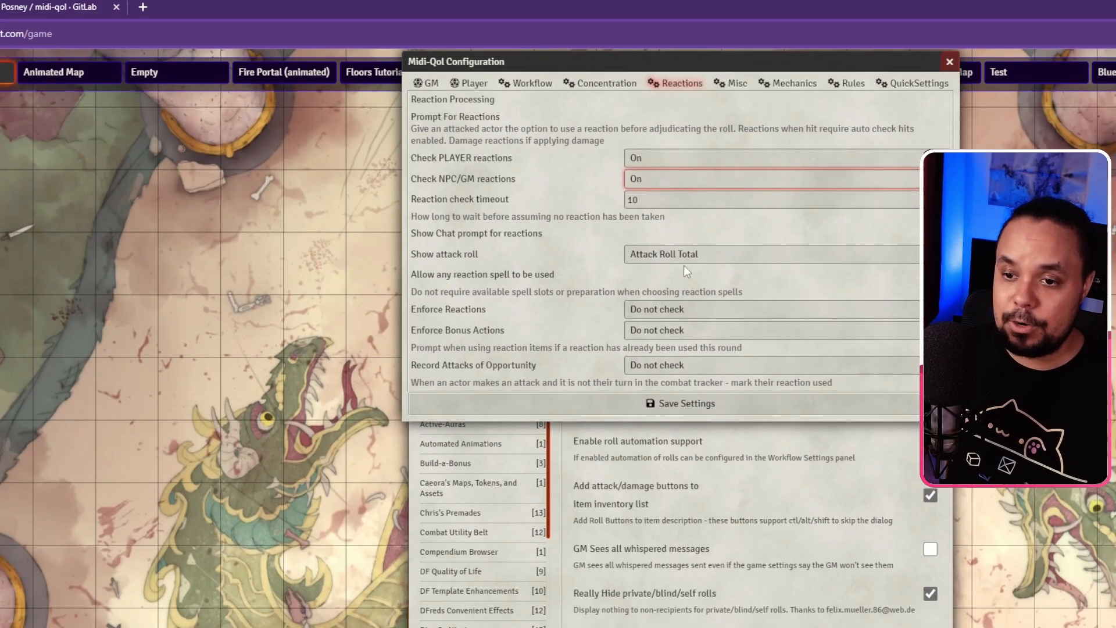
left_click(703, 257)
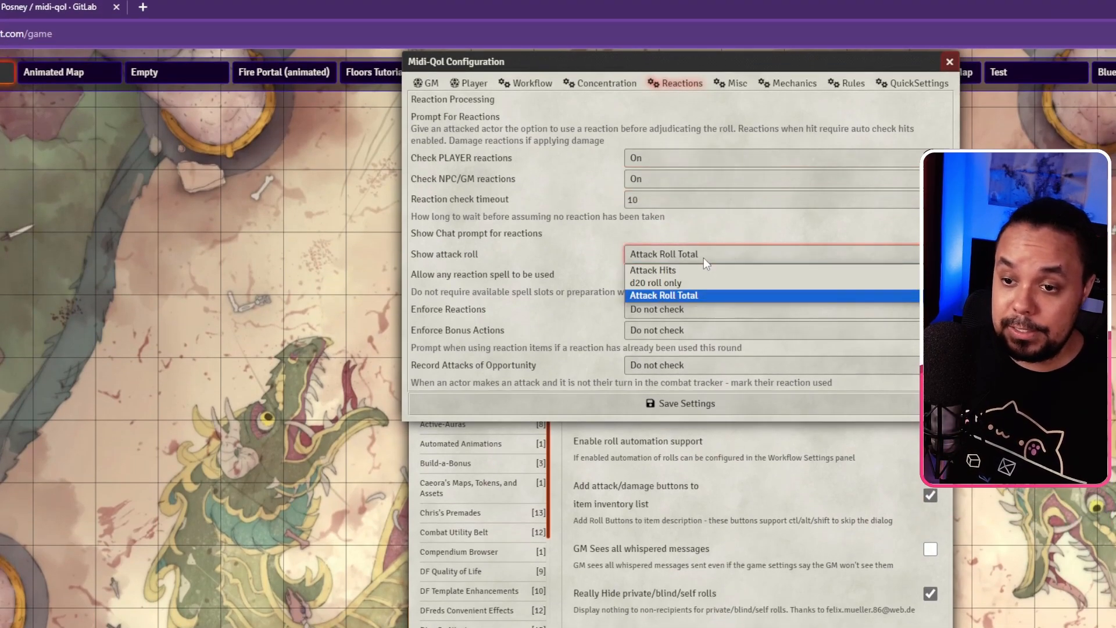
left_click(703, 226)
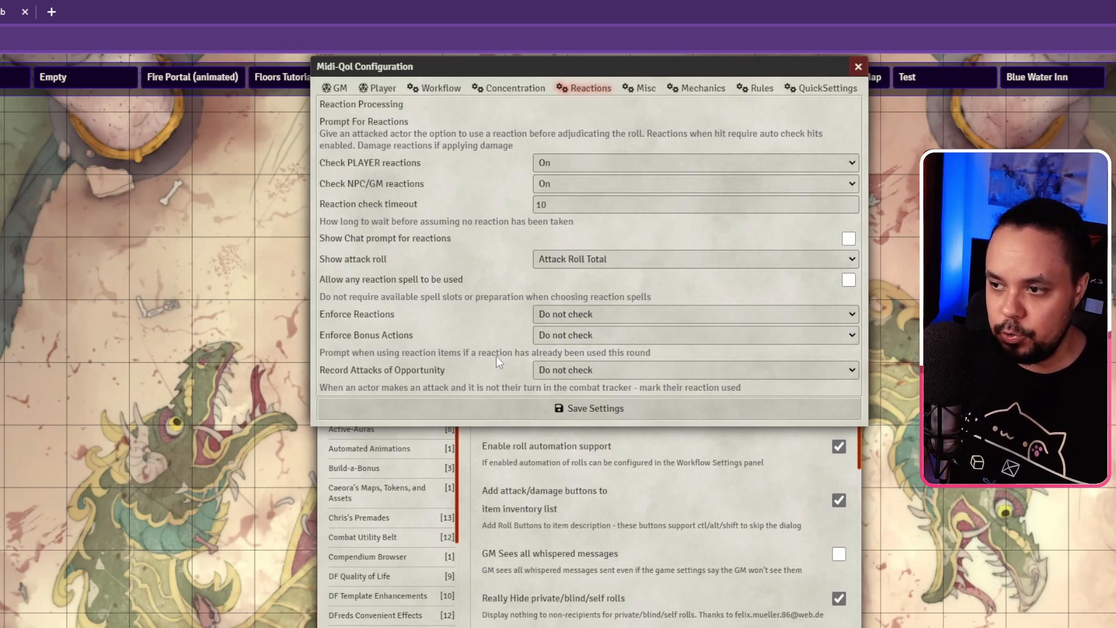
left_click(564, 313)
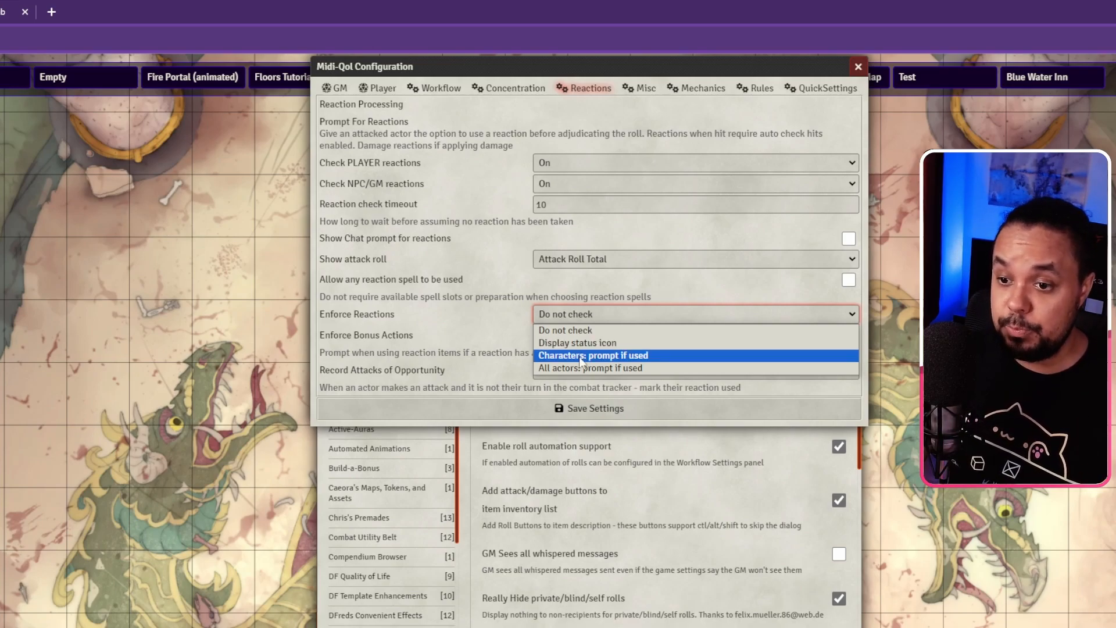
left_click(480, 286)
left_click(557, 336)
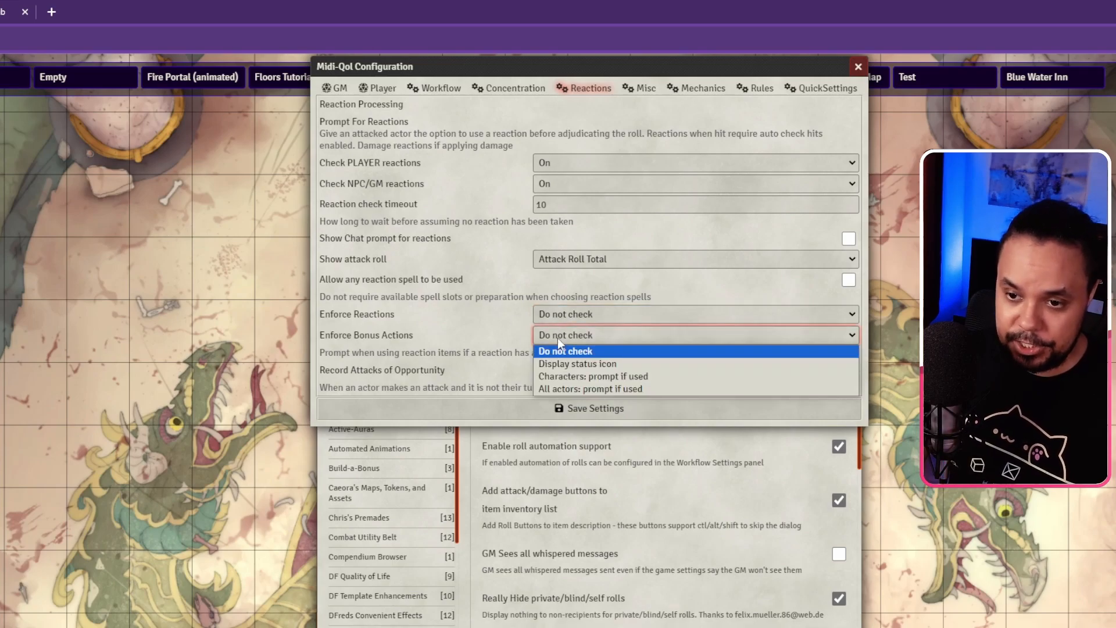
left_click(557, 337)
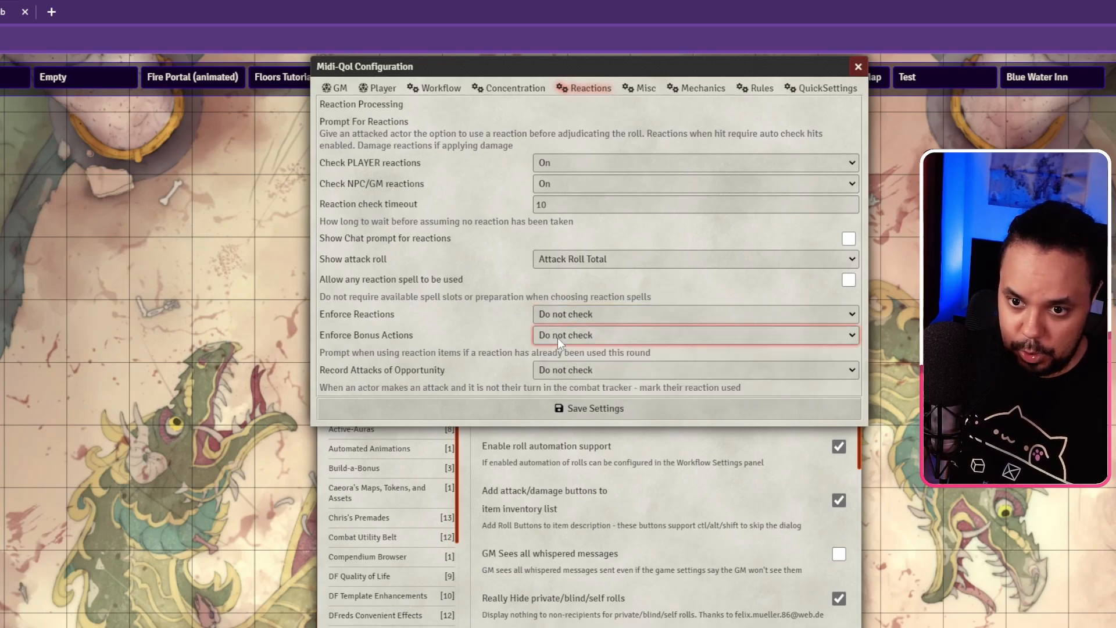
left_click(551, 371)
left_click(551, 371)
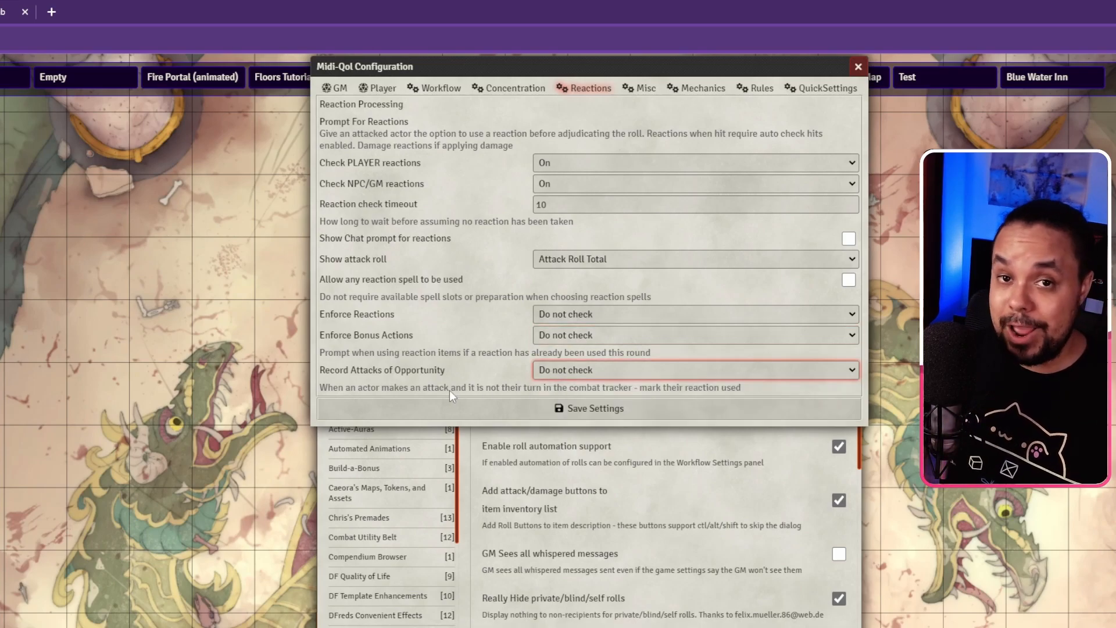
left_click(585, 370)
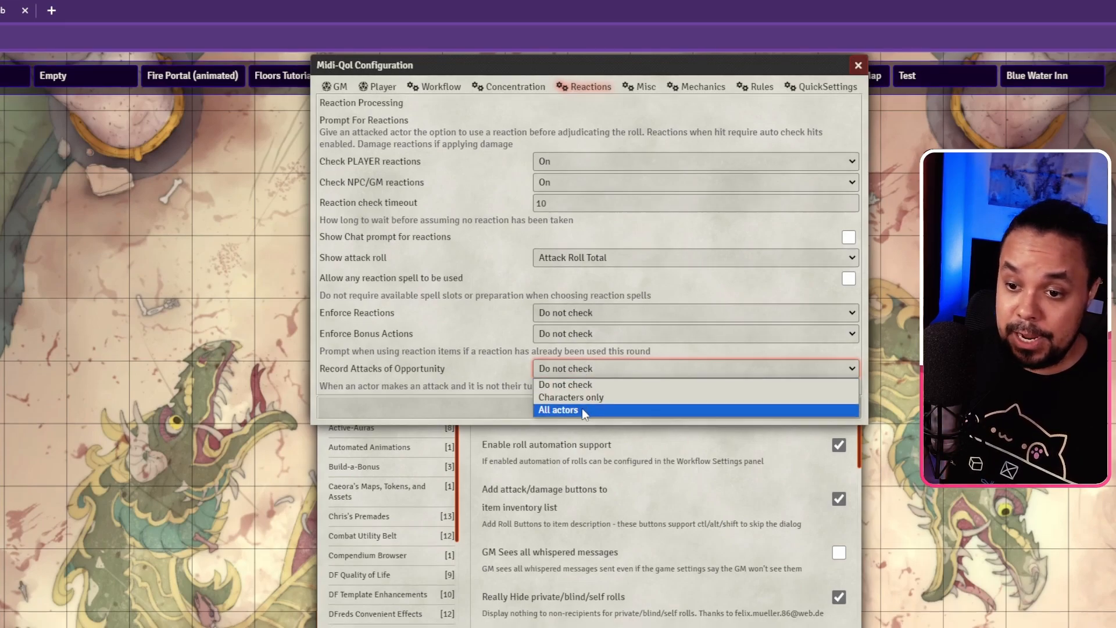
left_click(510, 364)
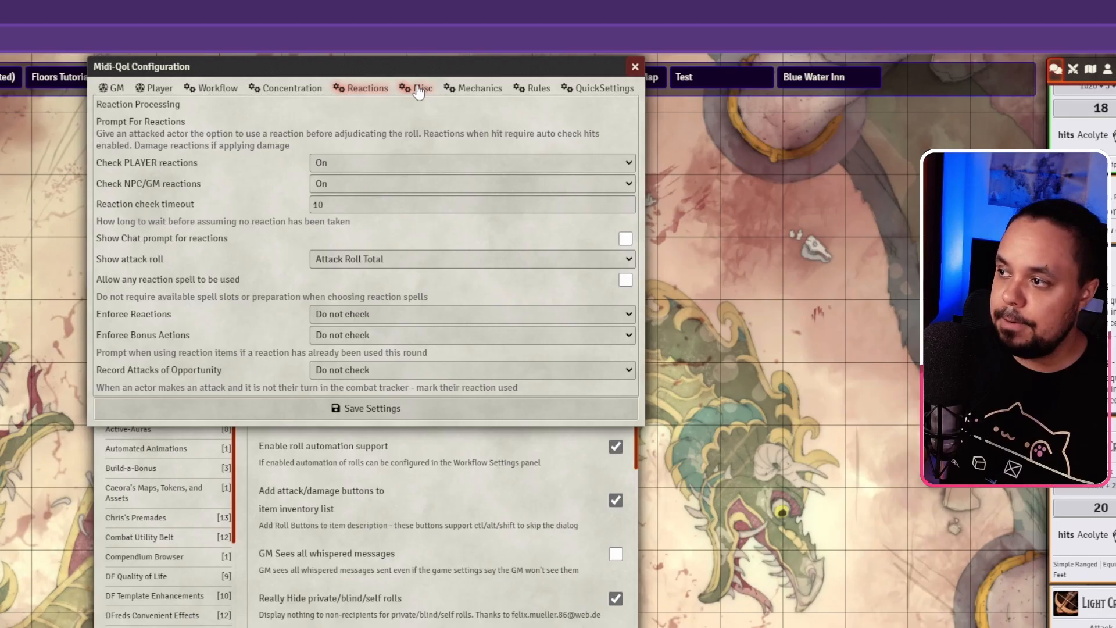
Step: Switch the Midi-QOL configuration to its Misc page
left_click(418, 89)
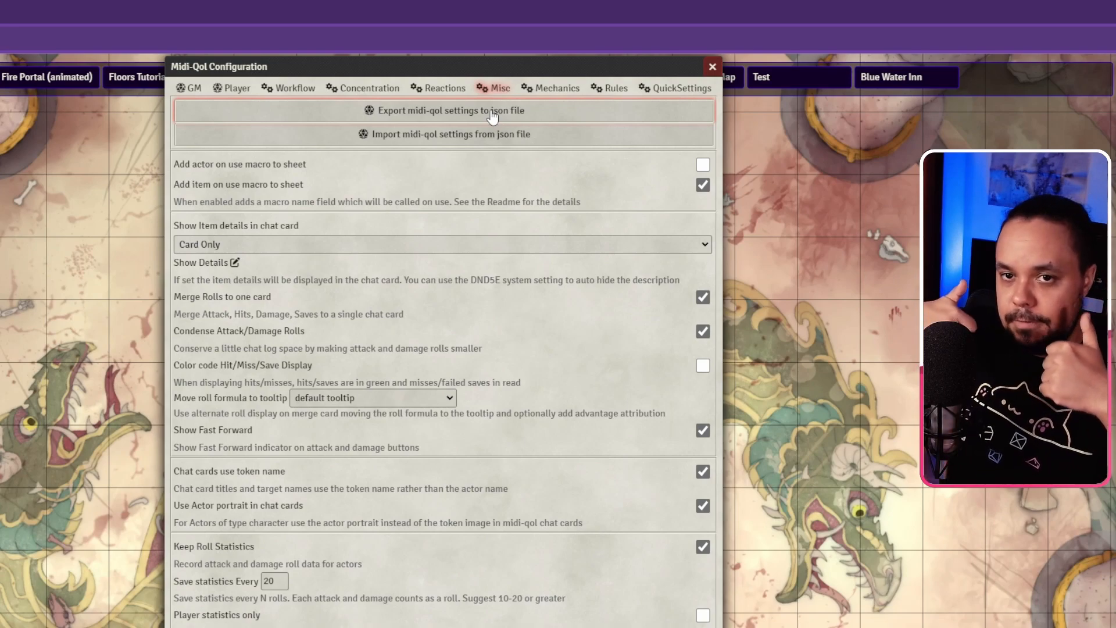
Step: Export the Midi-QOL settings to a json file, then open and cancel the Import dialog
left_click(395, 113)
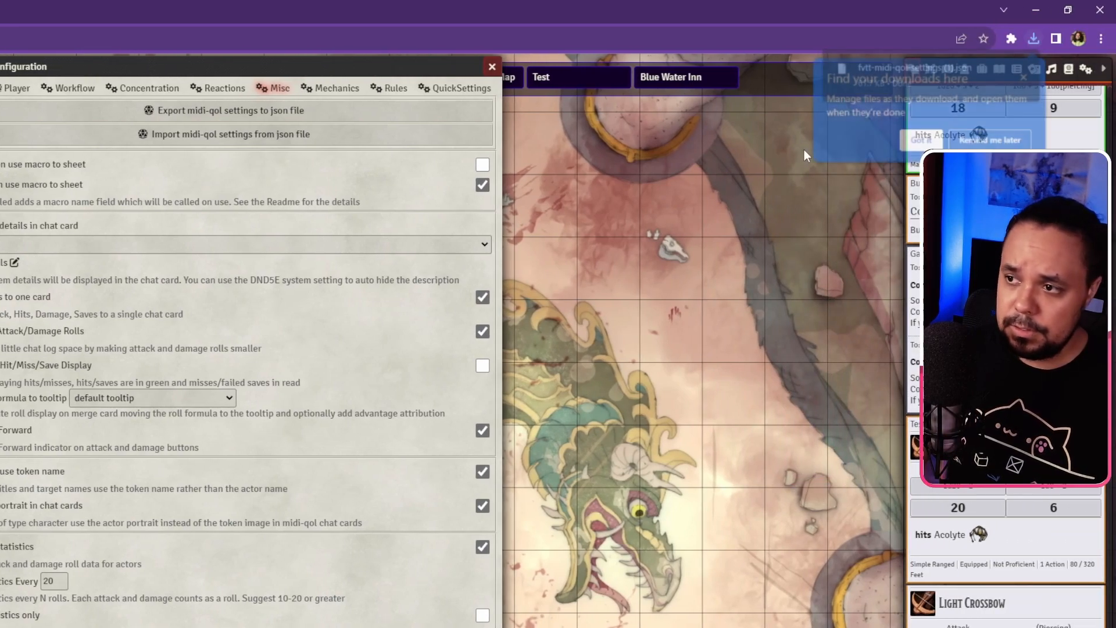
left_click(920, 142)
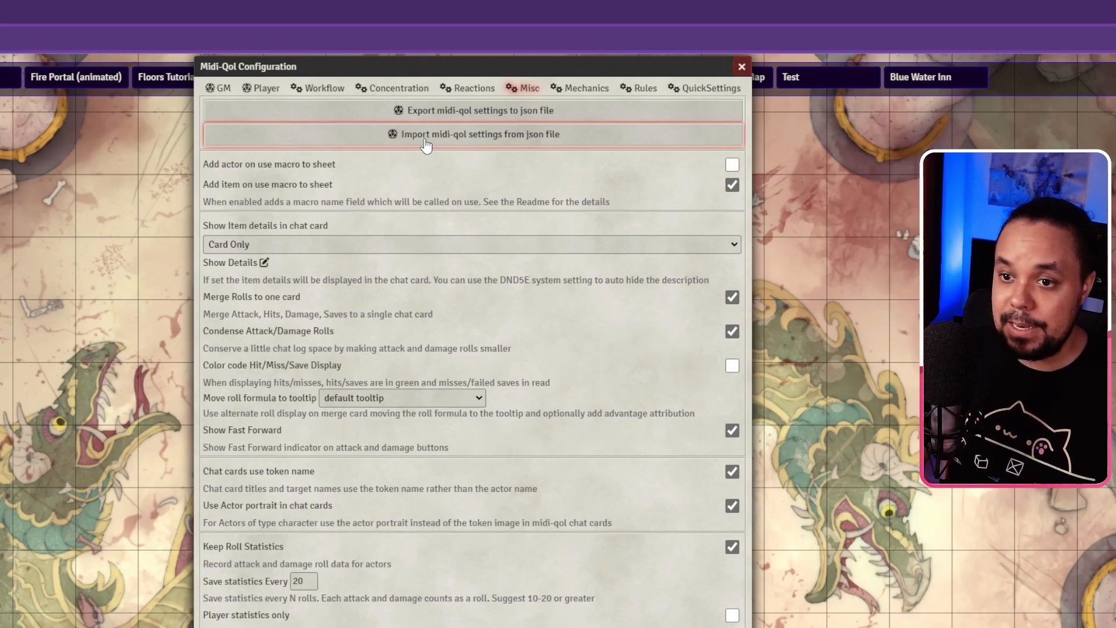
left_click(427, 146)
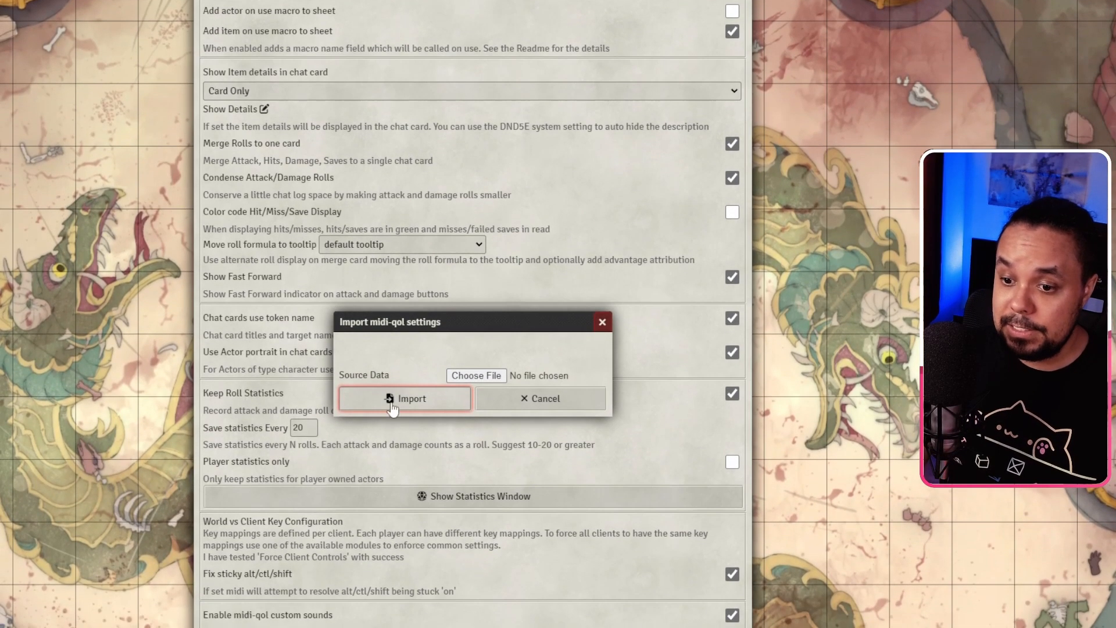
left_click(604, 323)
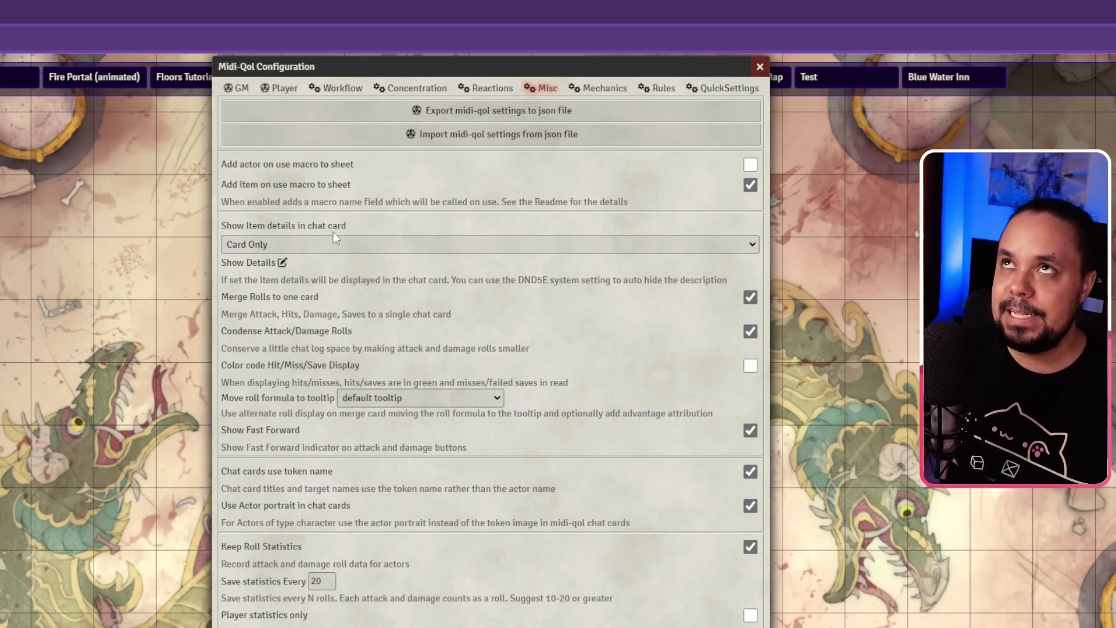
left_click(344, 247)
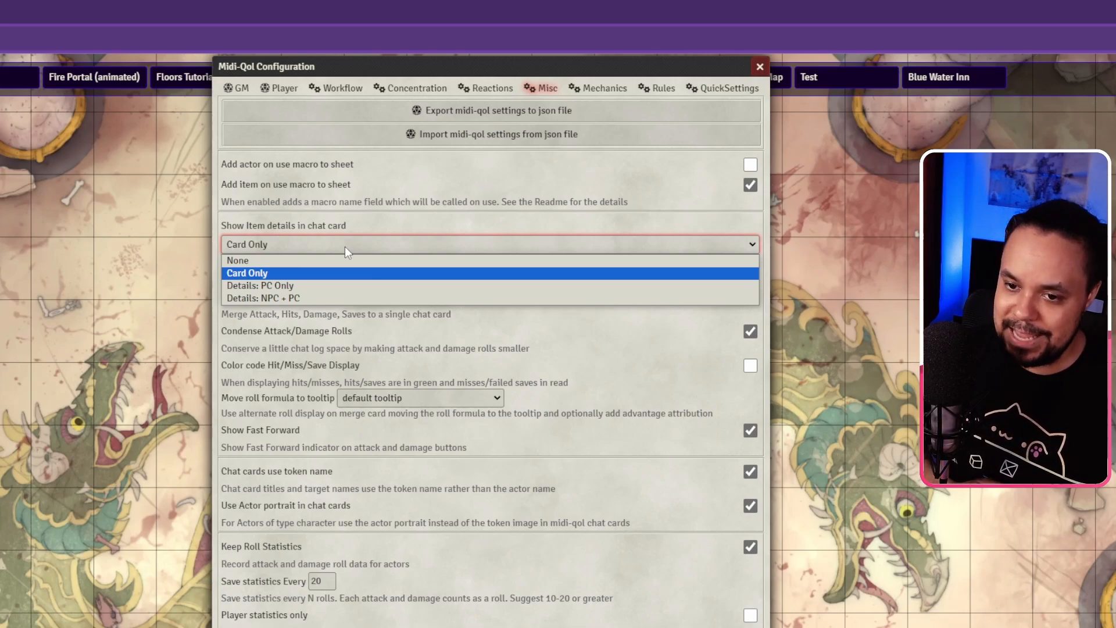
left_click(325, 241)
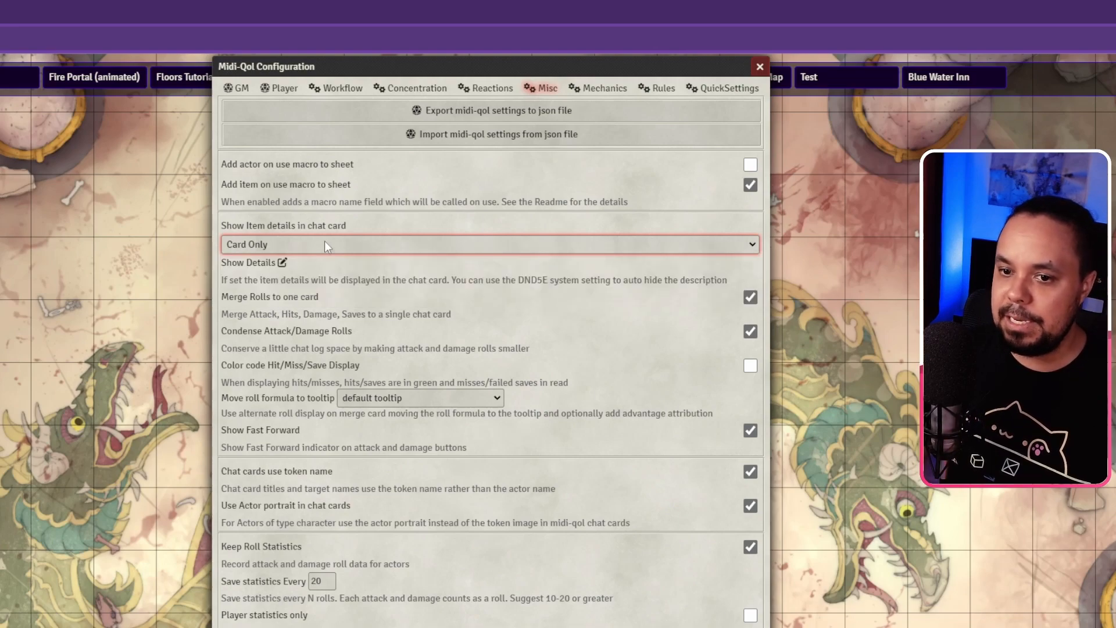
left_click(308, 244)
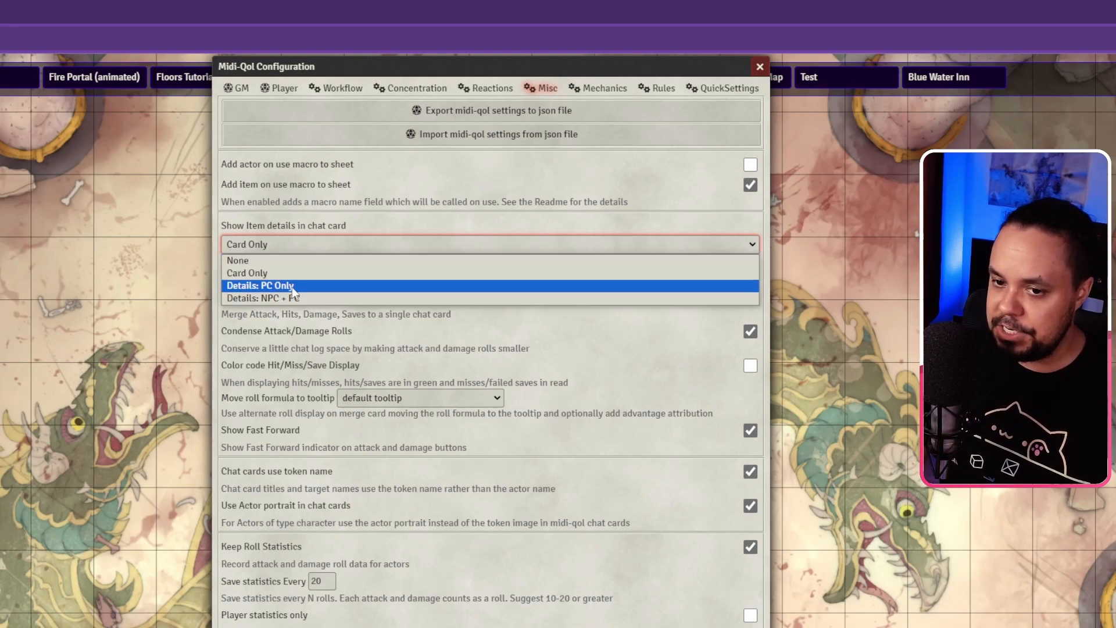
left_click(326, 223)
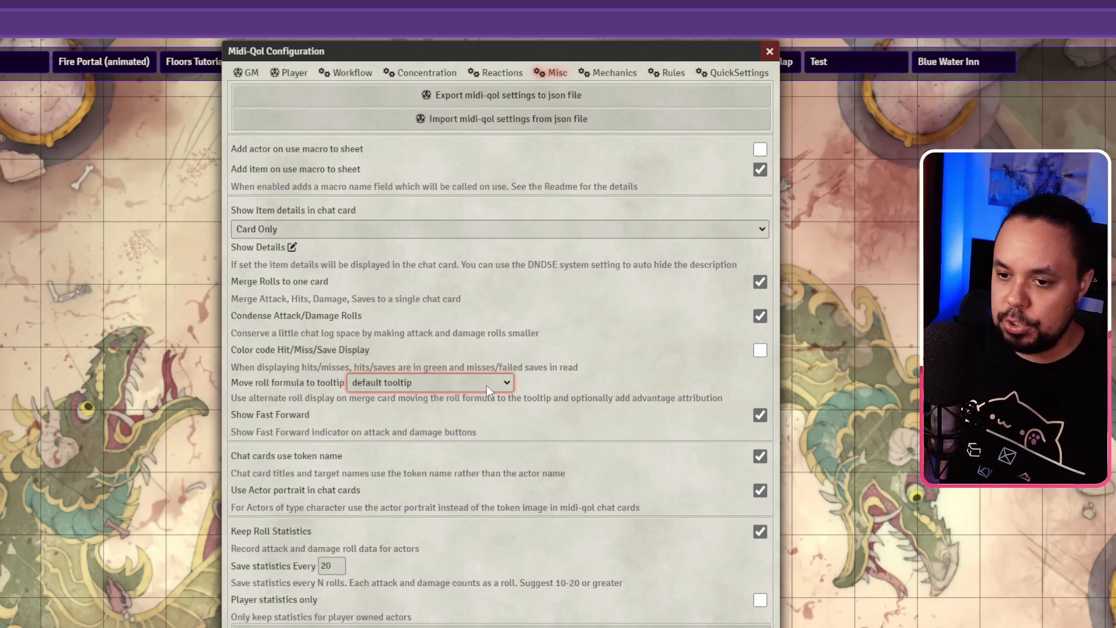
left_click(487, 384)
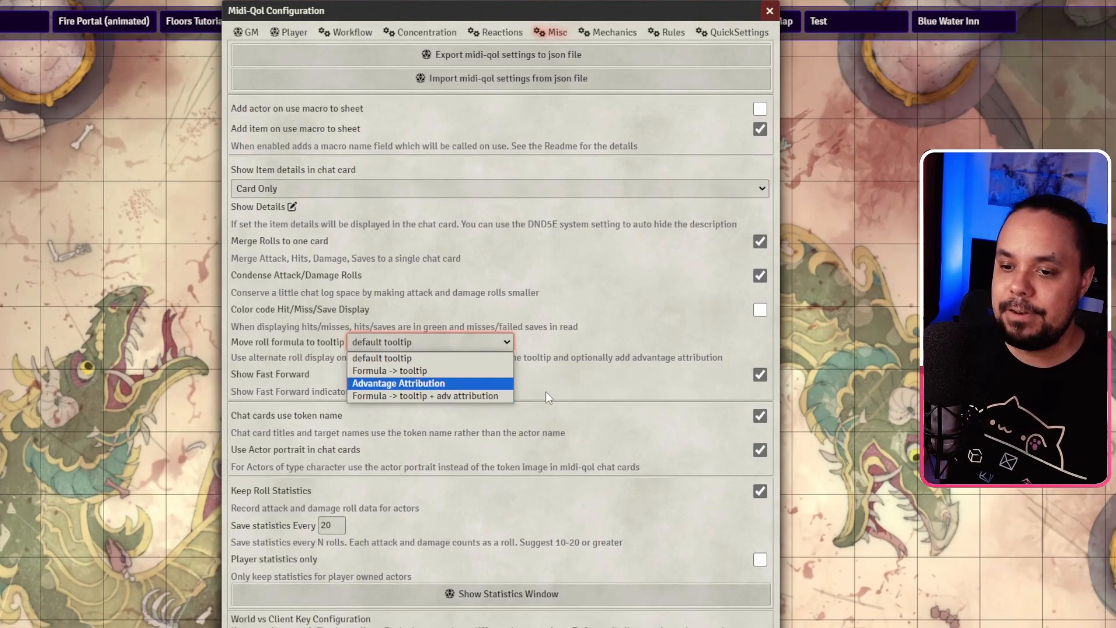
left_click(565, 402)
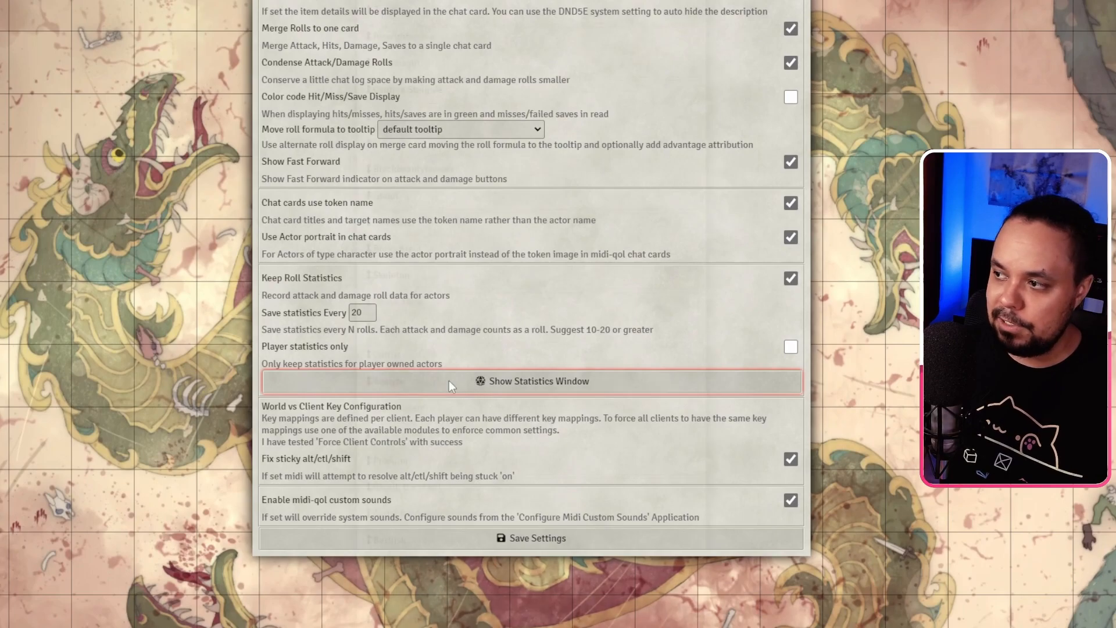
left_click(449, 380)
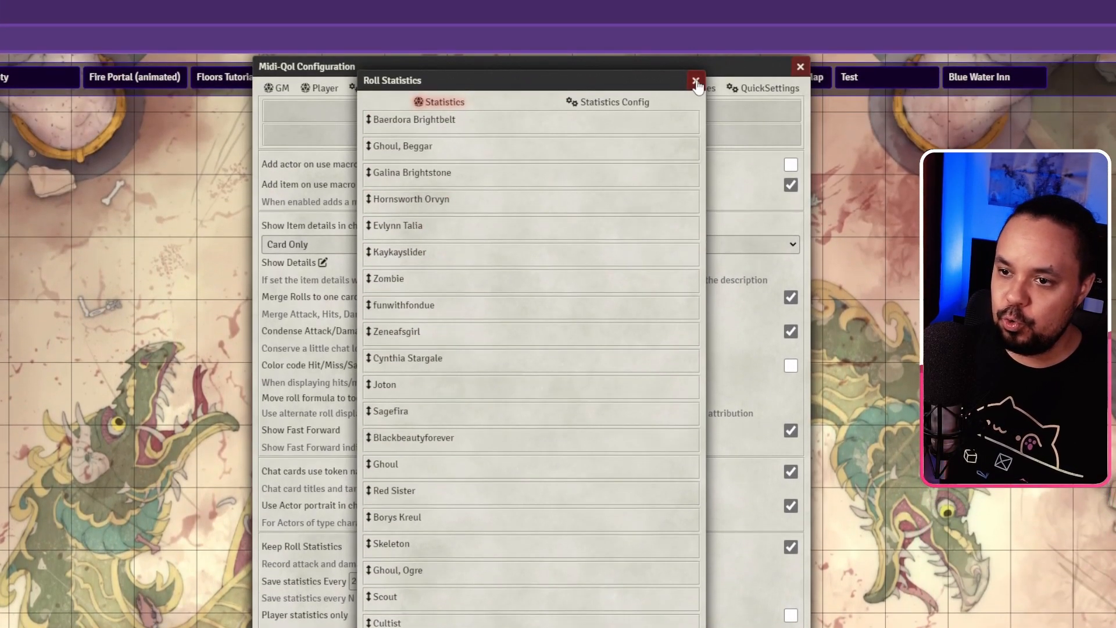
left_click(696, 81)
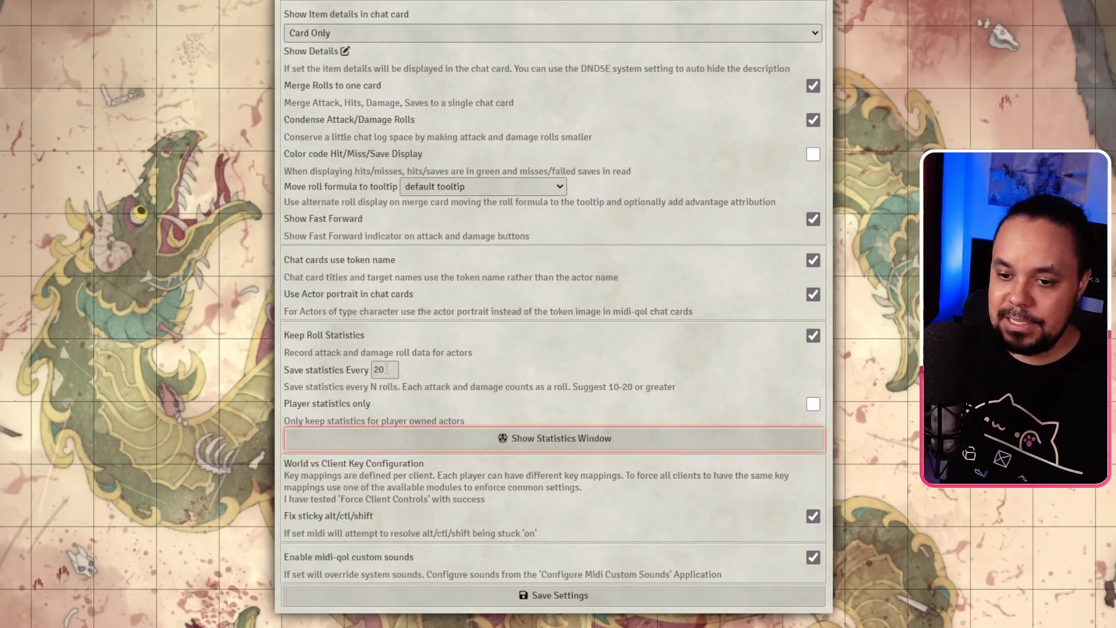
left_click(387, 368)
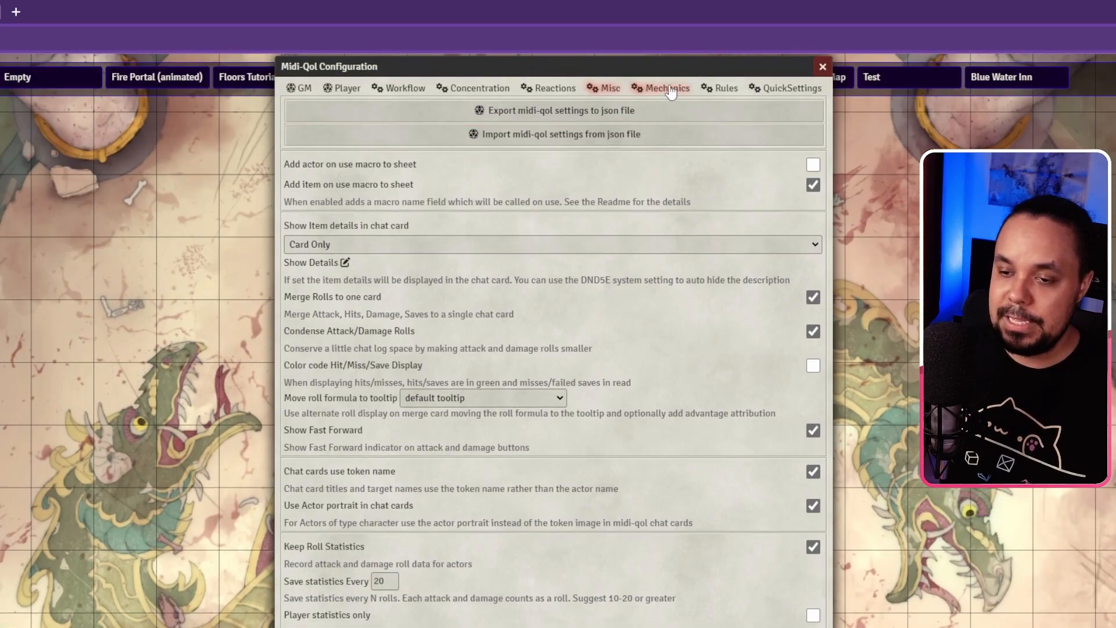
Step: Go to the Mechanics page and review the options for effects added at 0 HP
left_click(669, 88)
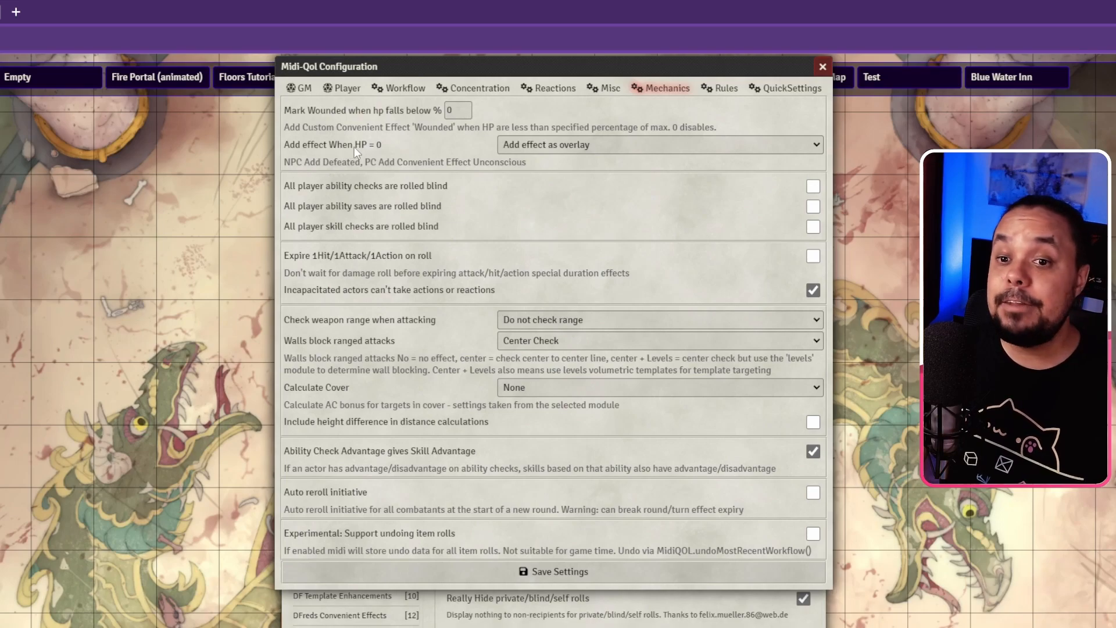
left_click(521, 147)
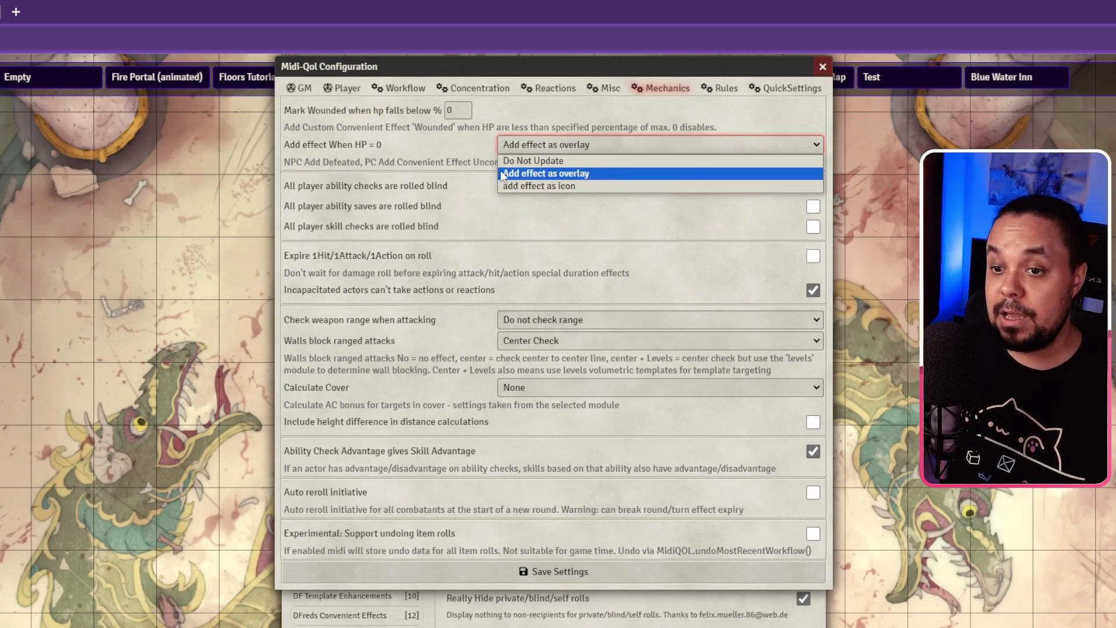
left_click(409, 145)
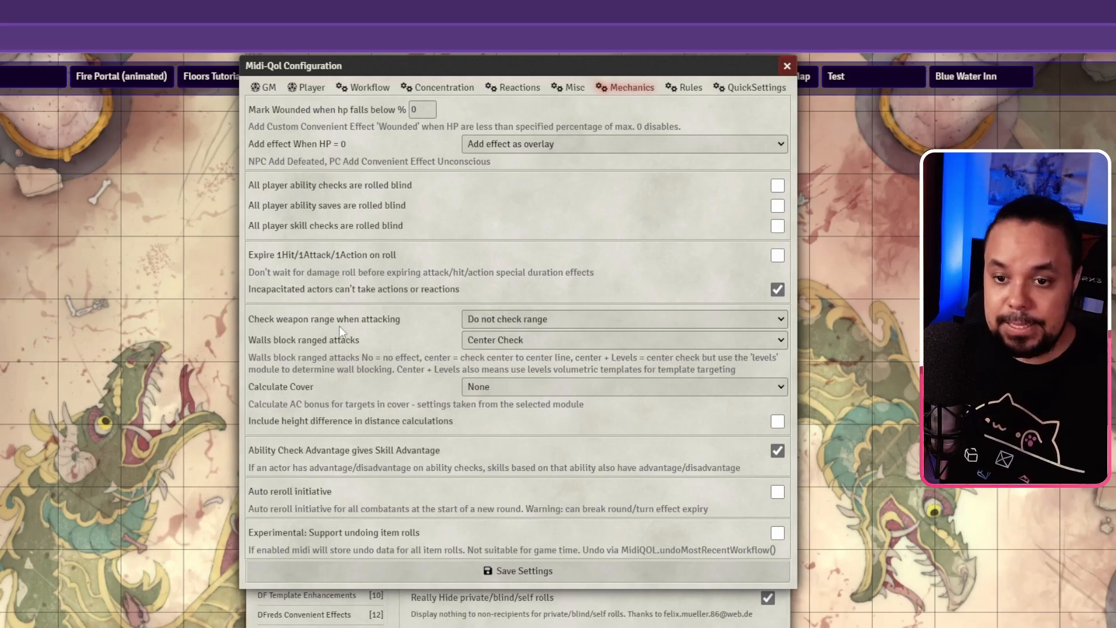
Step: Leave weapon range on Do not check range and review the walls-block-ranged-attacks choices
left_click(504, 324)
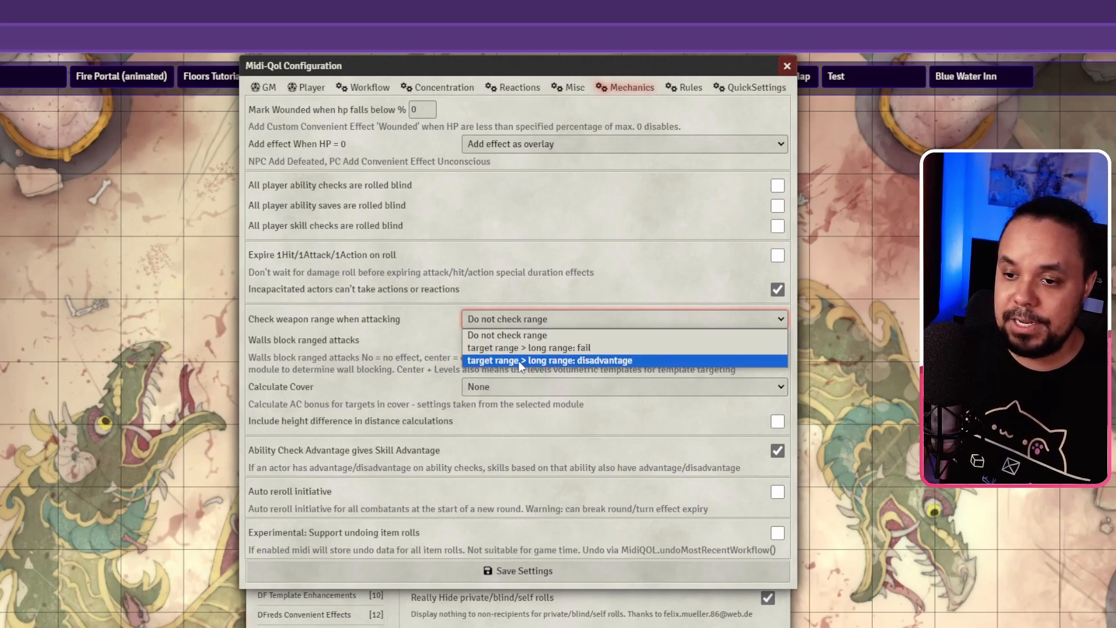
left_click(425, 334)
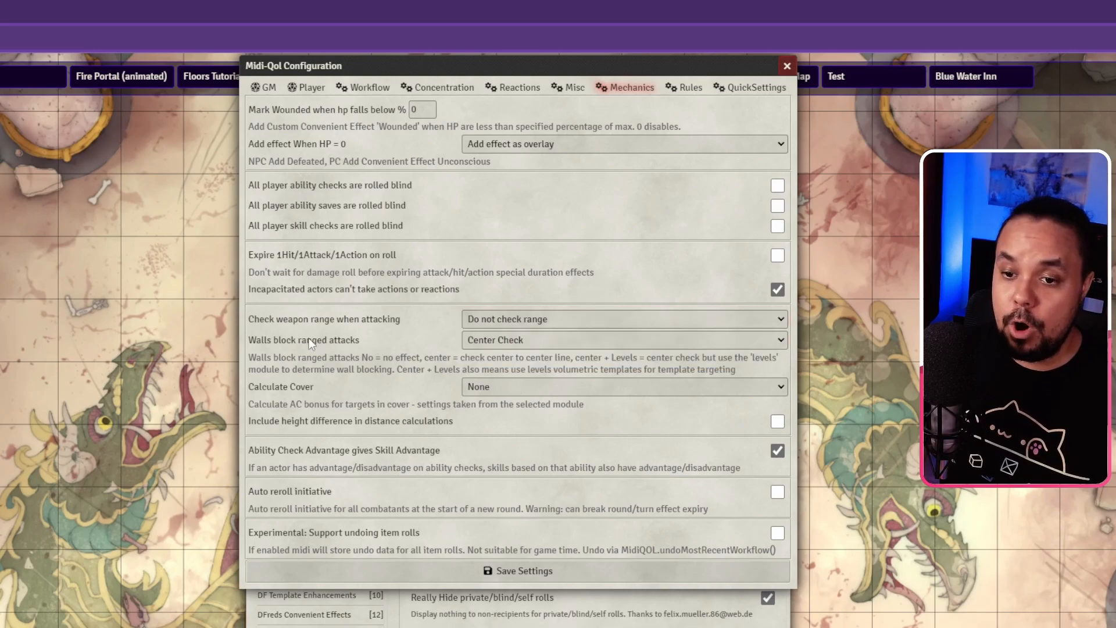
left_click(508, 342)
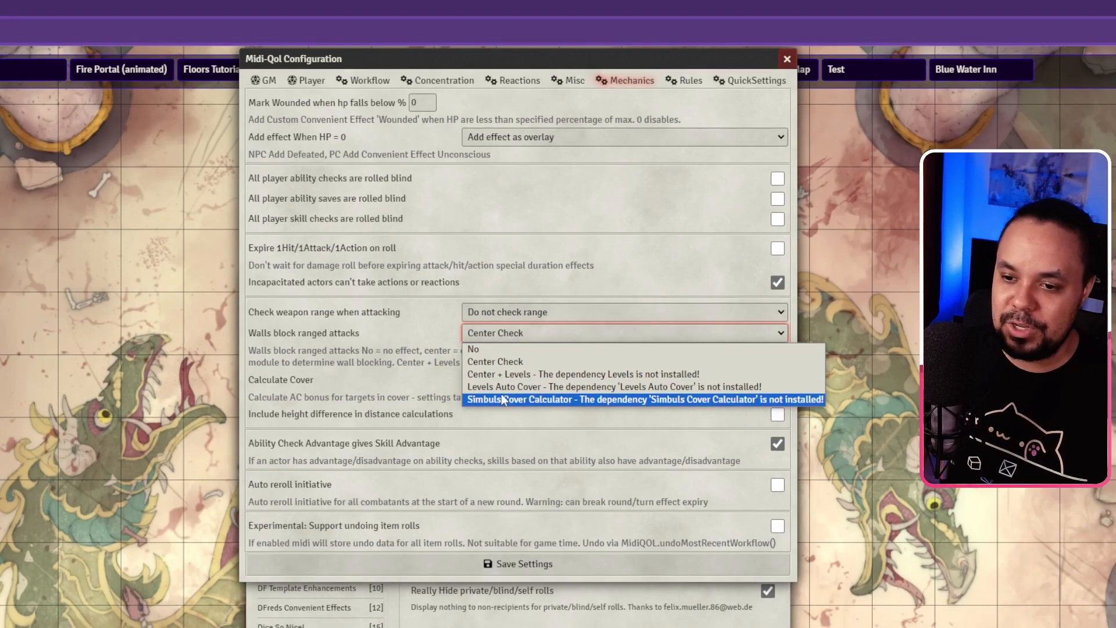
Step: Keep walls blocking ranged attacks at Center Check and review the Calculate Cover options
left_click(405, 334)
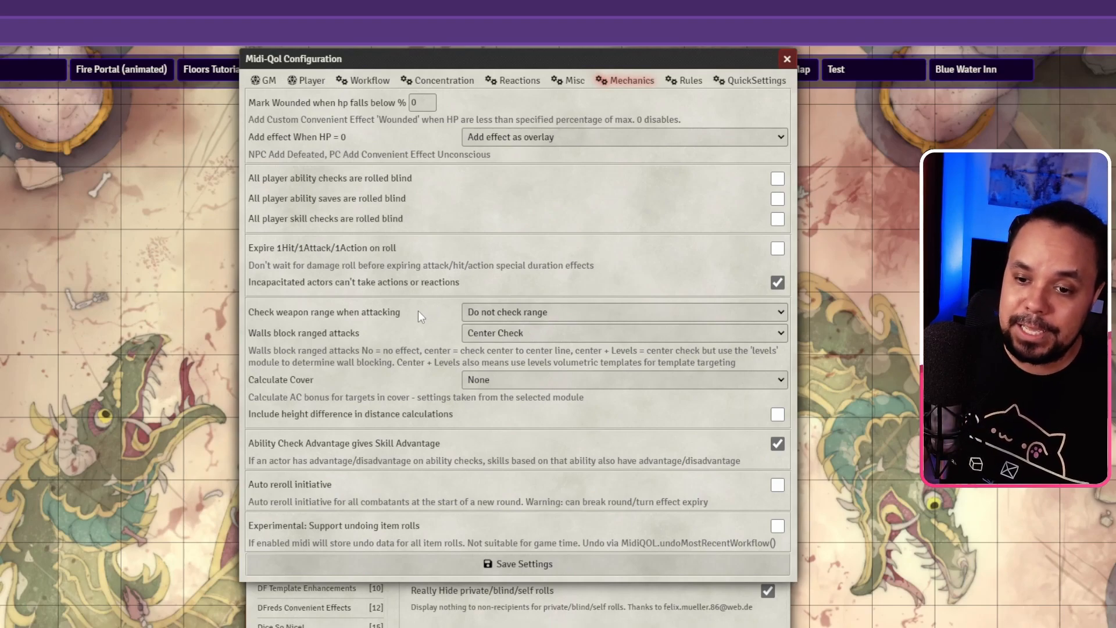
left_click(483, 380)
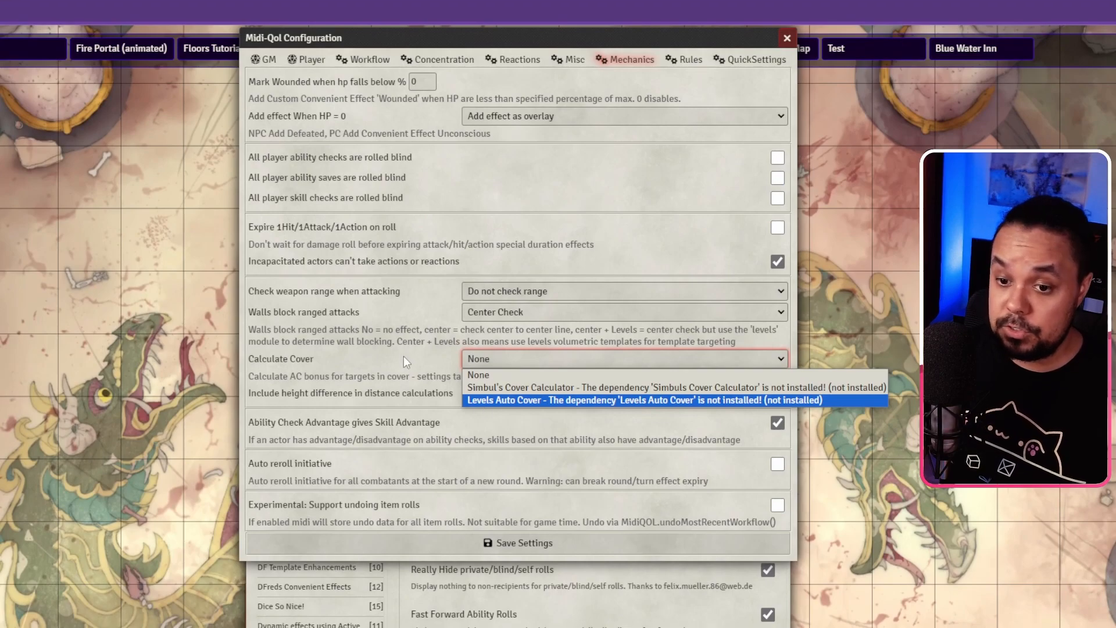
Step: Leave Calculate Cover at None and move on to the Rules settings
left_click(404, 355)
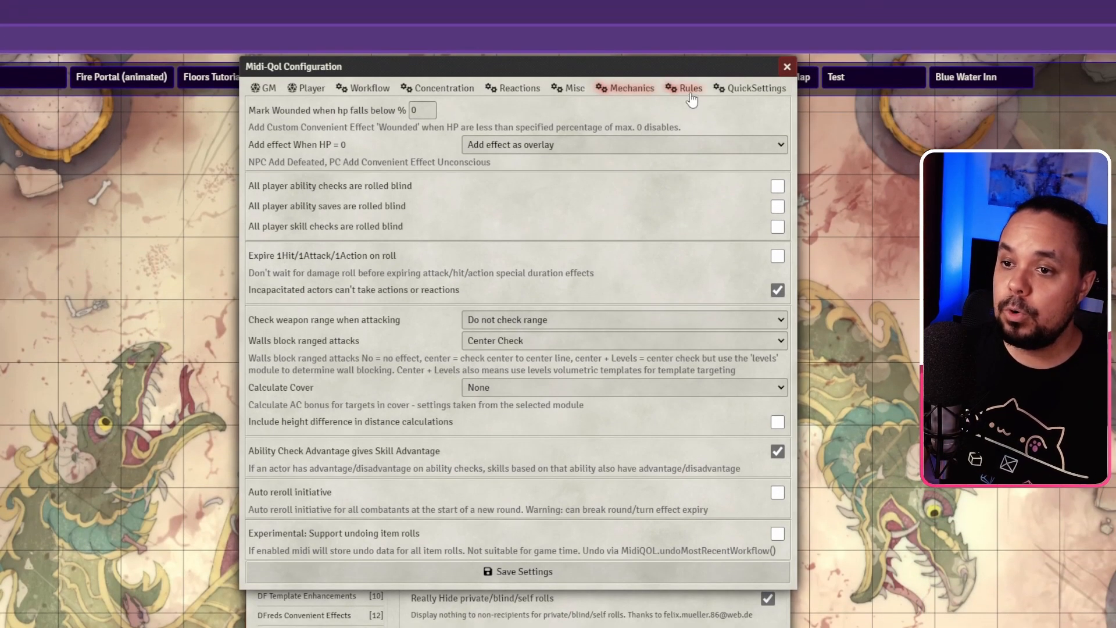
left_click(688, 90)
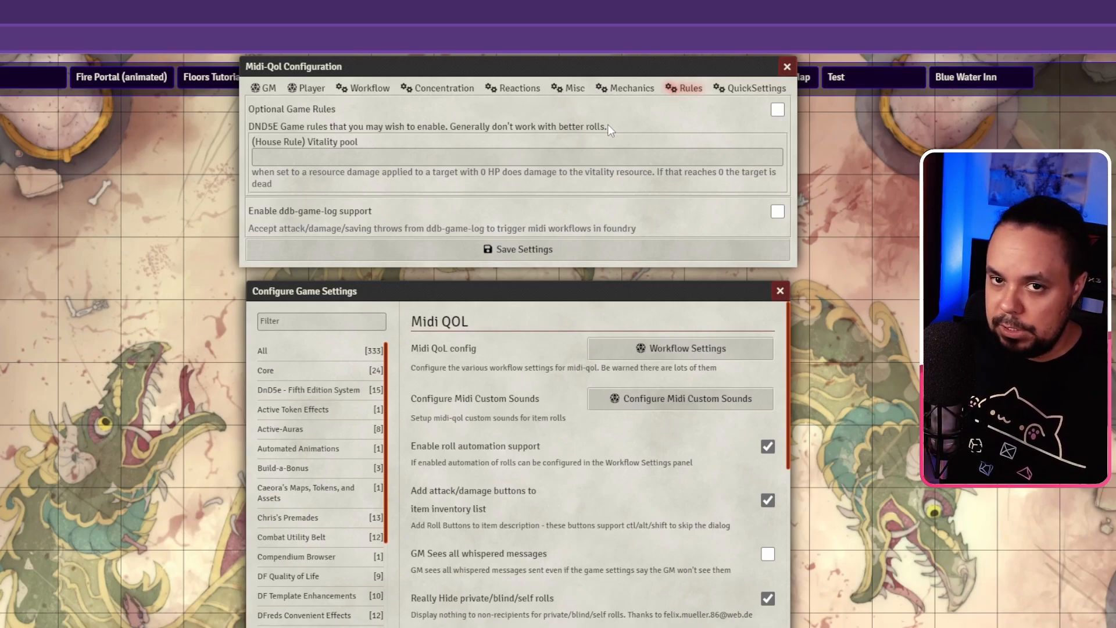
left_click(312, 150)
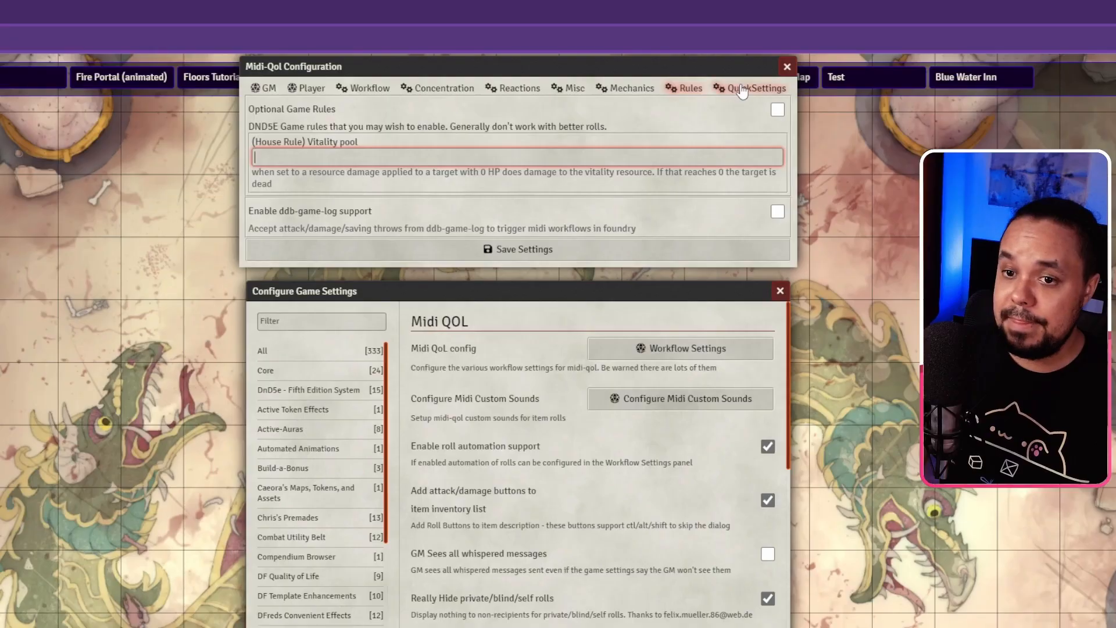
Step: Look over the QuickSettings presets, then save and close the workflow settings
left_click(742, 90)
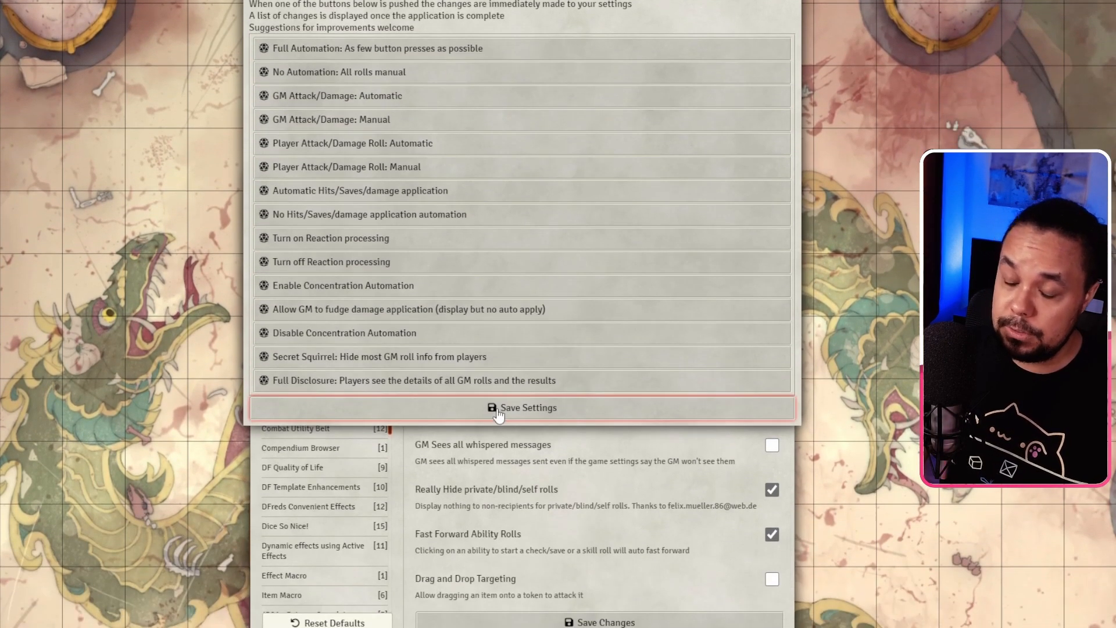
left_click(498, 409)
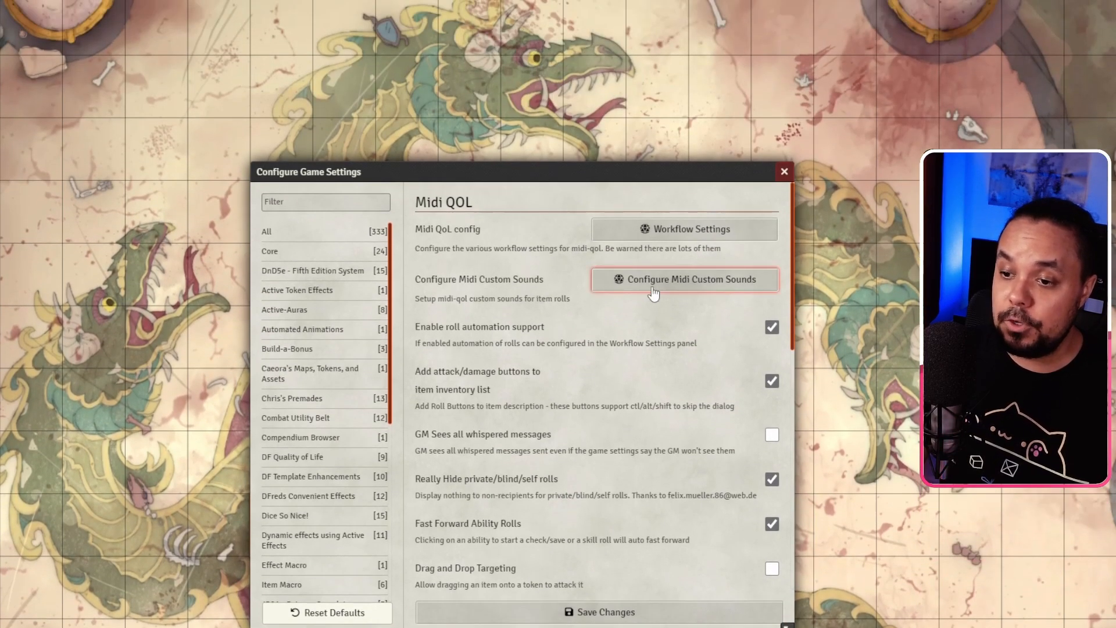
Step: Review the custom sounds quick setup and table, then close and save the Midi QOL module settings
left_click(654, 291)
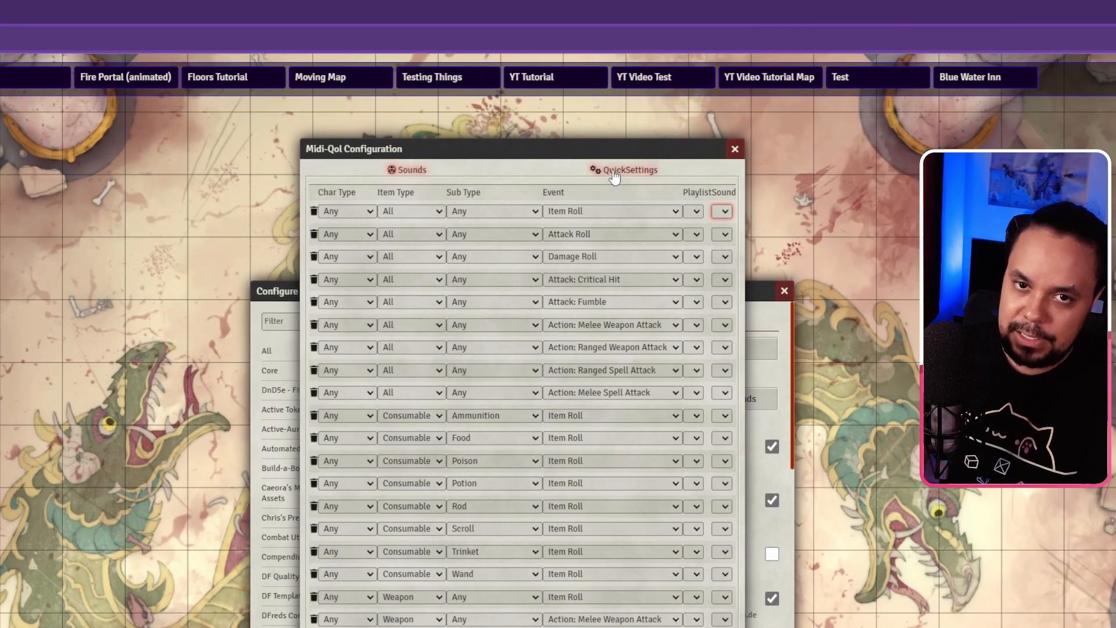
left_click(615, 173)
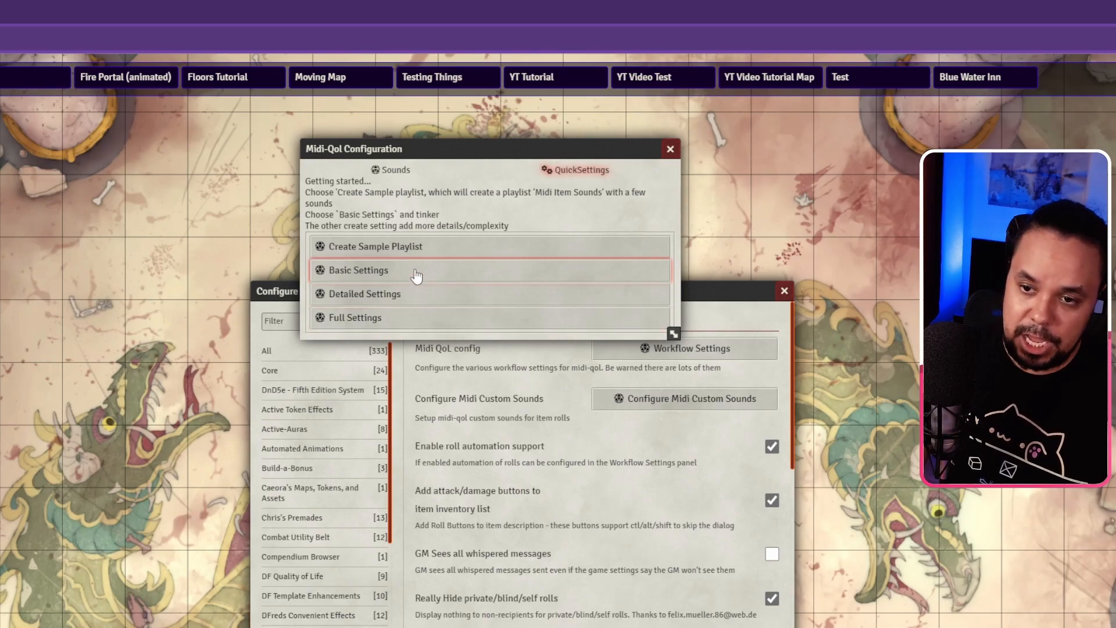
left_click(384, 170)
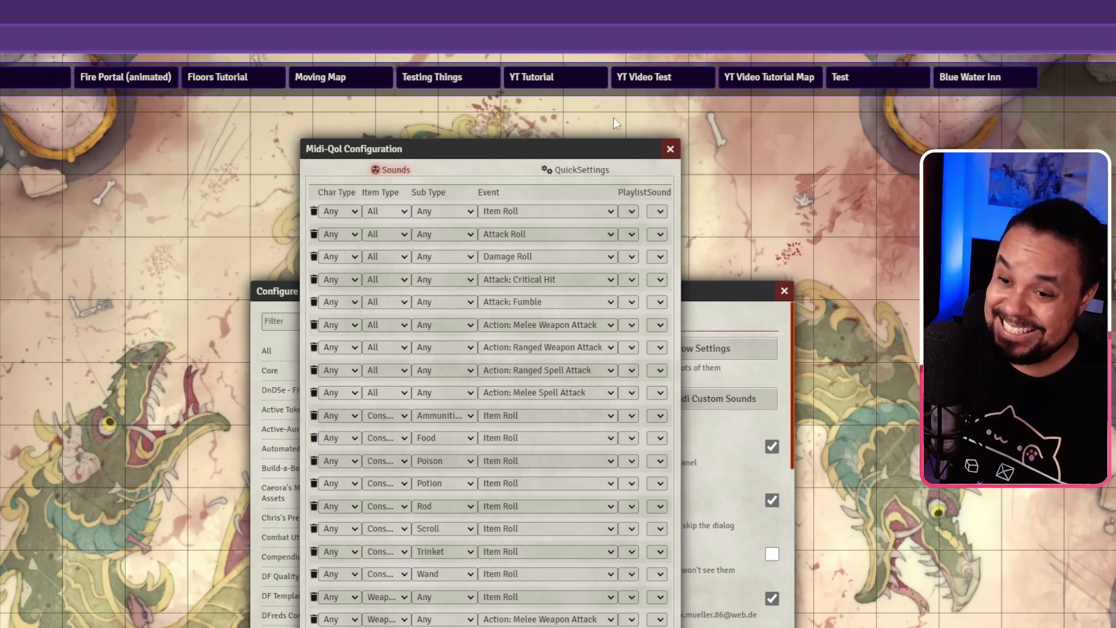
left_click(668, 149)
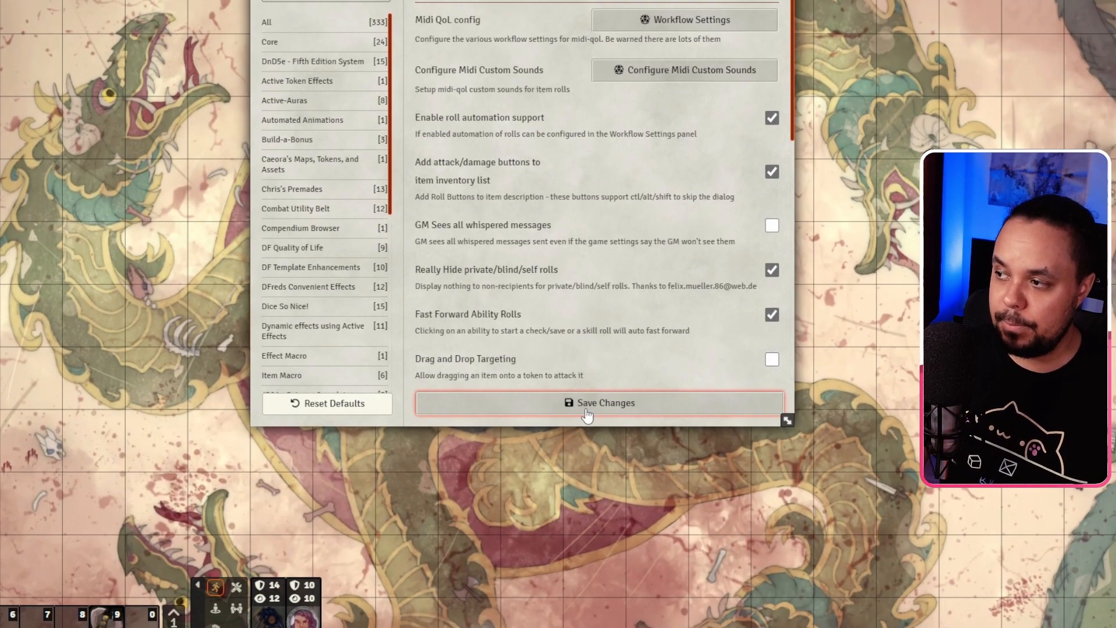
left_click(587, 414)
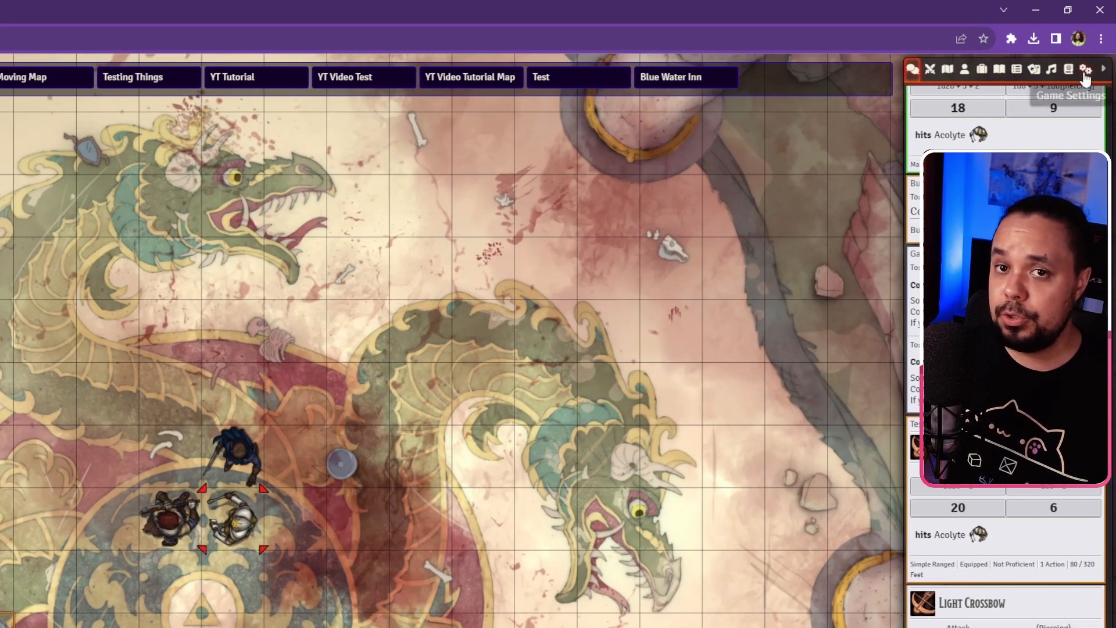
Step: Open Configure Controls from Game Settings and show the Midi QOL keybindings
left_click(1085, 74)
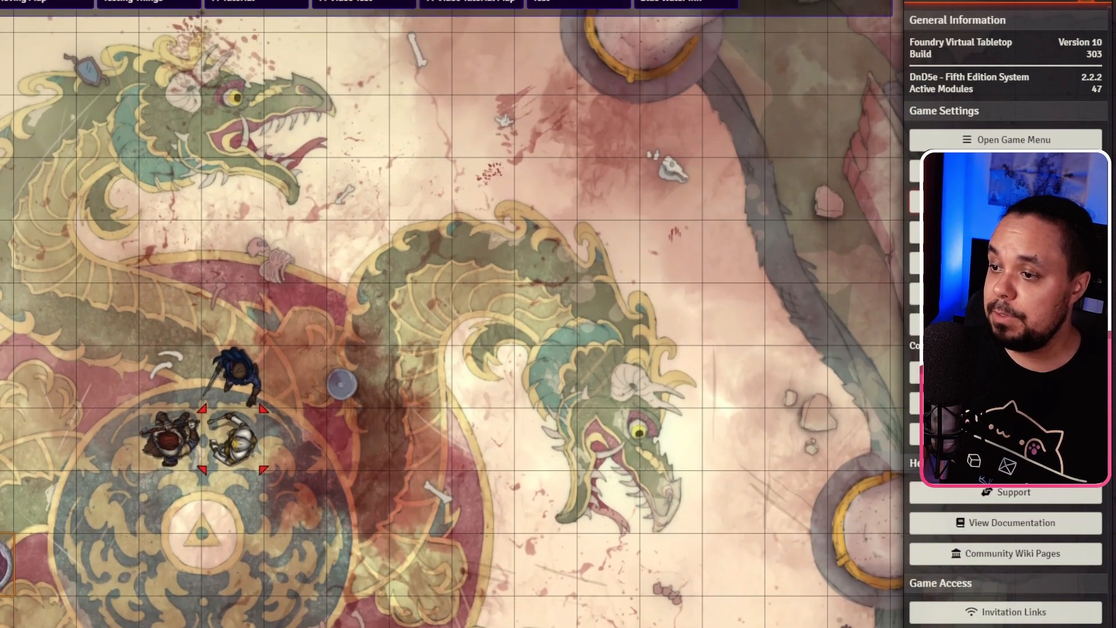
left_click(1006, 93)
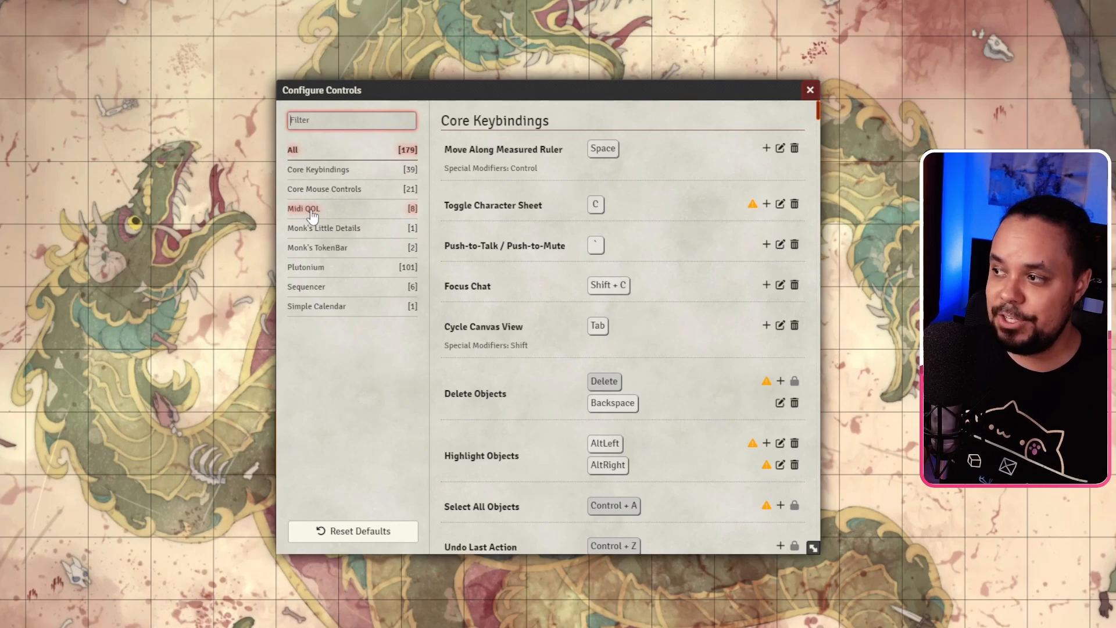
left_click(312, 215)
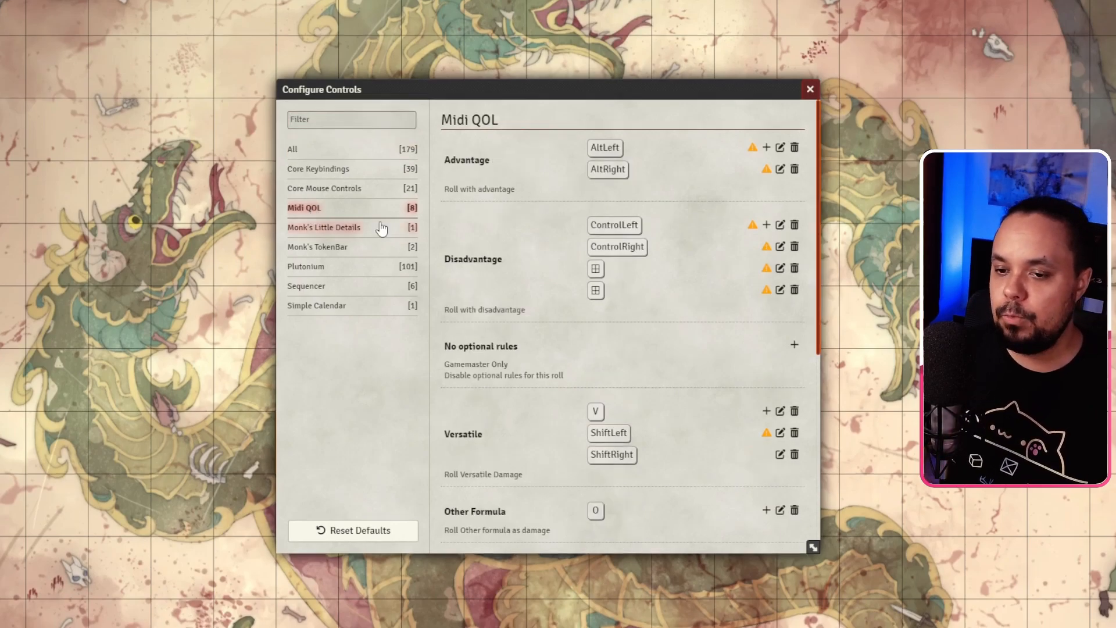
Step: Change Midi QOL's Advantage keys from AltLeft/AltRight to ShiftLeft and ShiftRight, save, and close Configure Controls
scroll(573, 215, "down", 4)
scroll(571, 209, "down", 3)
scroll(571, 209, "up", 7)
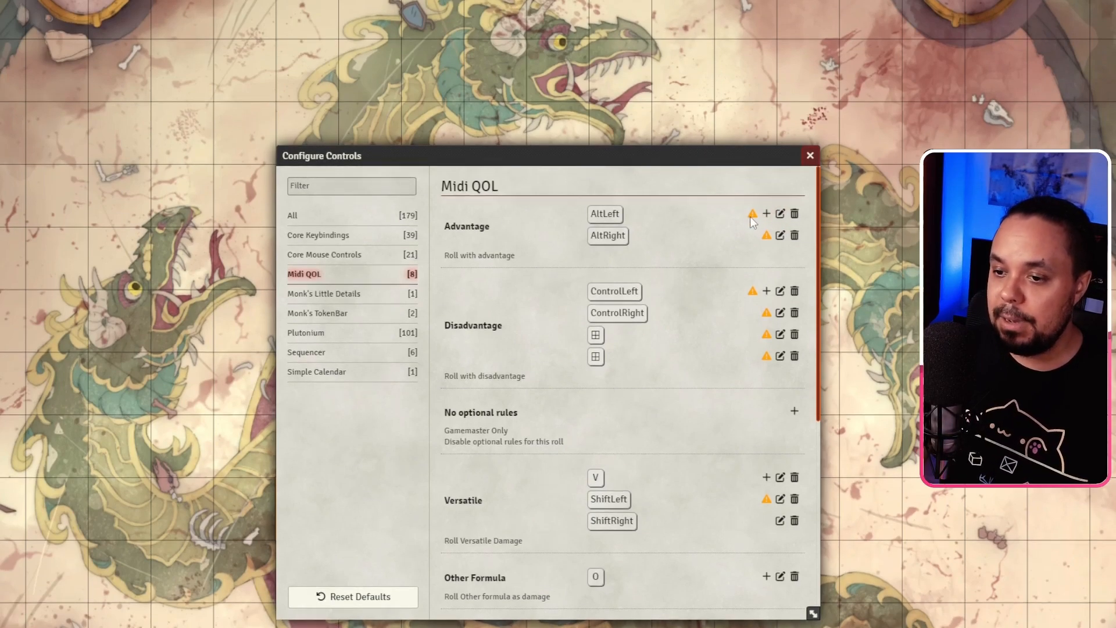
mouse_move(754, 216)
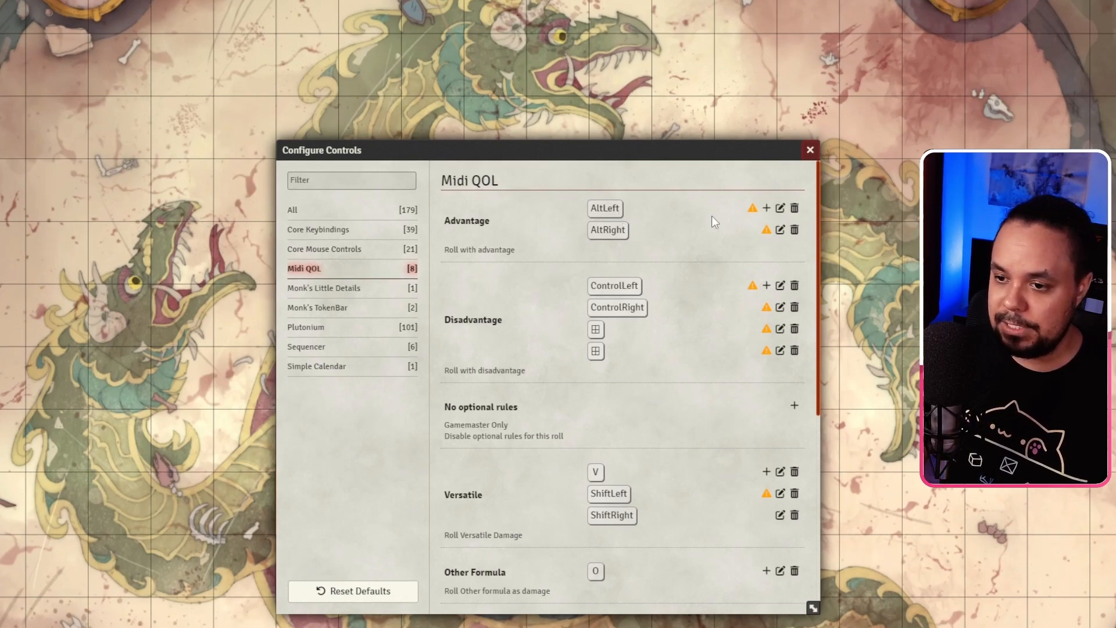
left_click(780, 210)
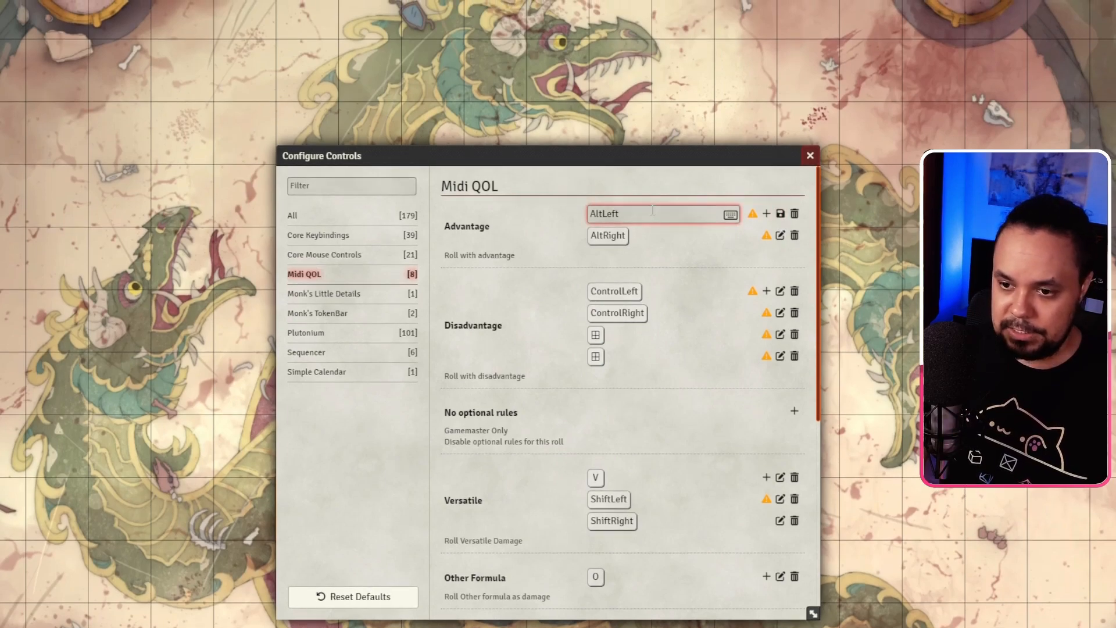
key("shift")
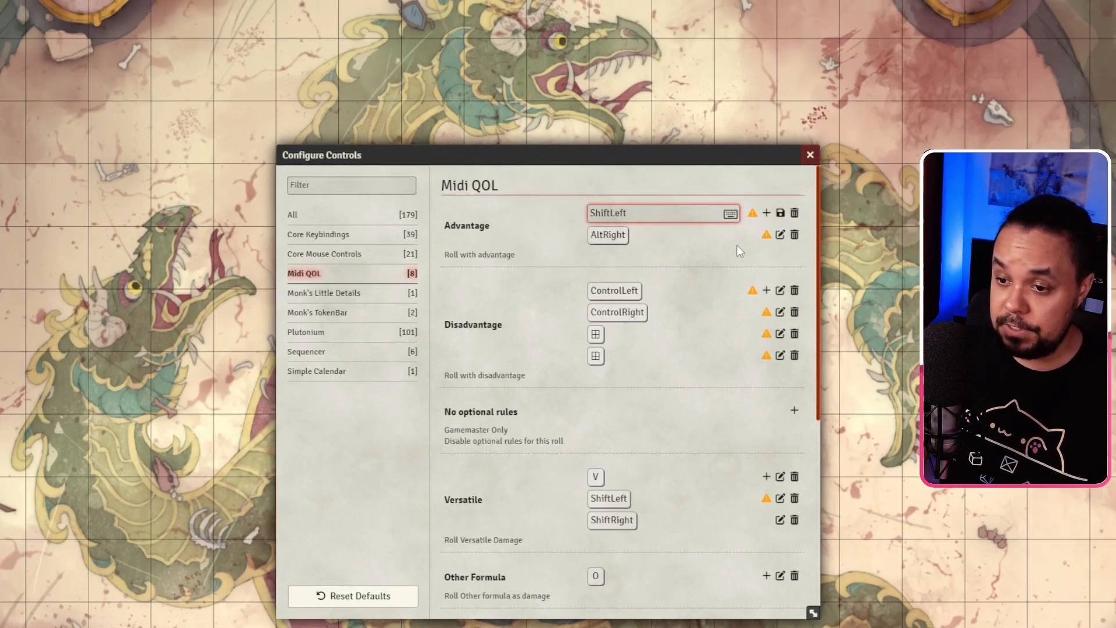
left_click(780, 235)
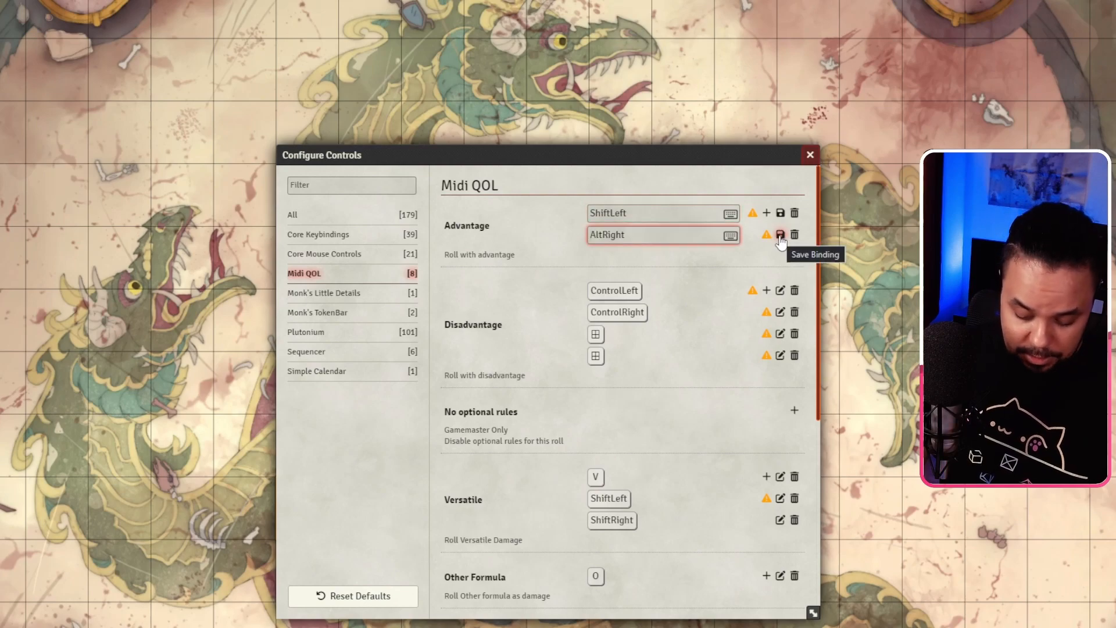
key("shift")
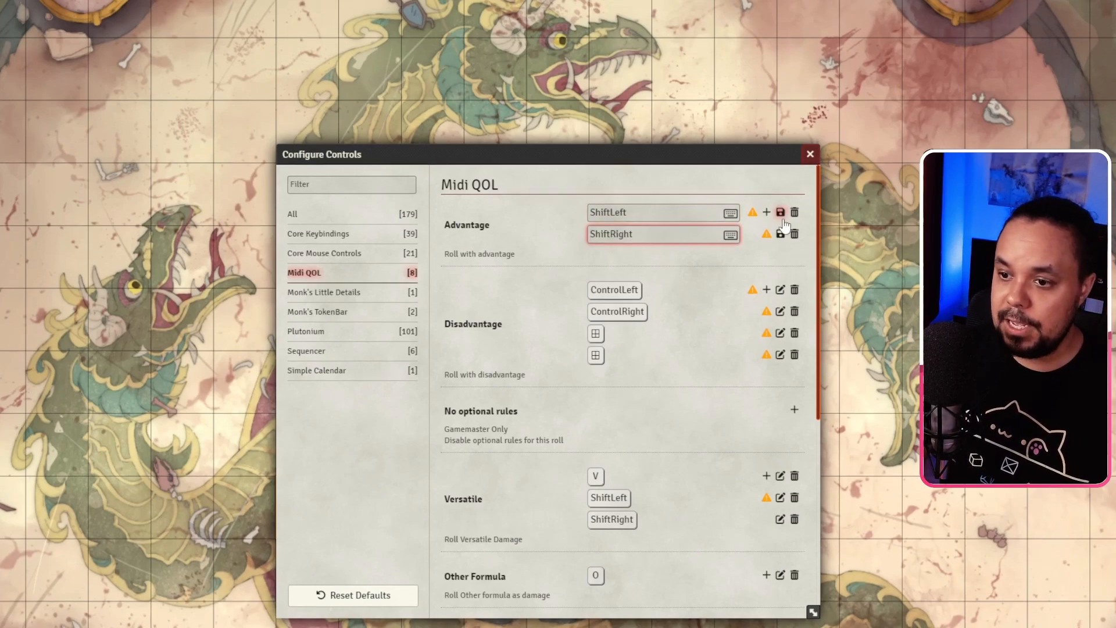
left_click(781, 213)
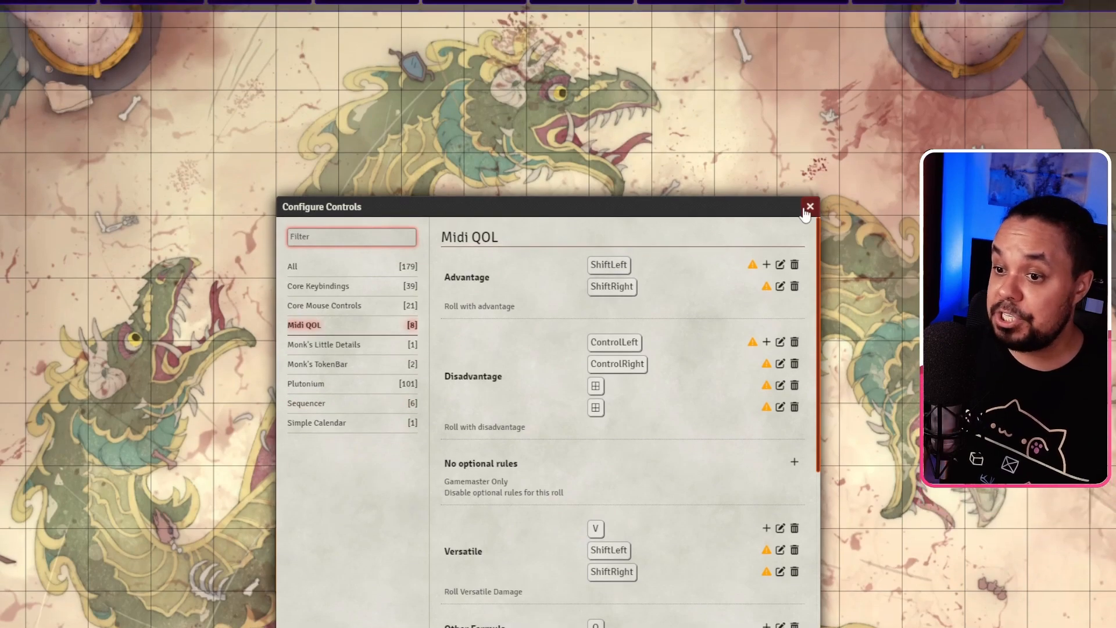
left_click(810, 153)
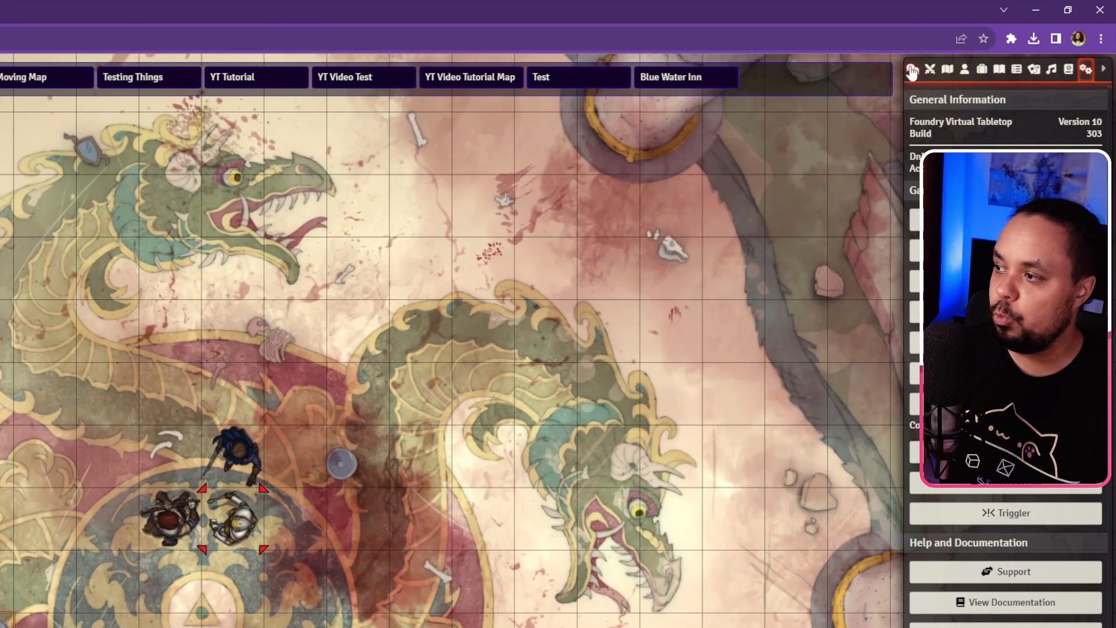
Step: In the chat log, view the dice breakdown and context menu of the Light Crossbow 15 attack roll
left_click(906, 68)
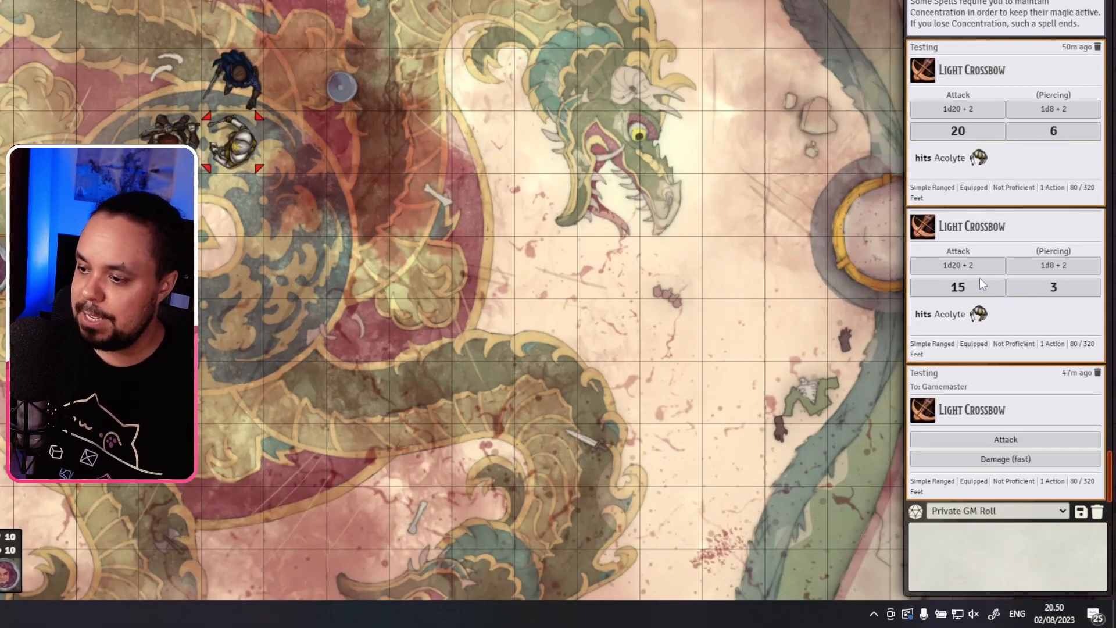
left_click(968, 288)
left_click(968, 289)
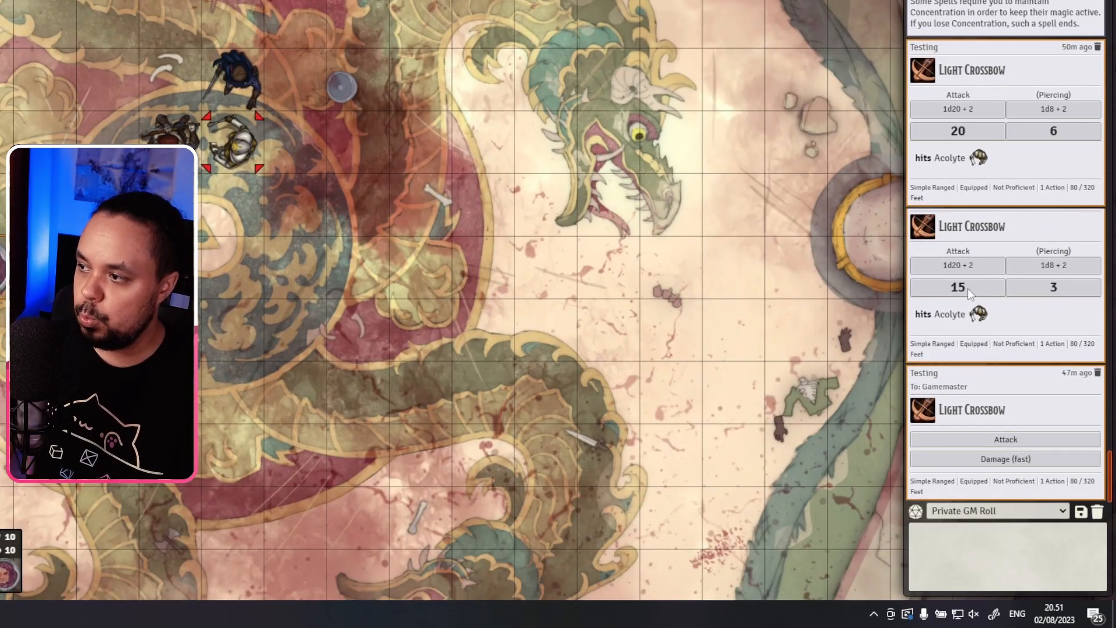
right_click(965, 288)
right_click(965, 288)
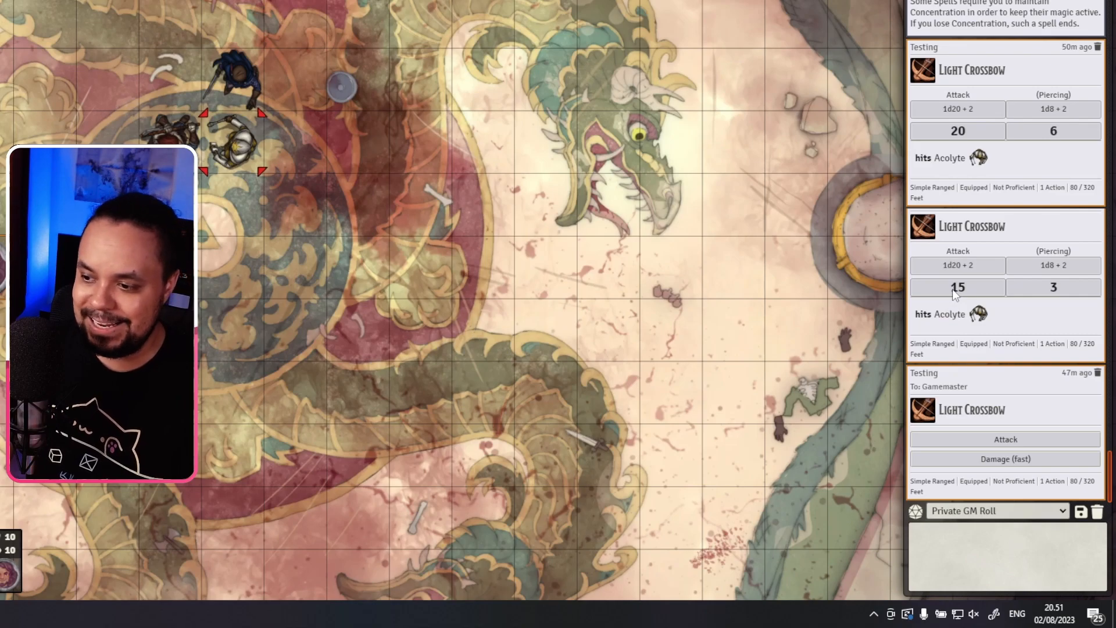
right_click(1057, 262)
left_click(1054, 262)
left_click(963, 274)
left_click(963, 271)
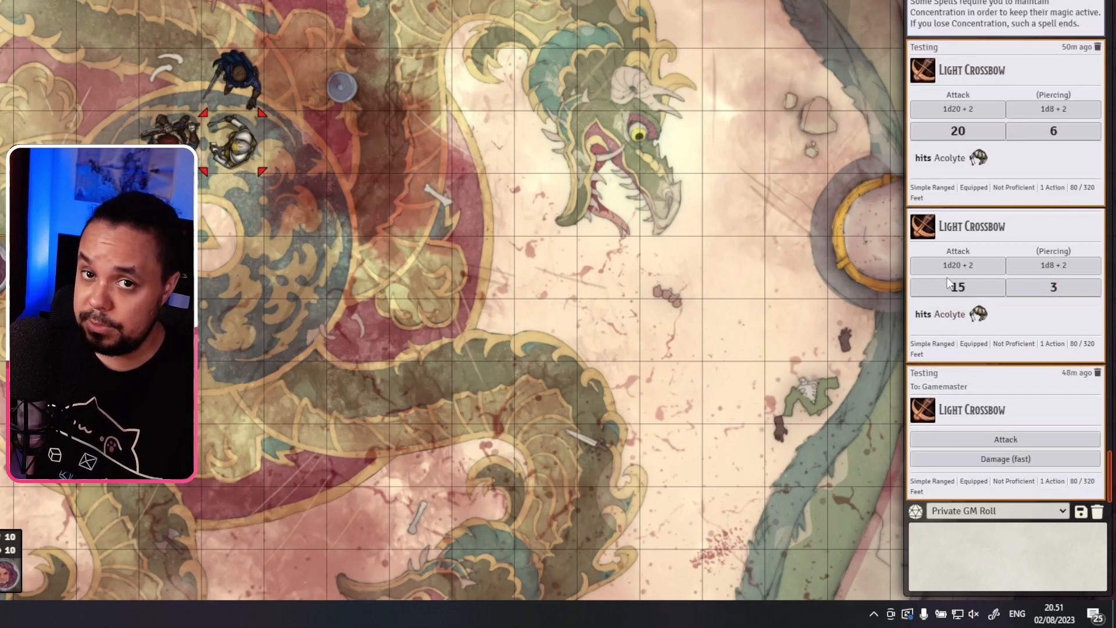